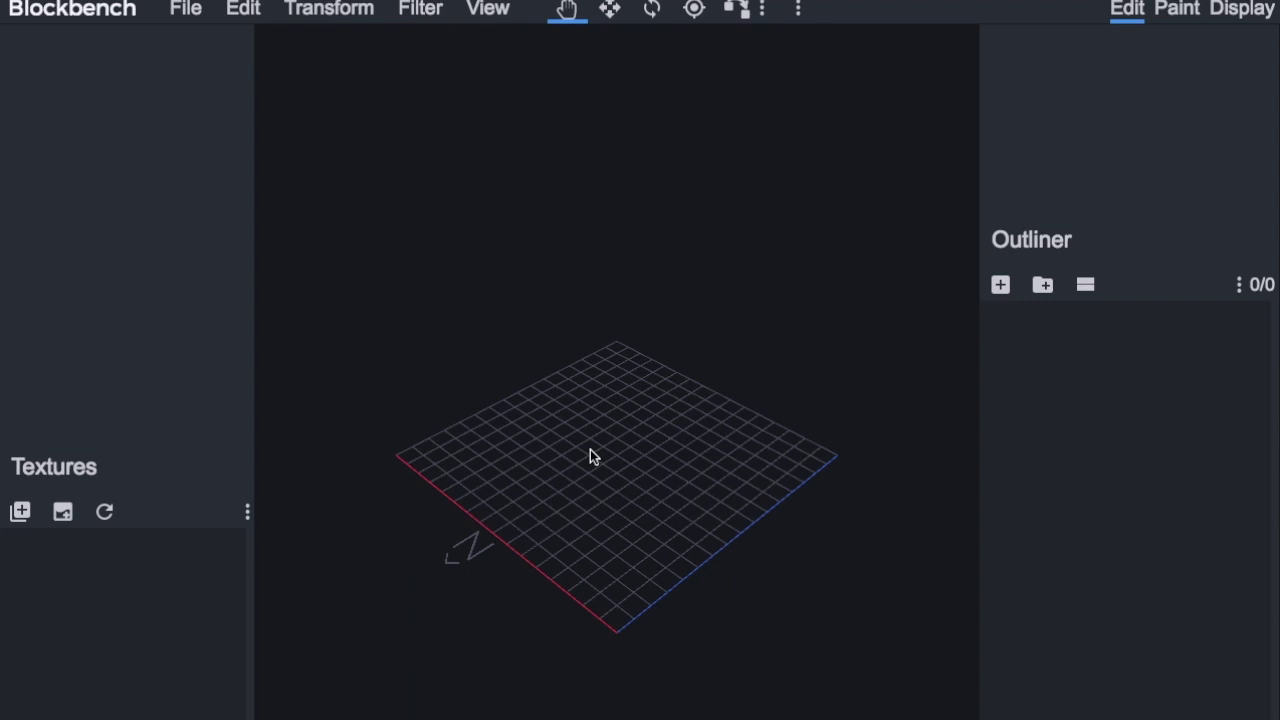
# Step: Create a new entity model project with the file name and mob geometry name both set to watcher
pyautogui.moveTo(8, 706)
pyautogui.click(186, 14)
pyautogui.moveTo(212, 80)
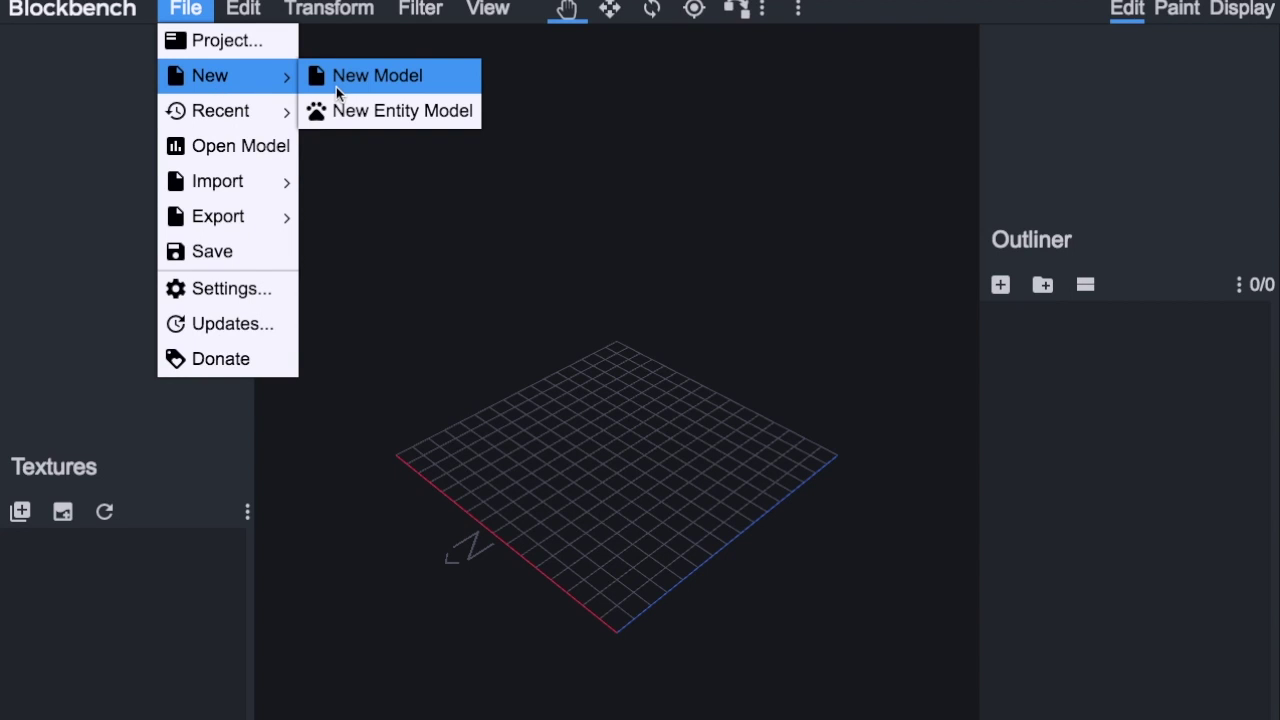
pyautogui.click(364, 112)
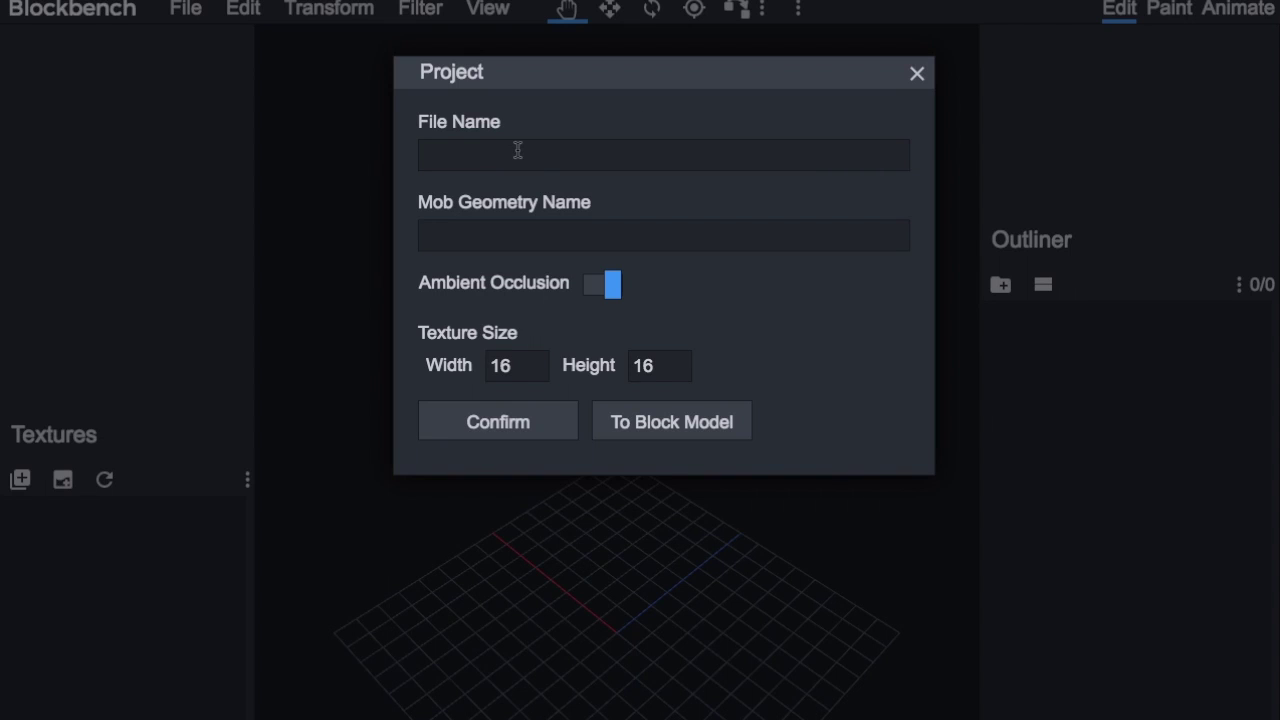
pyautogui.click(481, 156)
pyautogui.write('watcher')
pyautogui.click(500, 237)
pyautogui.write('watcher')
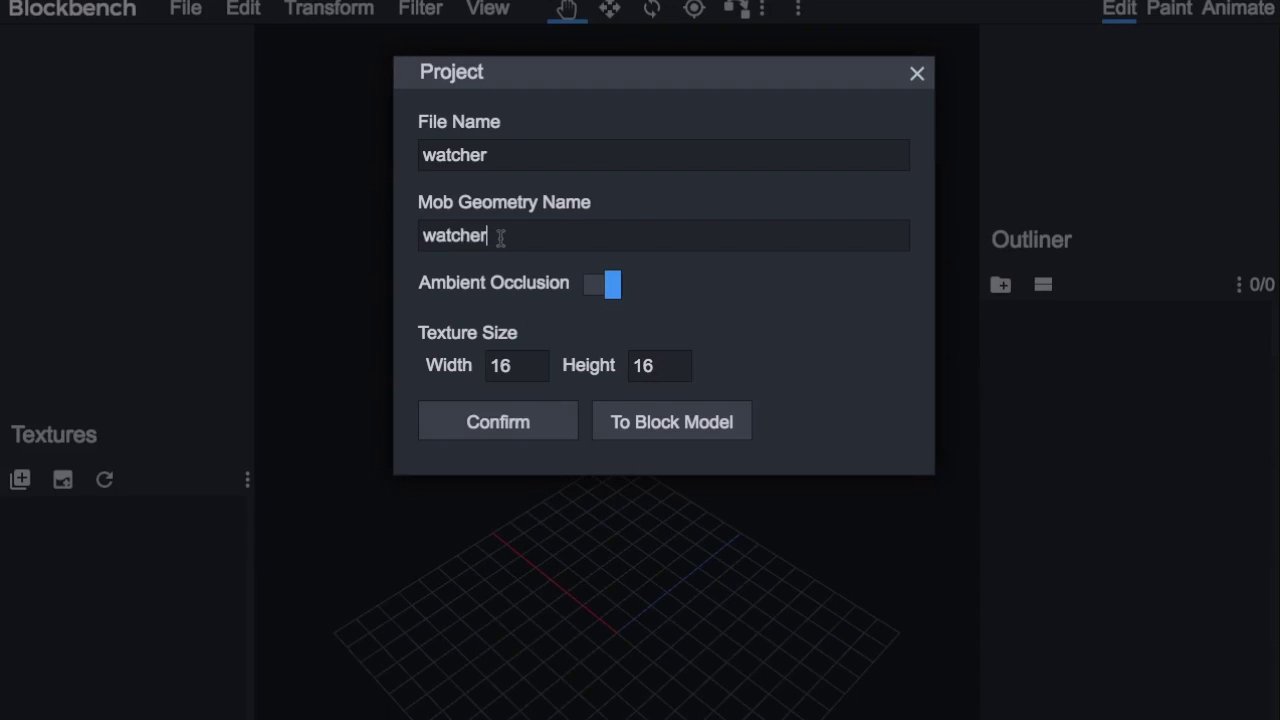
pyautogui.click(572, 240)
pyautogui.click(509, 421)
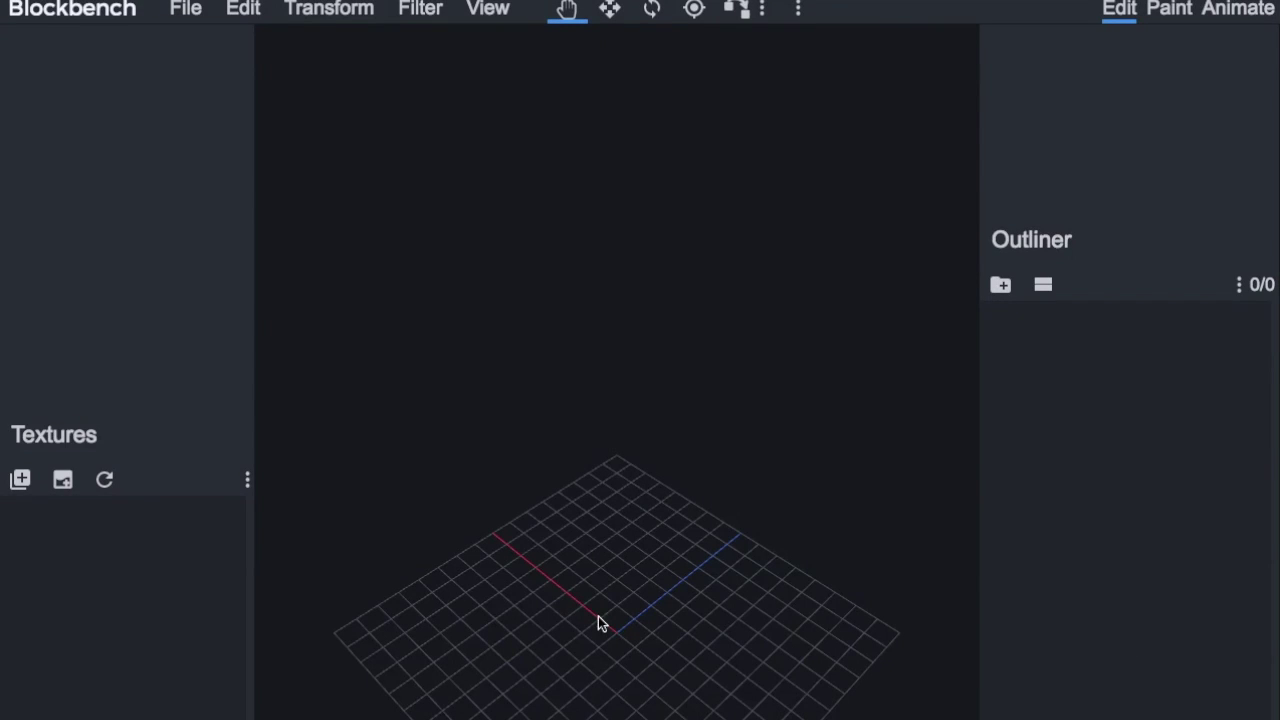
# Step: Add a group to the empty outliner and name it head
pyautogui.moveTo(600, 623); pyautogui.dragTo(579, 430)
pyautogui.moveTo(579, 438); pyautogui.dragTo(617, 411, button='right')
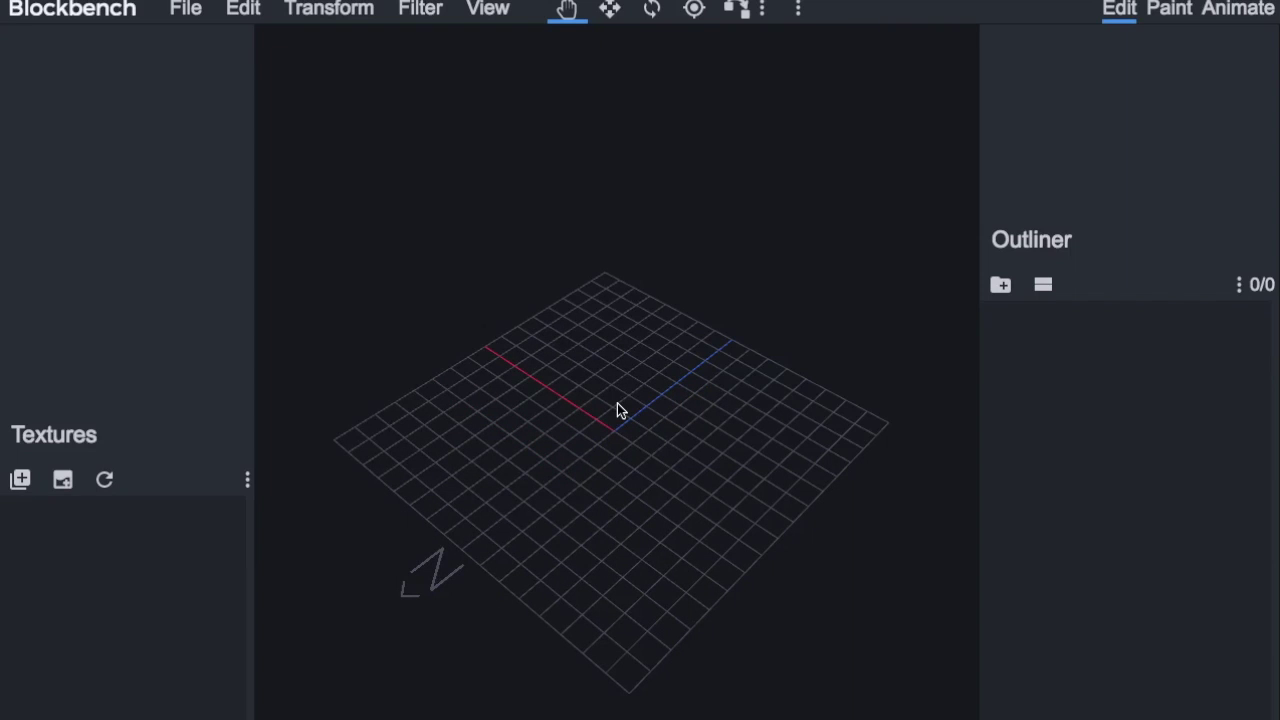
pyautogui.moveTo(617, 403)
pyautogui.mouseDown()
pyautogui.moveTo(606, 476)
pyautogui.moveTo(606, 408)
pyautogui.mouseUp()
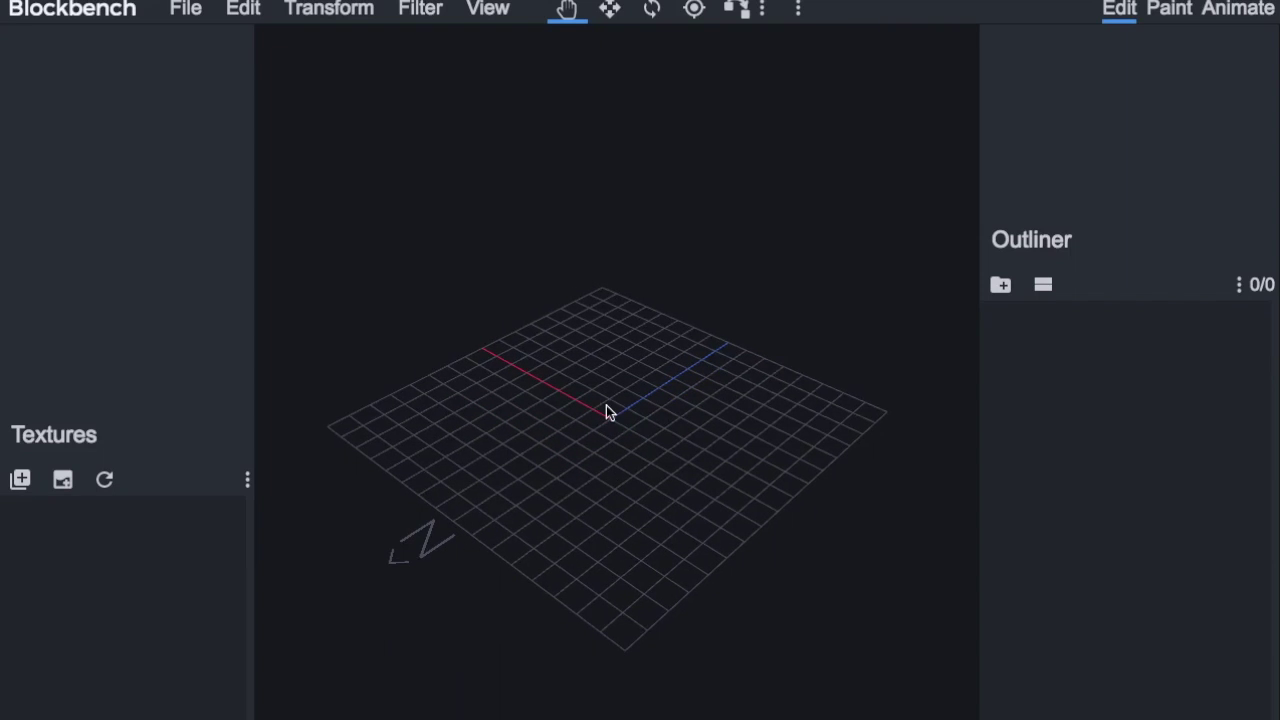
pyautogui.moveTo(606, 408); pyautogui.dragTo(606, 446, button='right')
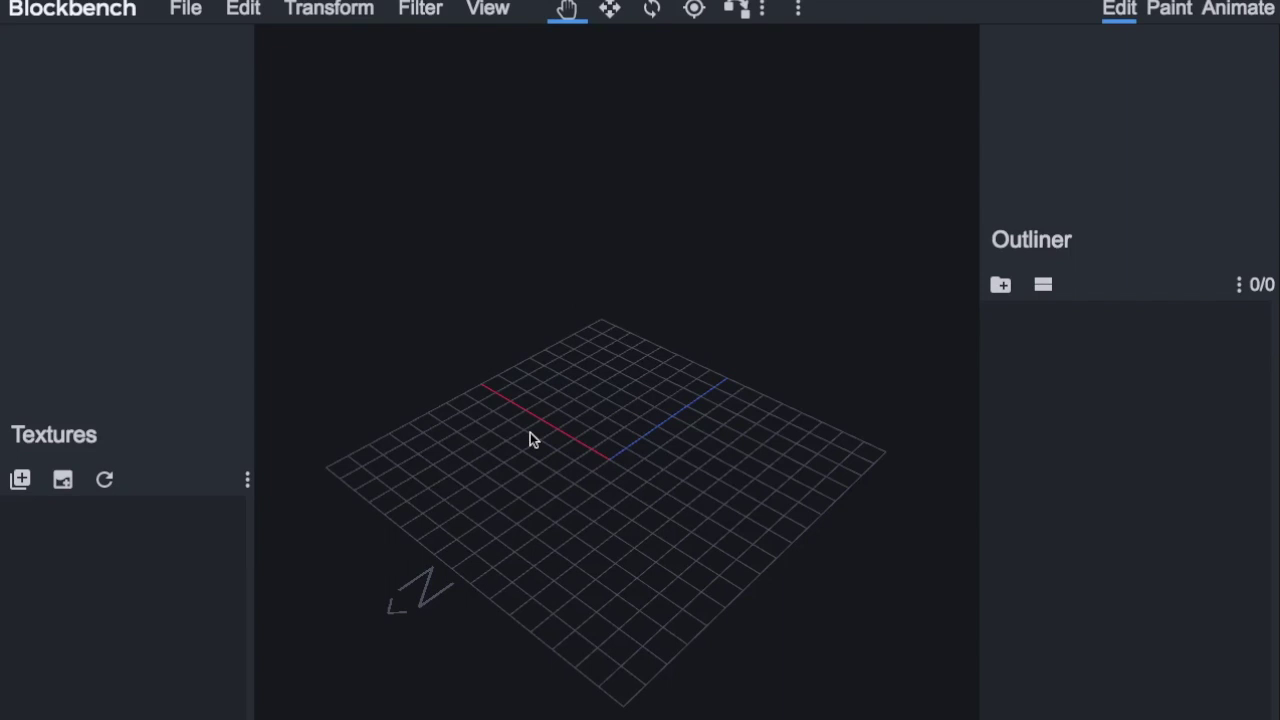
pyautogui.click(1000, 286)
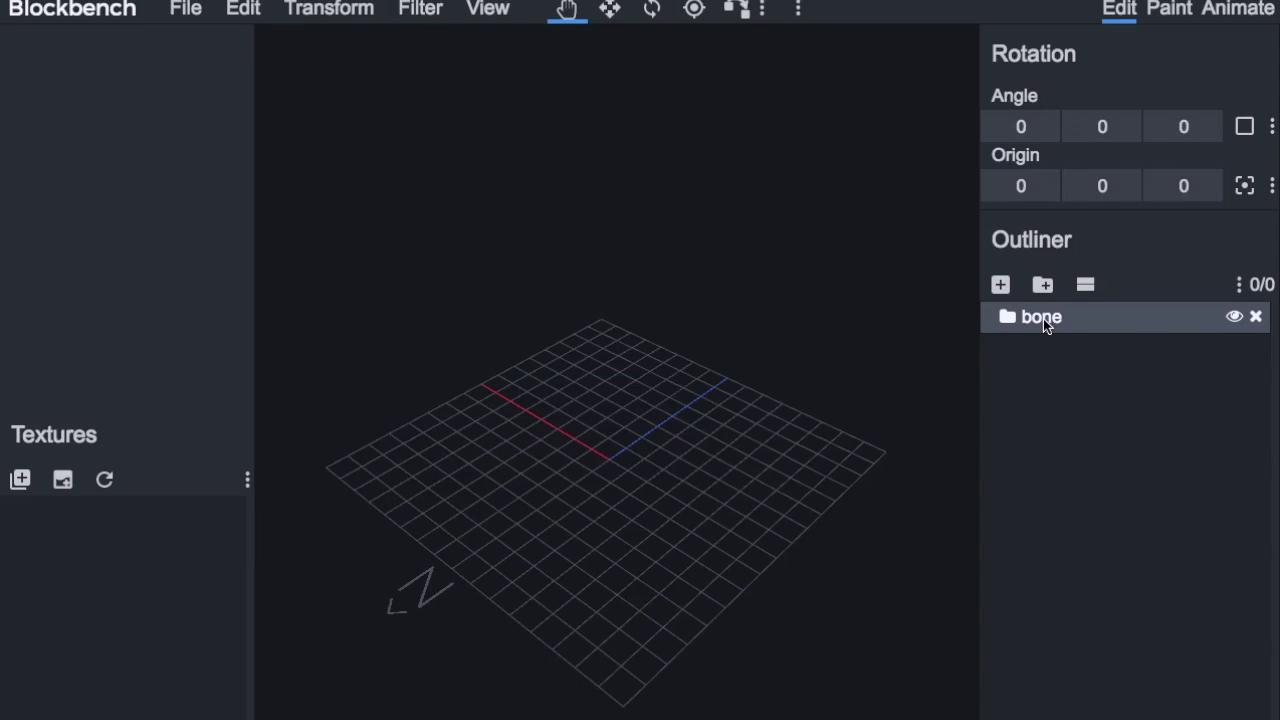
pyautogui.doubleClick(1043, 318)
pyautogui.write('head')
pyautogui.press('Return')
pyautogui.click(1080, 391)
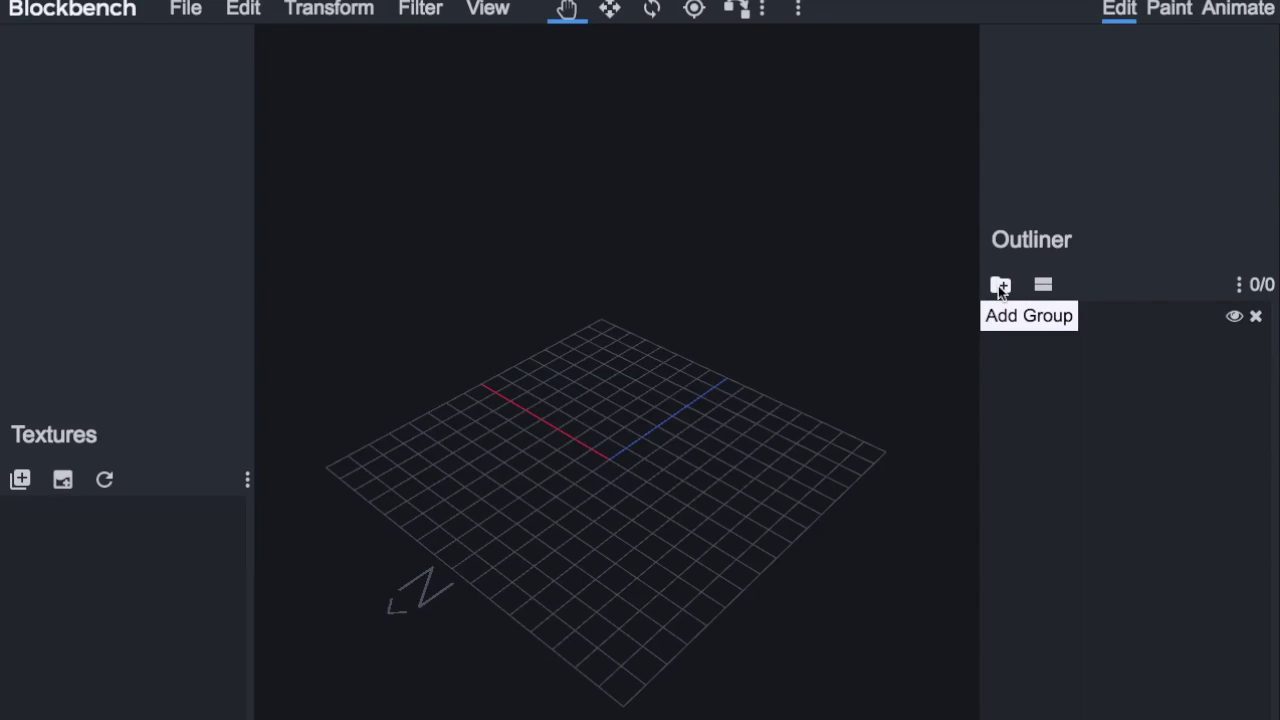
# Step: Add two more top-level groups named rightleg and leftleg
pyautogui.click(998, 285)
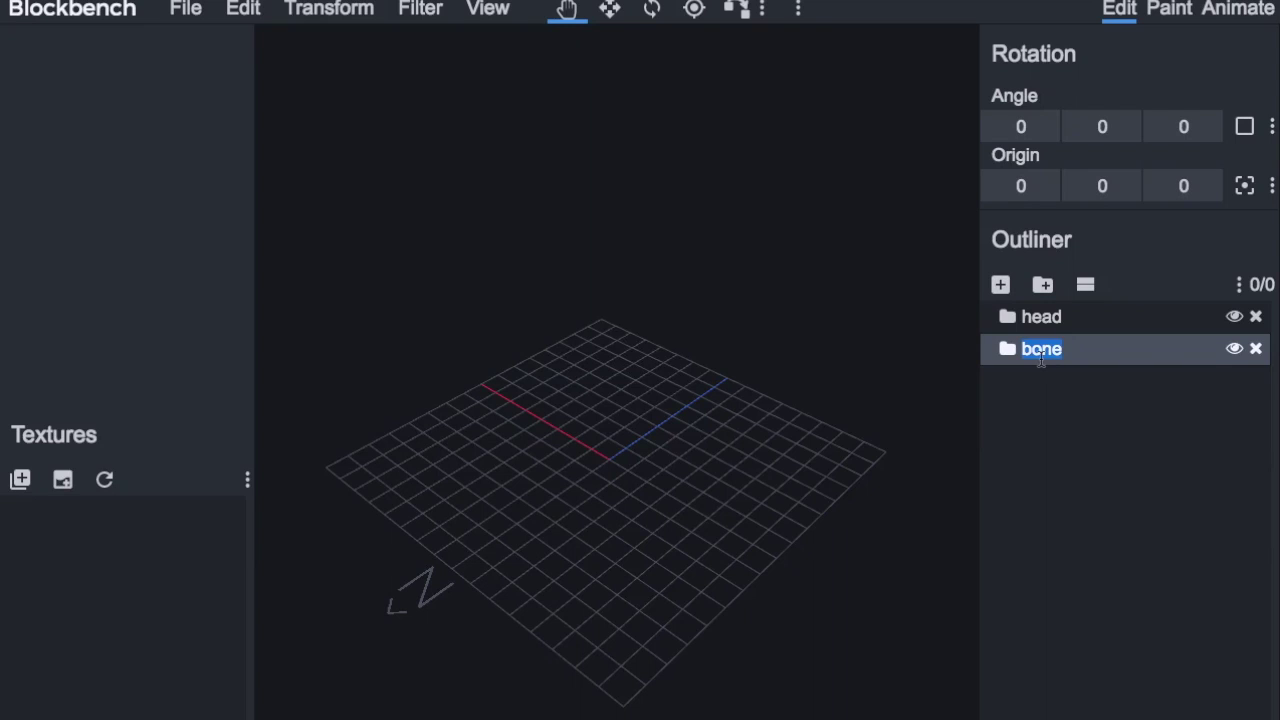
pyautogui.write('rightleg')
pyautogui.click(1031, 408)
pyautogui.click(1041, 285)
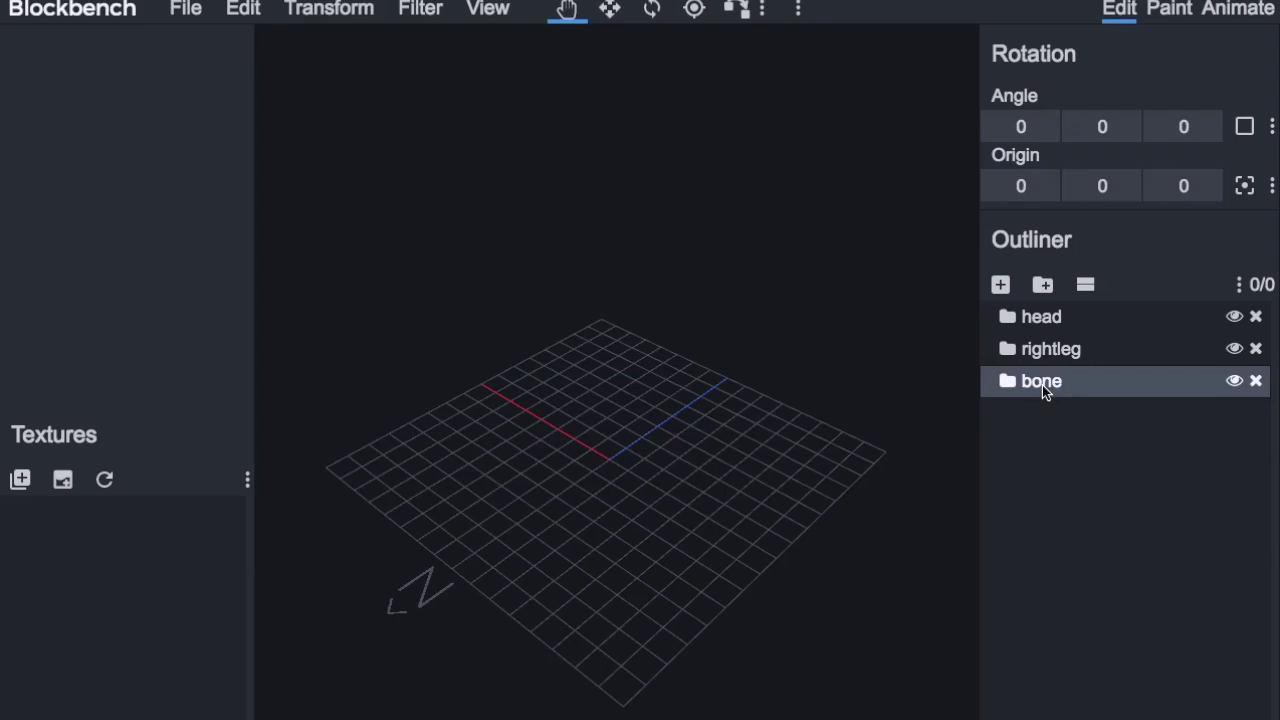
pyautogui.write('left l')
pyautogui.press('BackSpace')
pyautogui.press('BackSpace')
pyautogui.write('leg')
pyautogui.press('Return')
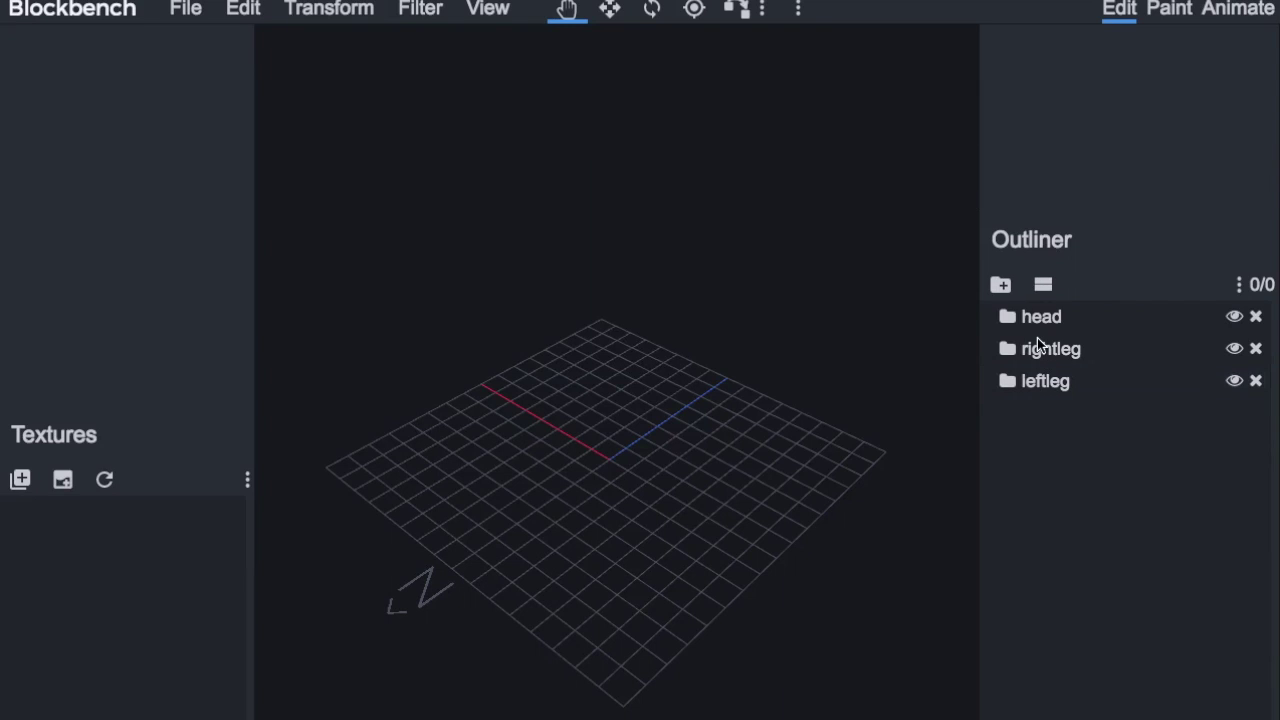
# Step: Add a top-level group named rightarm below the leg groups
pyautogui.hotkey('ctrl', 'g')
pyautogui.doubleClick(1026, 413)
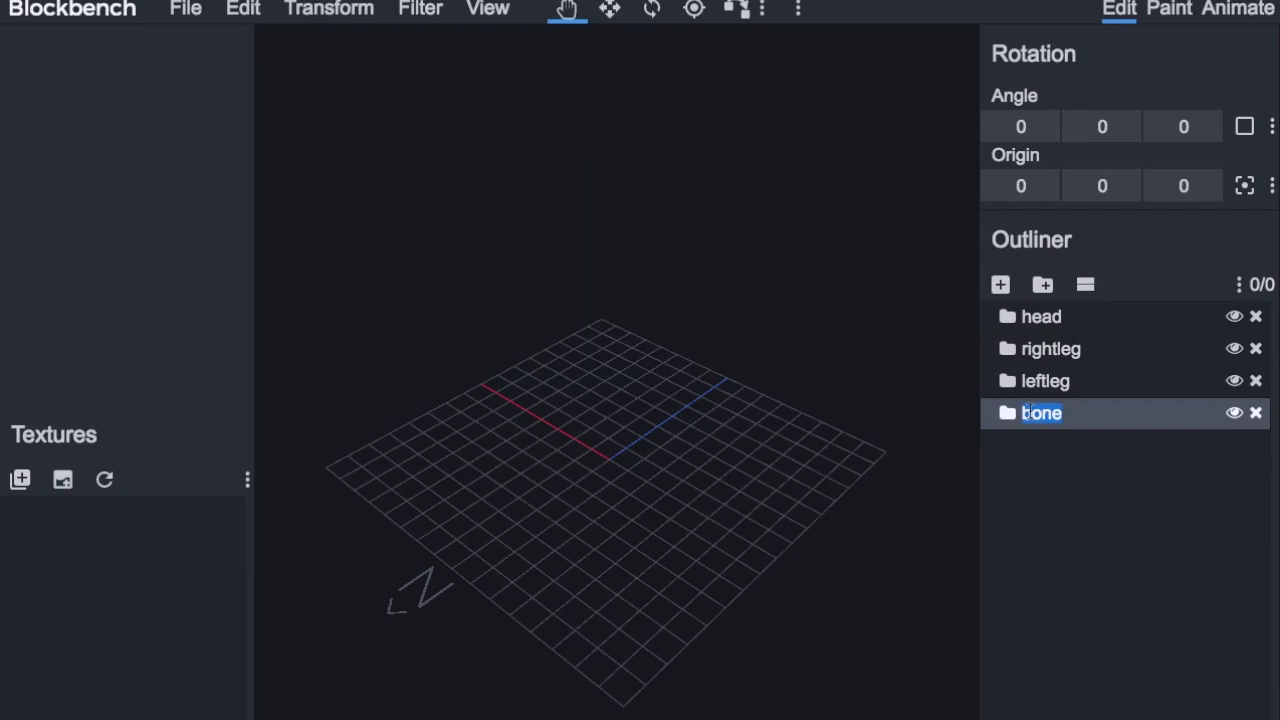
pyautogui.write('rightarm')
pyautogui.press('Return')
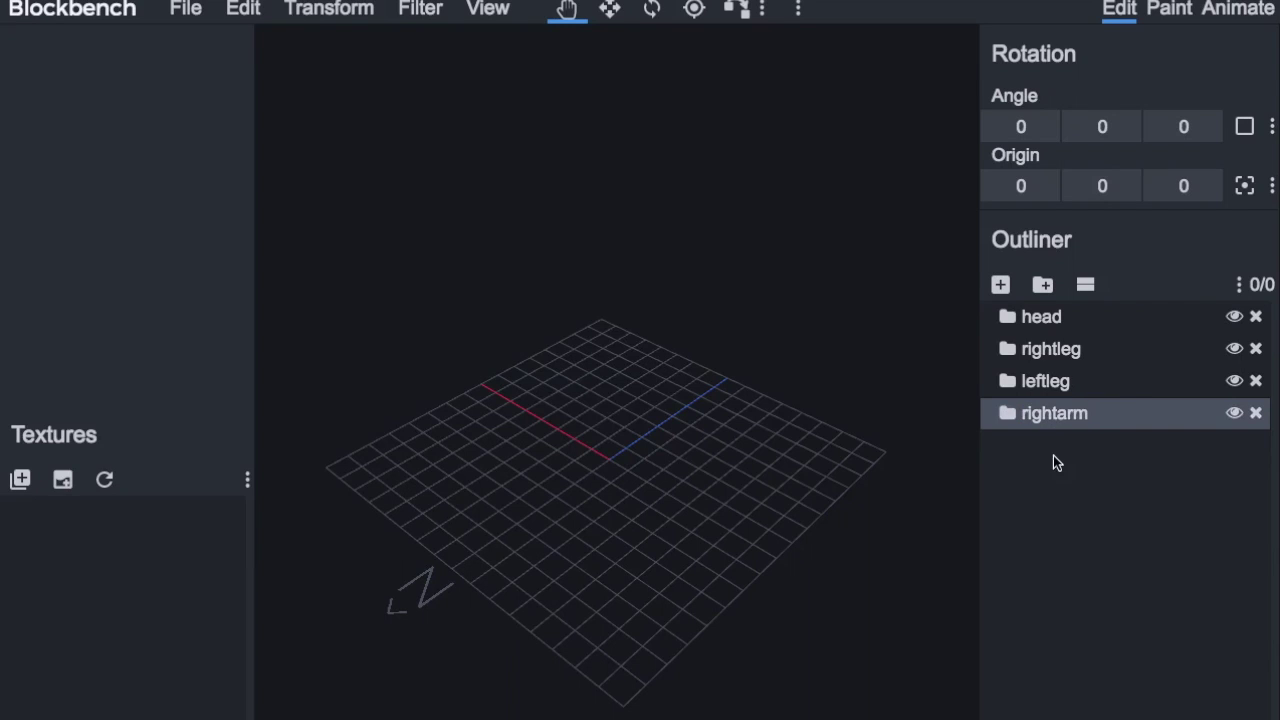
pyautogui.click(1053, 455)
# Step: Add a top-level group named leftarm below rightarm
pyautogui.click(1003, 285)
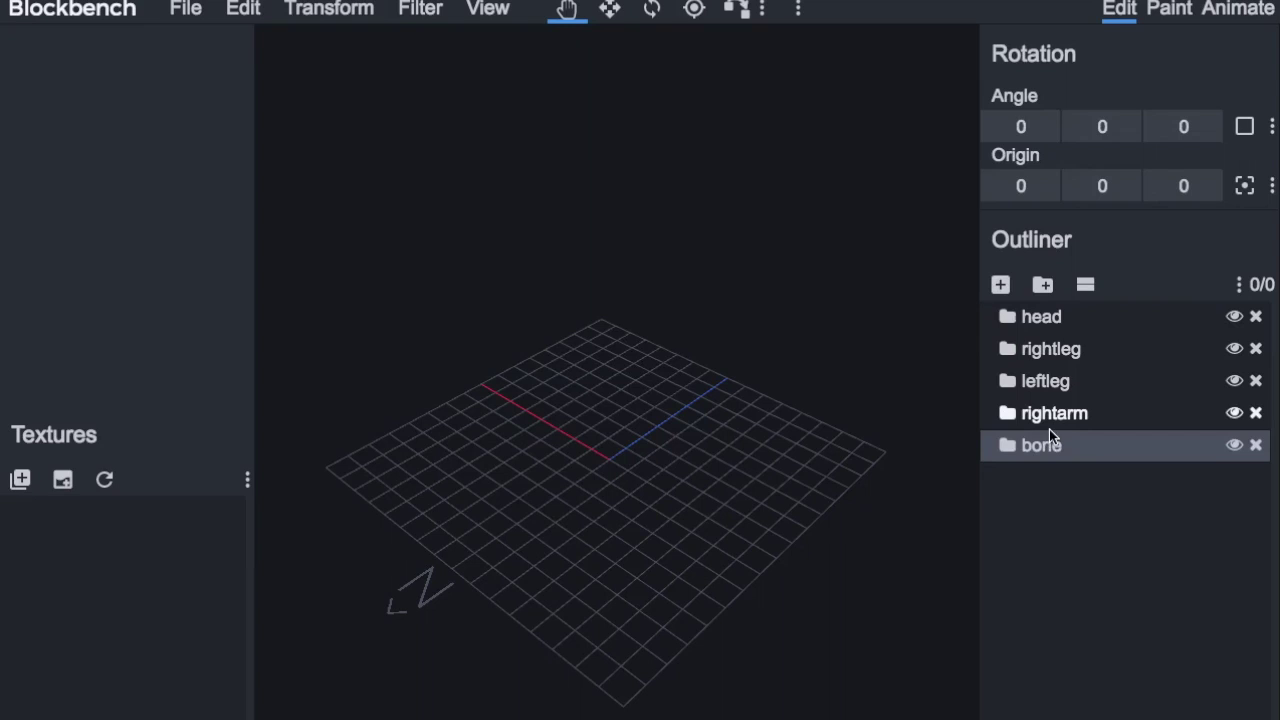
pyautogui.doubleClick(1044, 446)
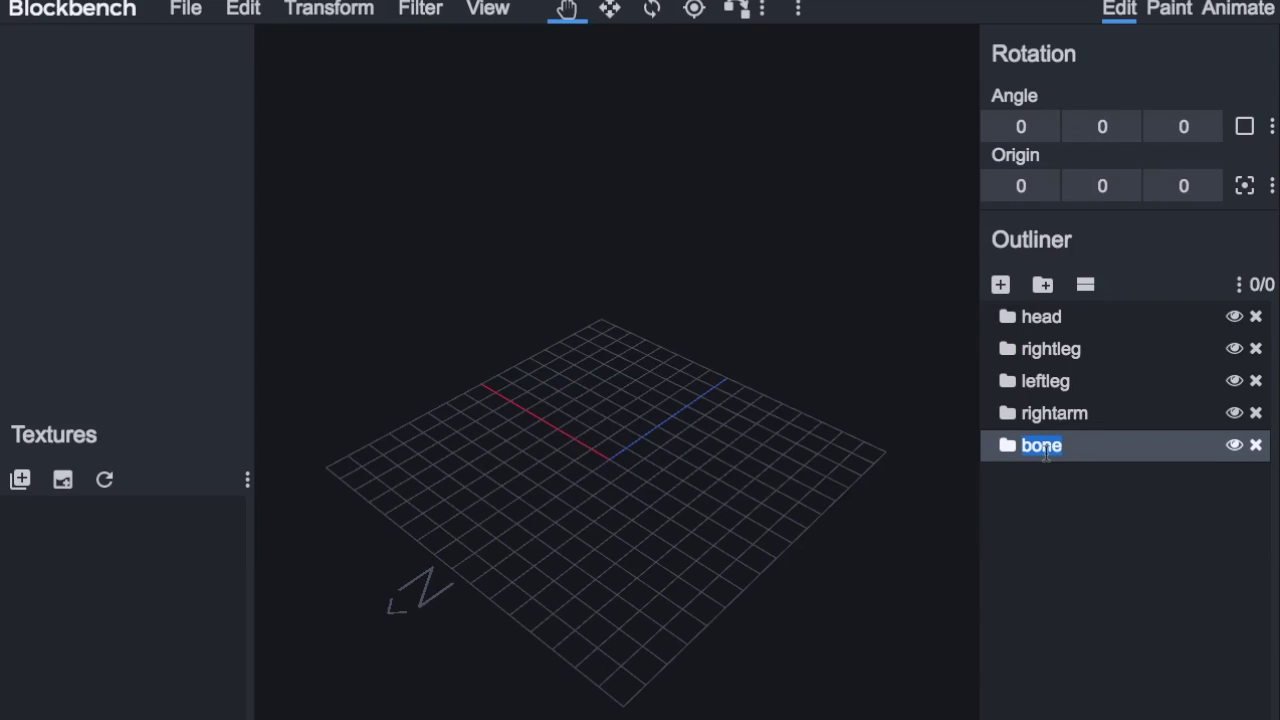
pyautogui.write('la')
pyautogui.write('f')
pyautogui.press('BackSpace')
pyautogui.press('BackSpace')
pyautogui.write('eftarm')
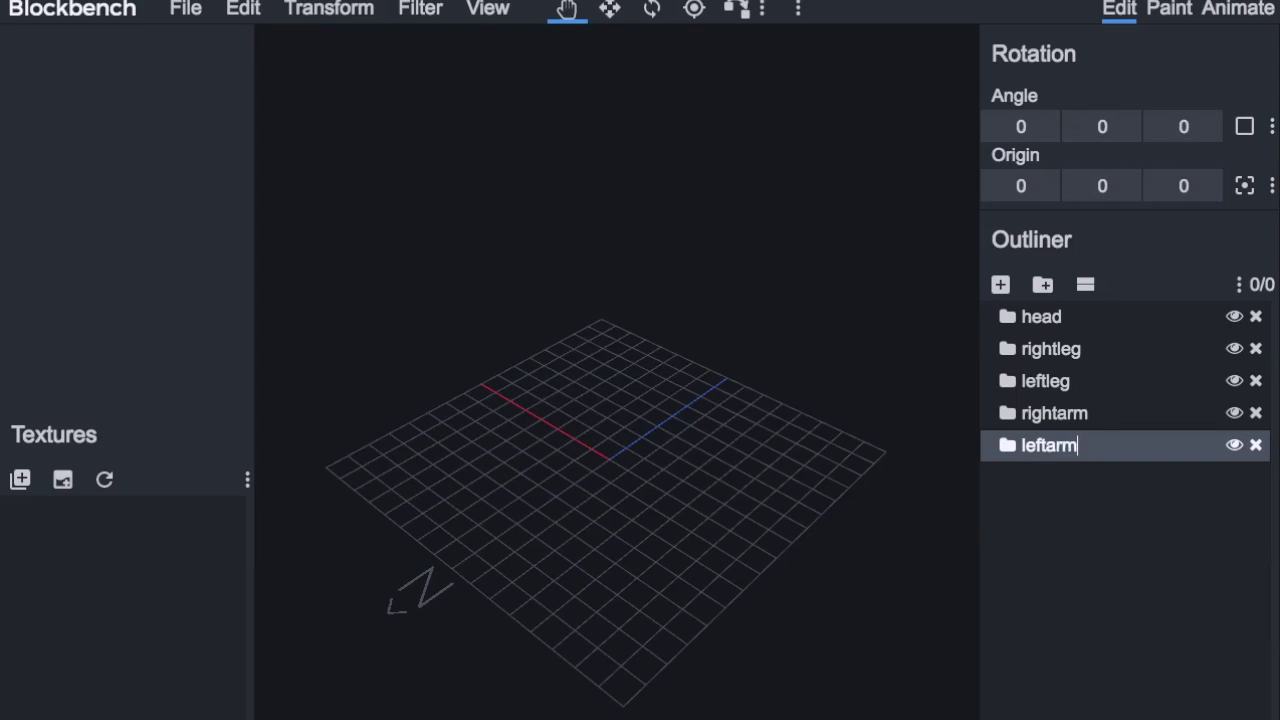
pyautogui.press('Return')
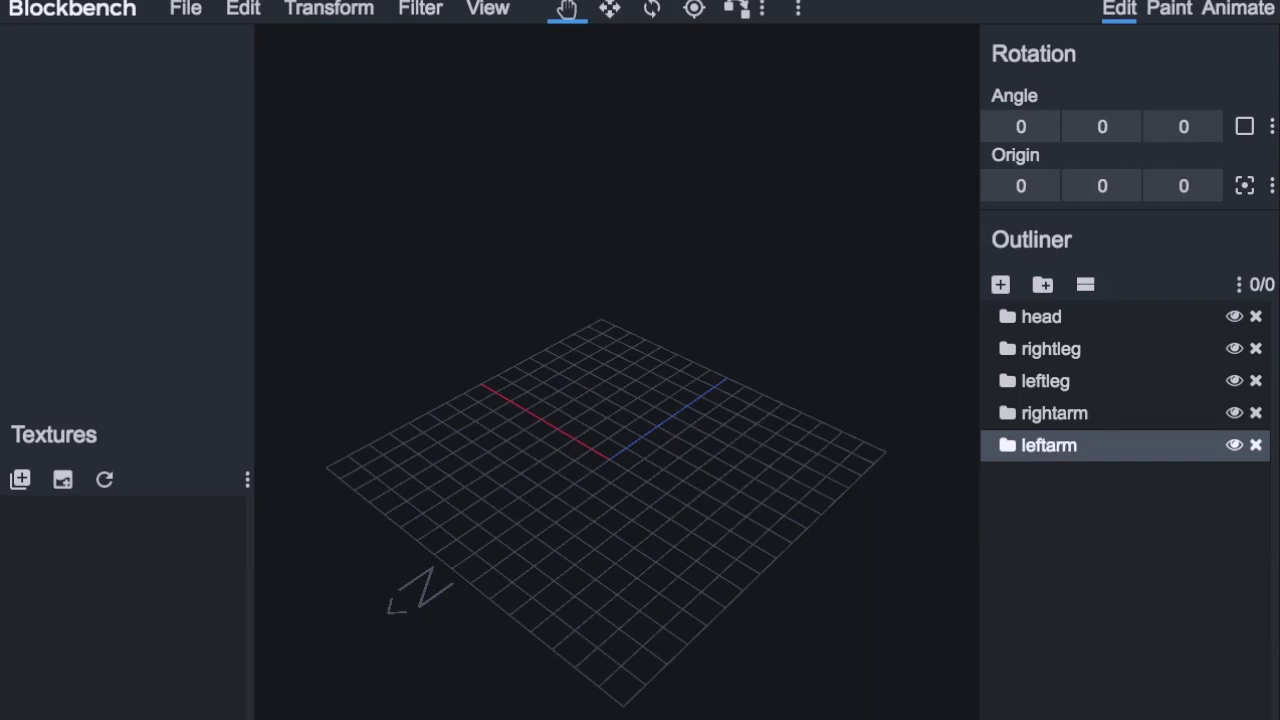
pyautogui.click(1056, 494)
# Step: Add a top-level group named body below leftarm
pyautogui.click(1043, 285)
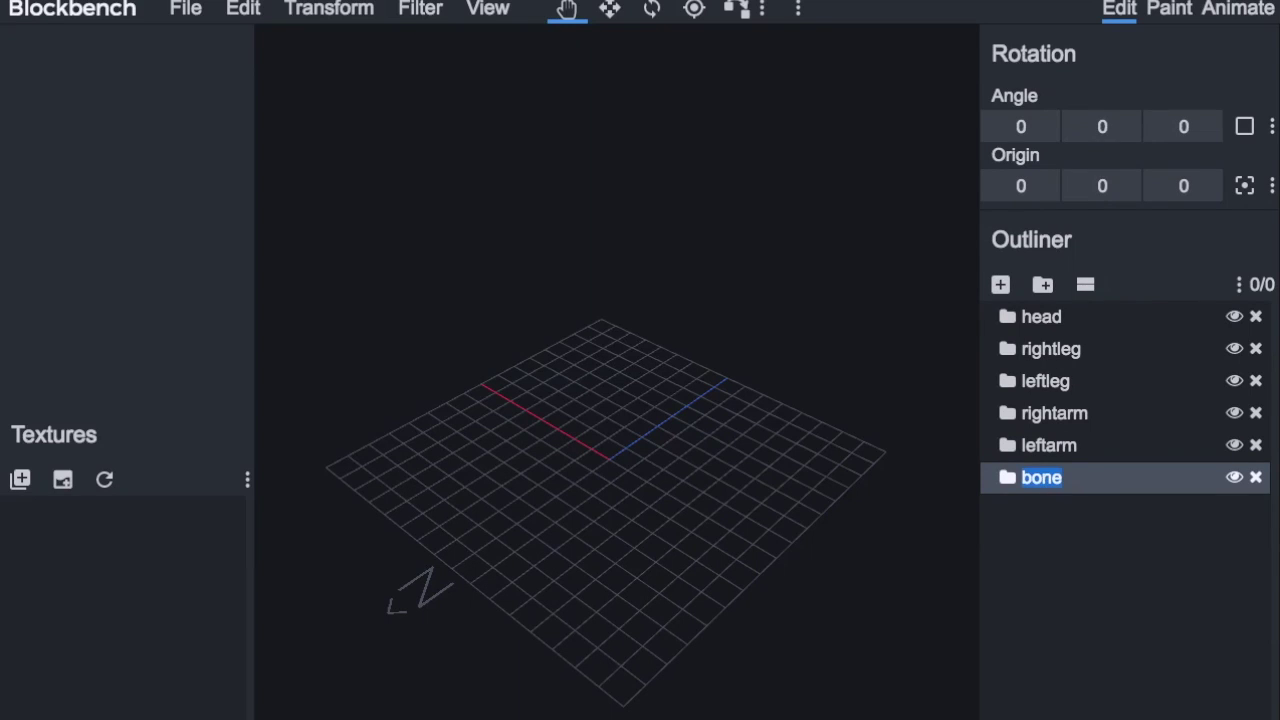
pyautogui.write('body')
pyautogui.click(1090, 561)
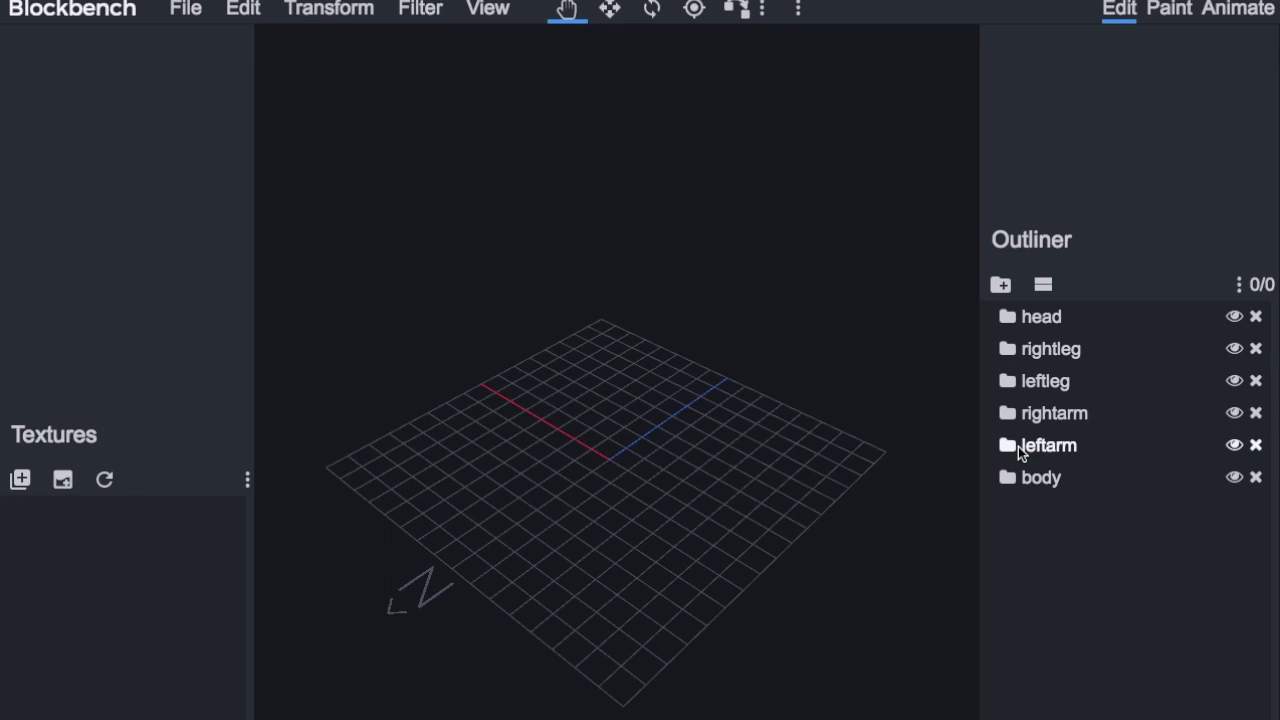
# Step: Nest the leftarm, rightarm and head groups inside the body group
pyautogui.moveTo(1013, 445)
pyautogui.mouseDown()
pyautogui.moveTo(1035, 446)
pyautogui.moveTo(1065, 484)
pyautogui.moveTo(1041, 475)
pyautogui.mouseUp()
pyautogui.moveTo(1008, 415); pyautogui.dragTo(1048, 449)
pyautogui.moveTo(1010, 317); pyautogui.dragTo(1032, 412)
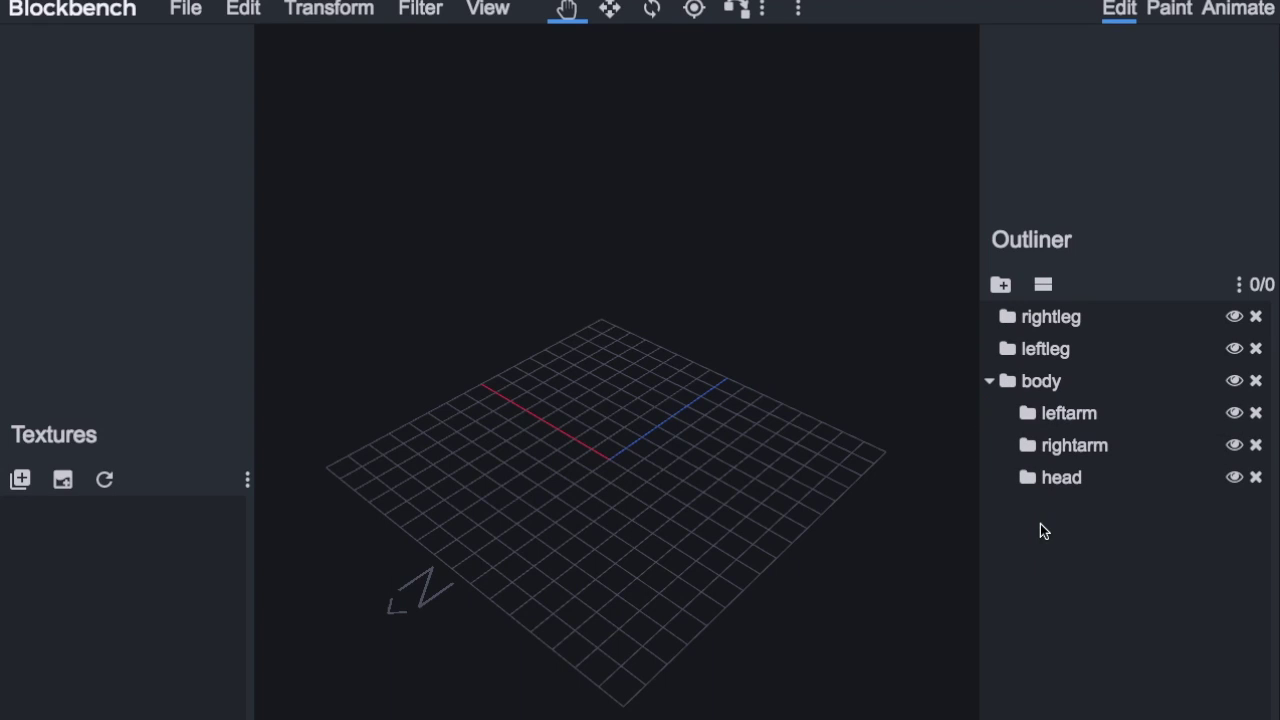
# Step: Select the body group and each of its nested groups in turn to examine the parent-child hierarchy
pyautogui.click(1040, 384)
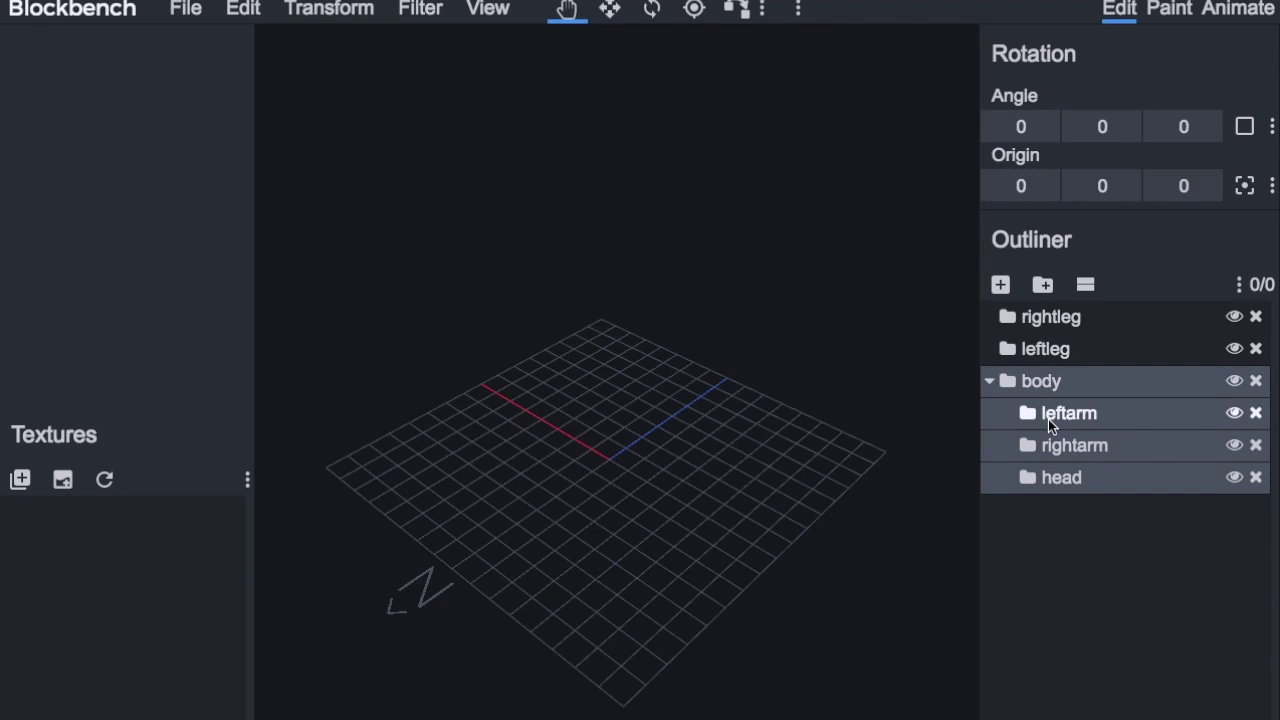
pyautogui.click(1051, 413)
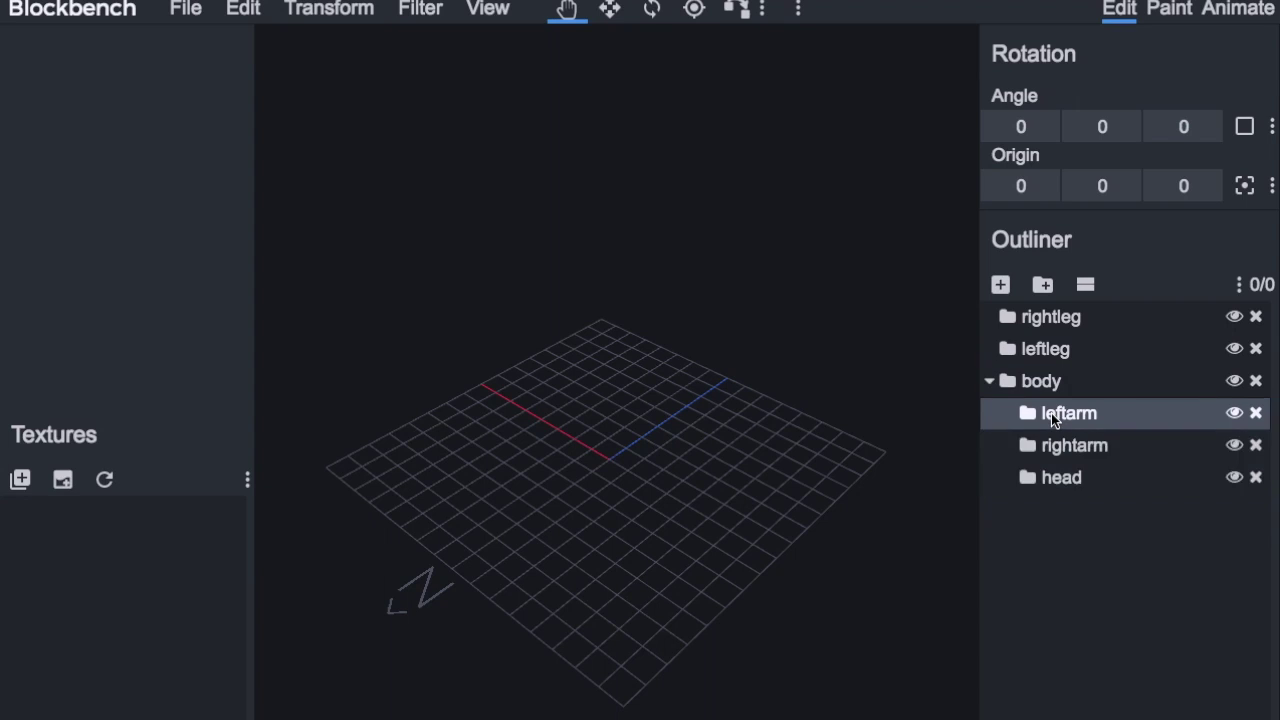
pyautogui.click(1053, 445)
pyautogui.click(1052, 477)
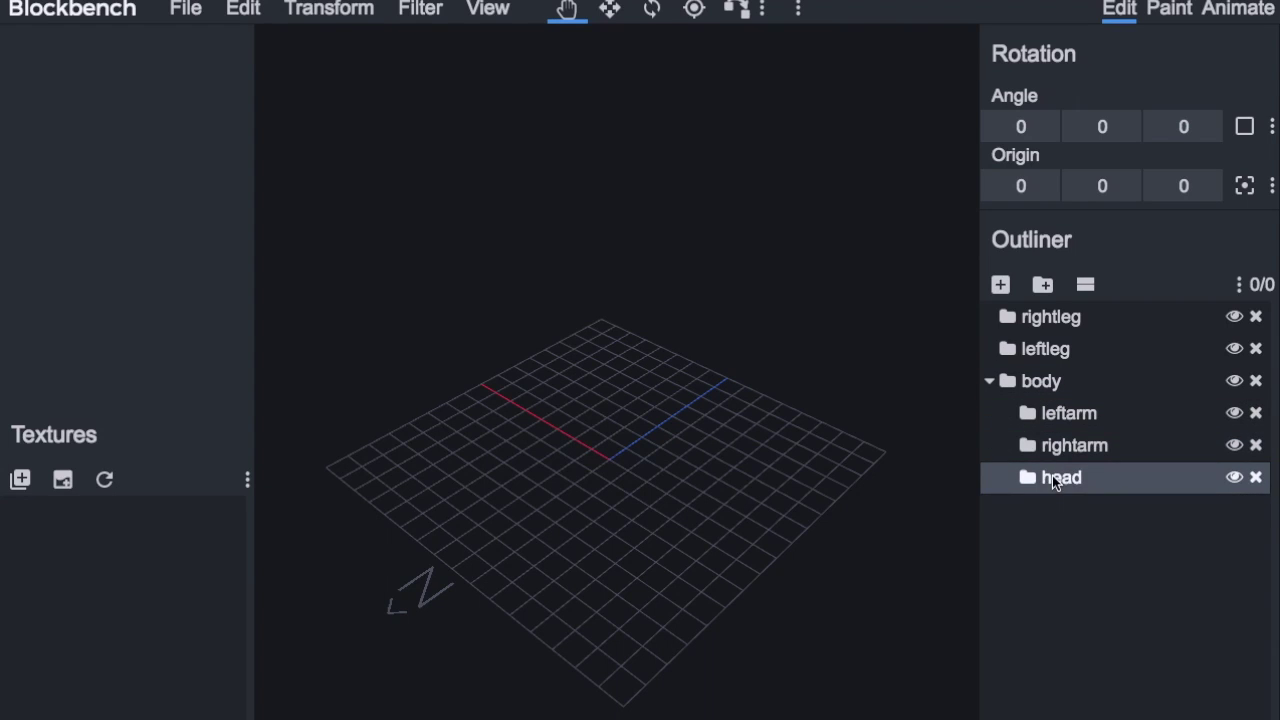
pyautogui.click(1055, 535)
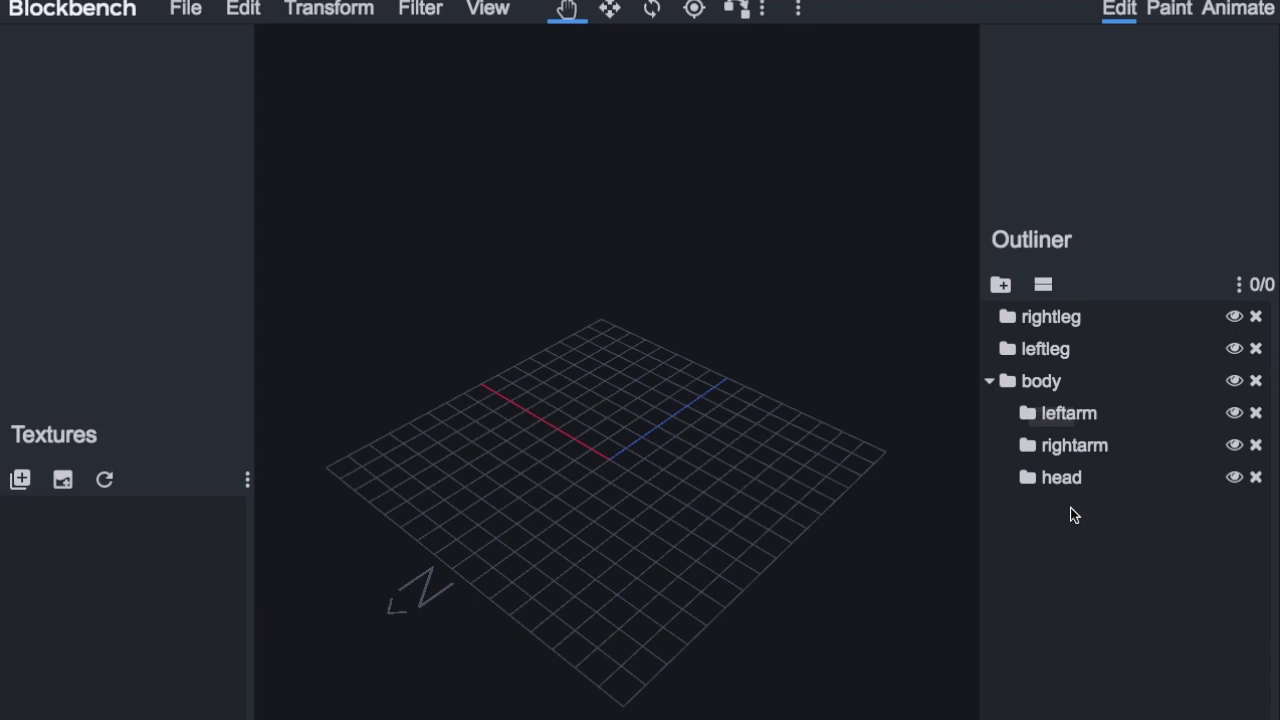
pyautogui.click(1033, 380)
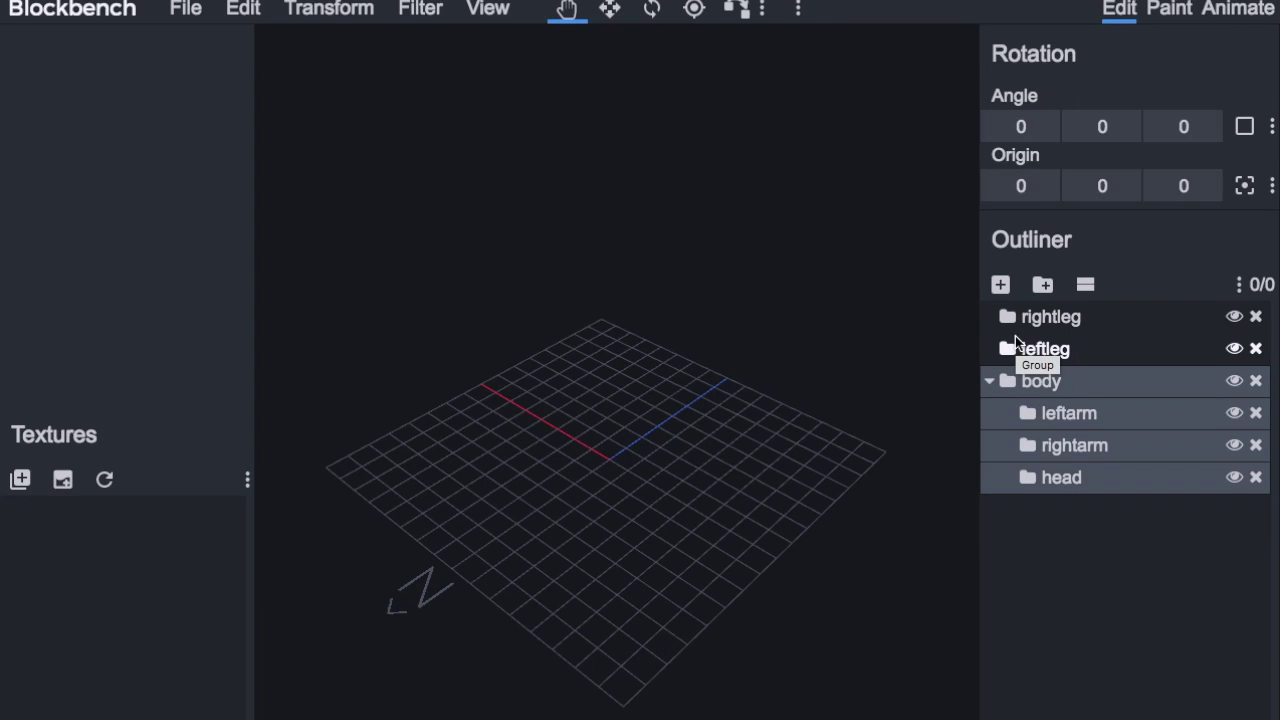
pyautogui.click(1069, 610)
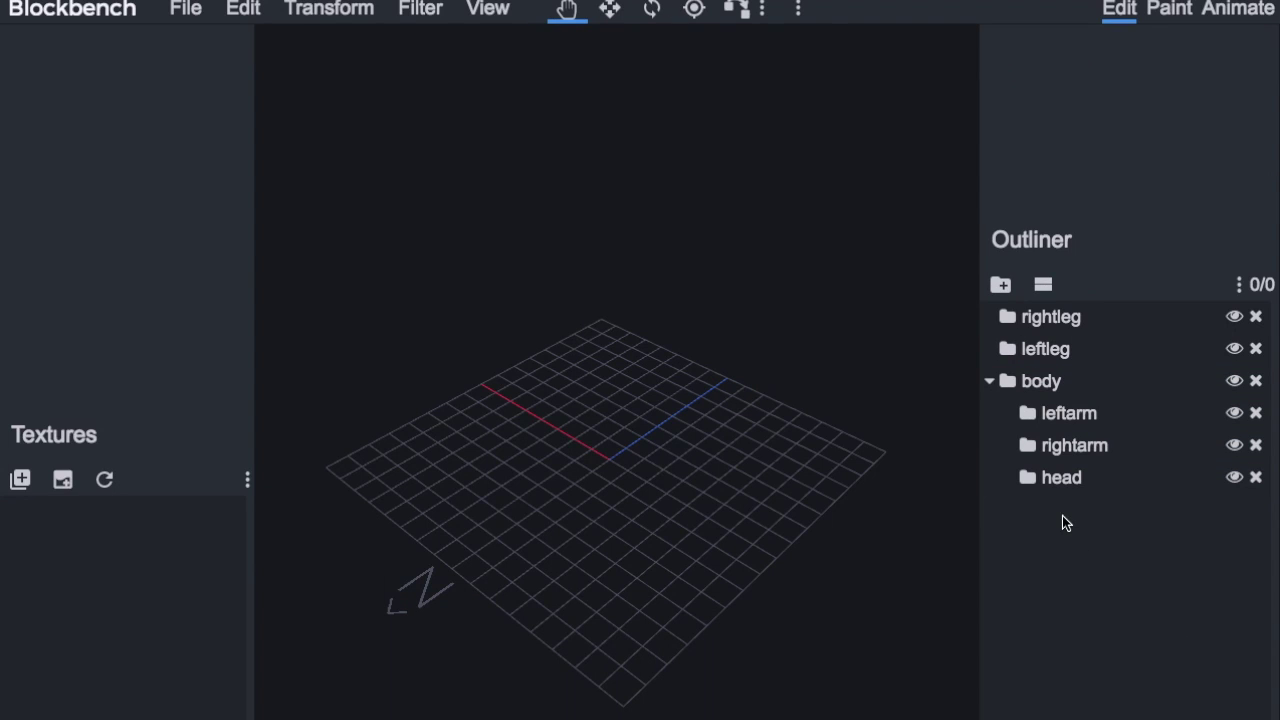
# Step: Delete the rightleg, leftleg and body groups, including the arms and head nested in body
pyautogui.click(1256, 317)
pyautogui.click(1256, 317)
pyautogui.click(1256, 317)
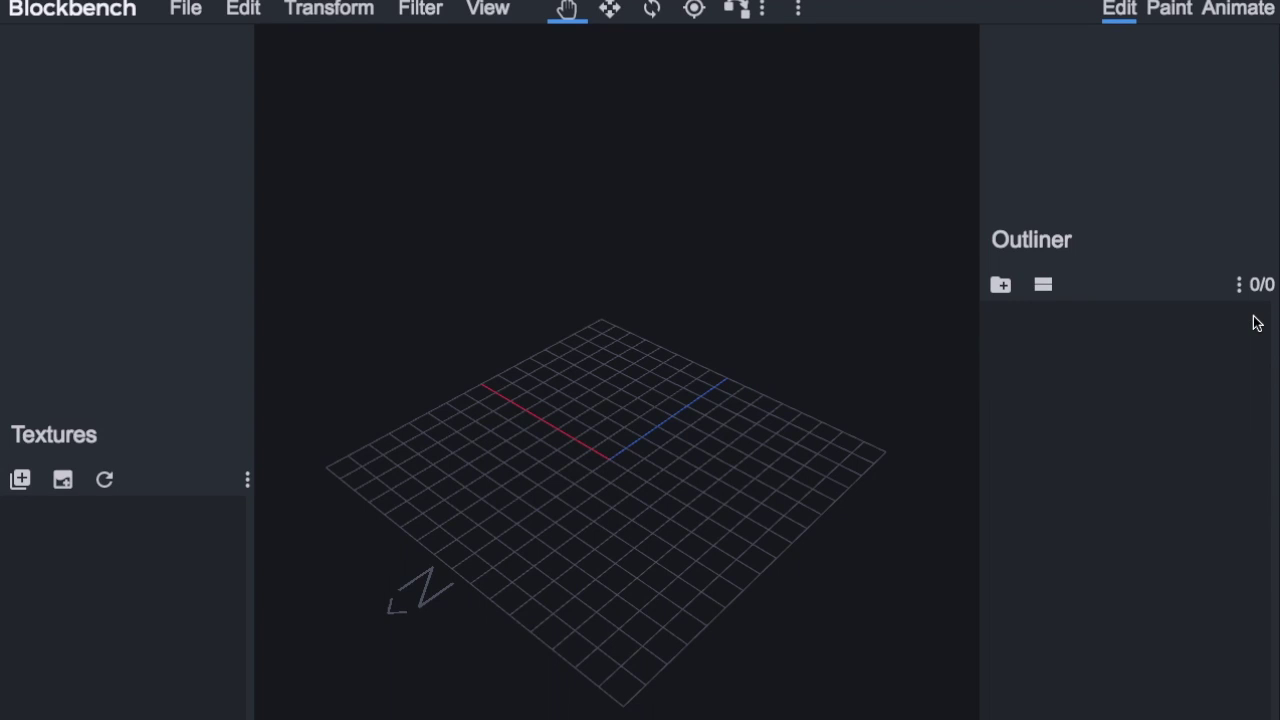
# Step: Add two groups named head and body, and nest head inside body
pyautogui.click(1000, 285)
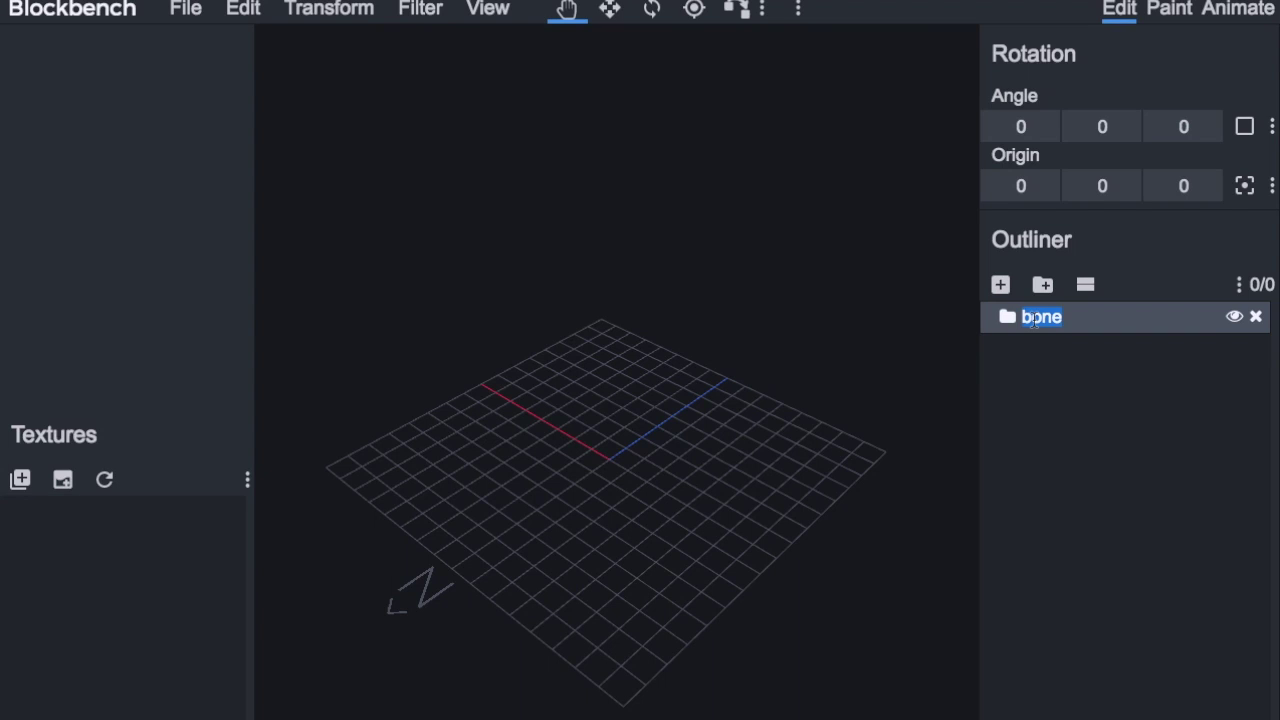
pyautogui.write('head')
pyautogui.press('Delete')
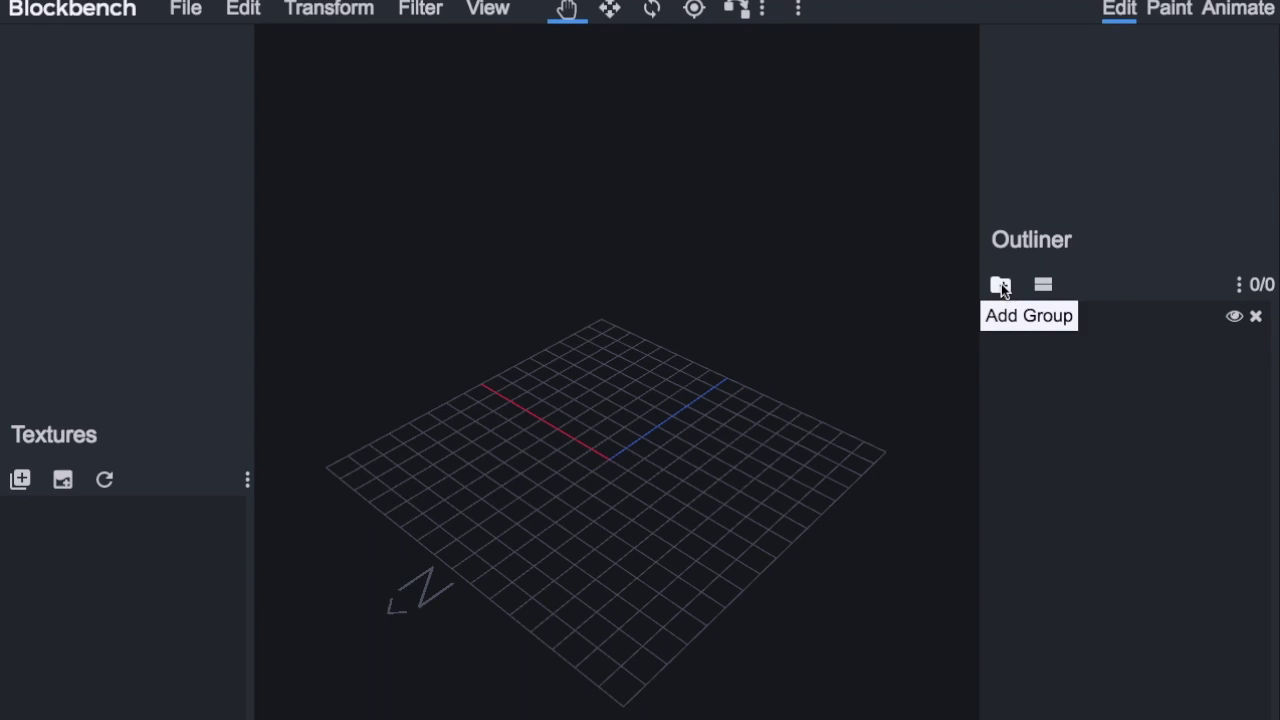
pyautogui.click(1001, 284)
pyautogui.write('body')
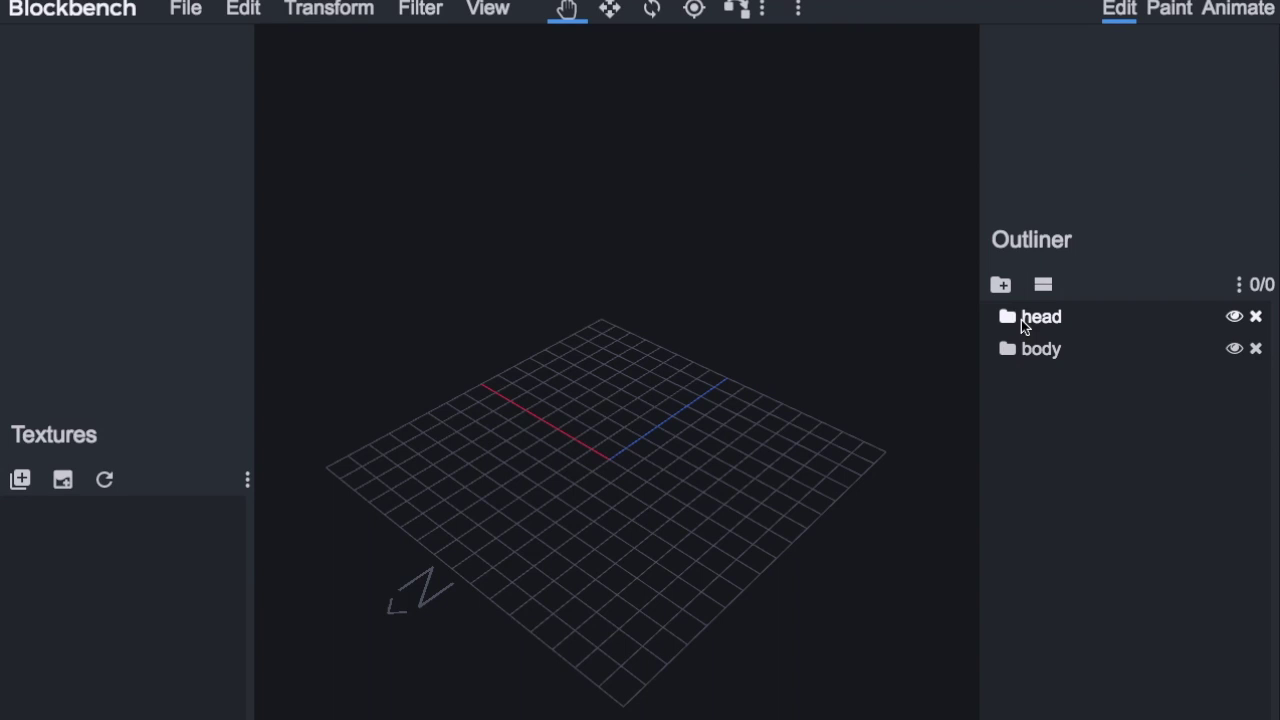
pyautogui.moveTo(1021, 319); pyautogui.dragTo(1028, 348)
pyautogui.click(1090, 364)
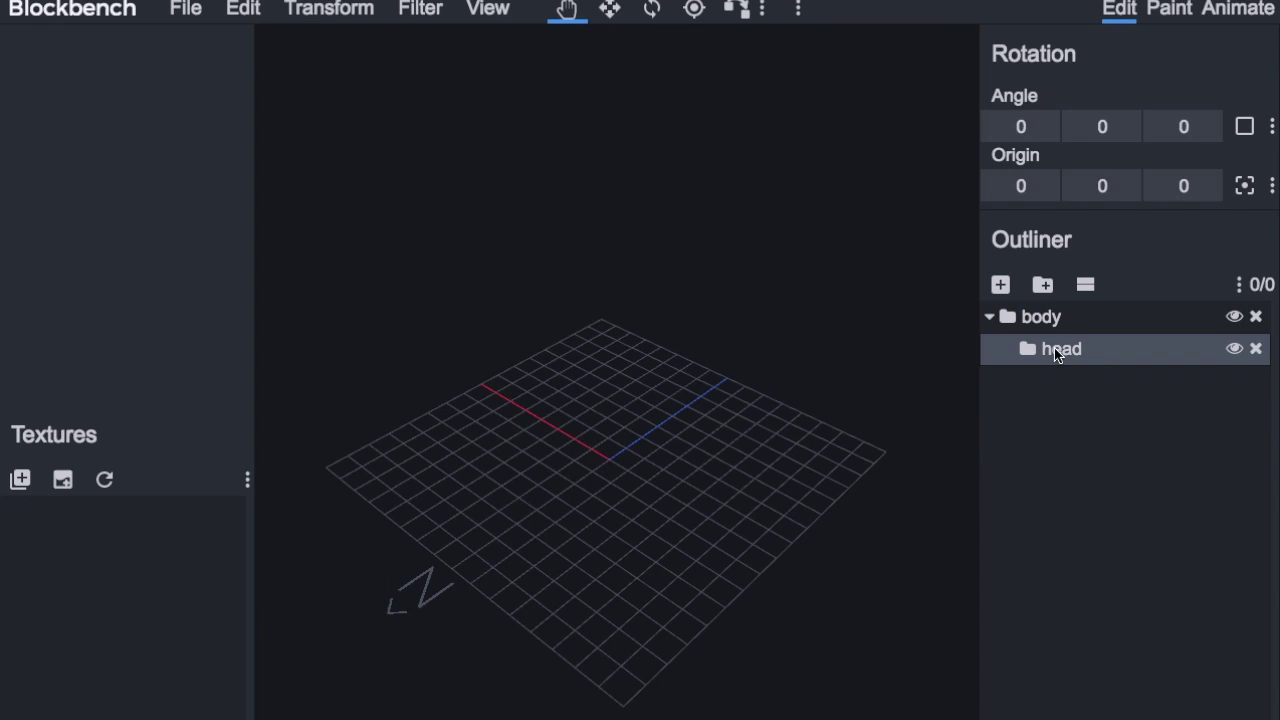
# Step: Add a cube to the head group and move it to position -1, 0, -1
pyautogui.click(1000, 286)
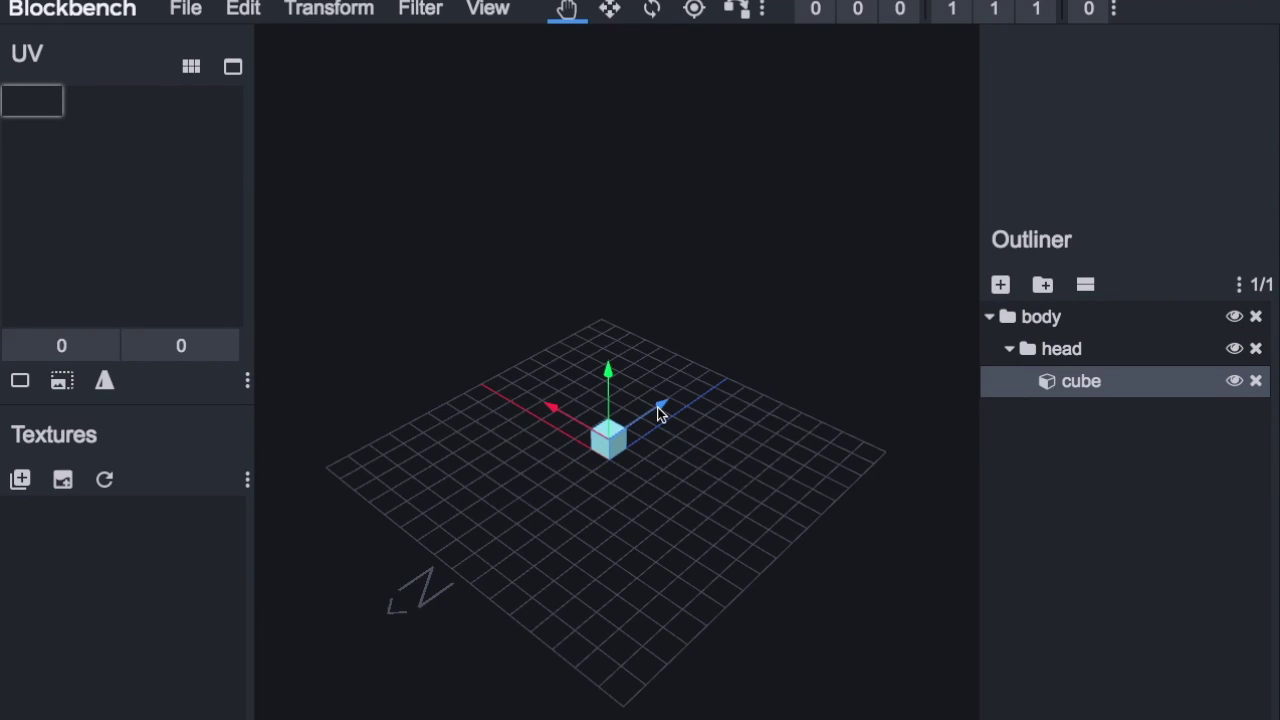
pyautogui.moveTo(660, 413); pyautogui.dragTo(558, 427)
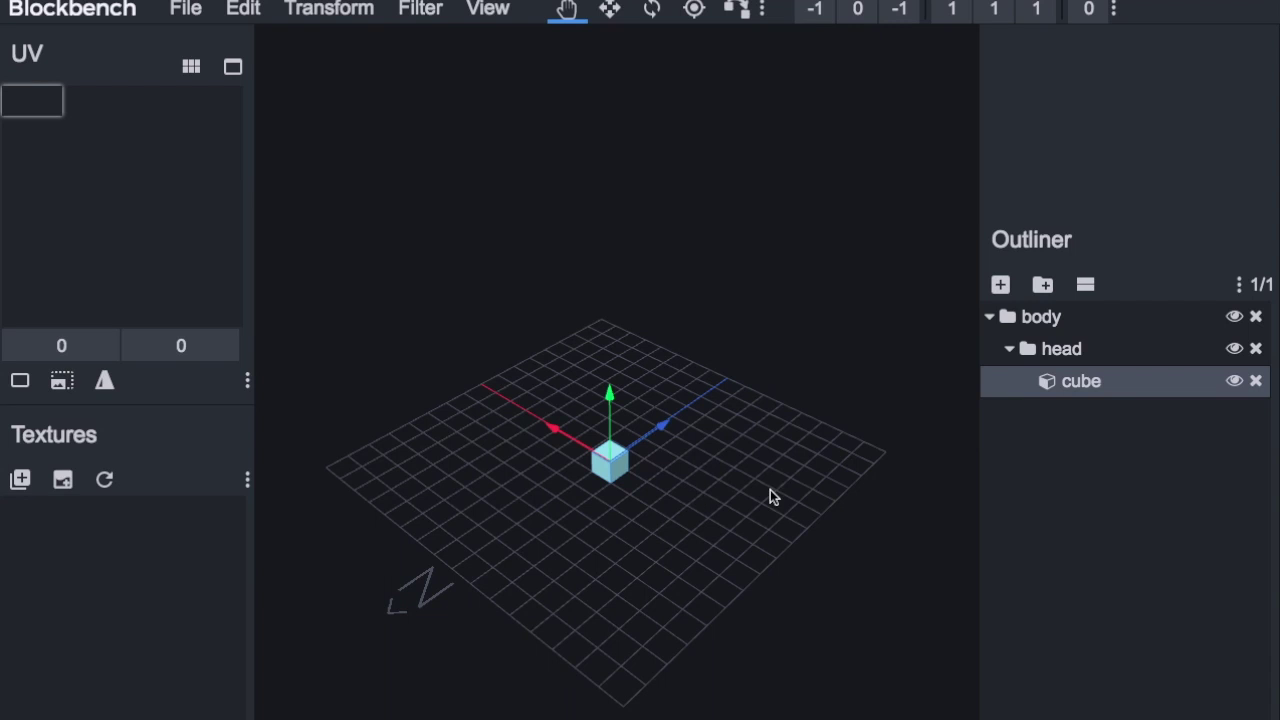
pyautogui.moveTo(770, 490); pyautogui.dragTo(630, 499)
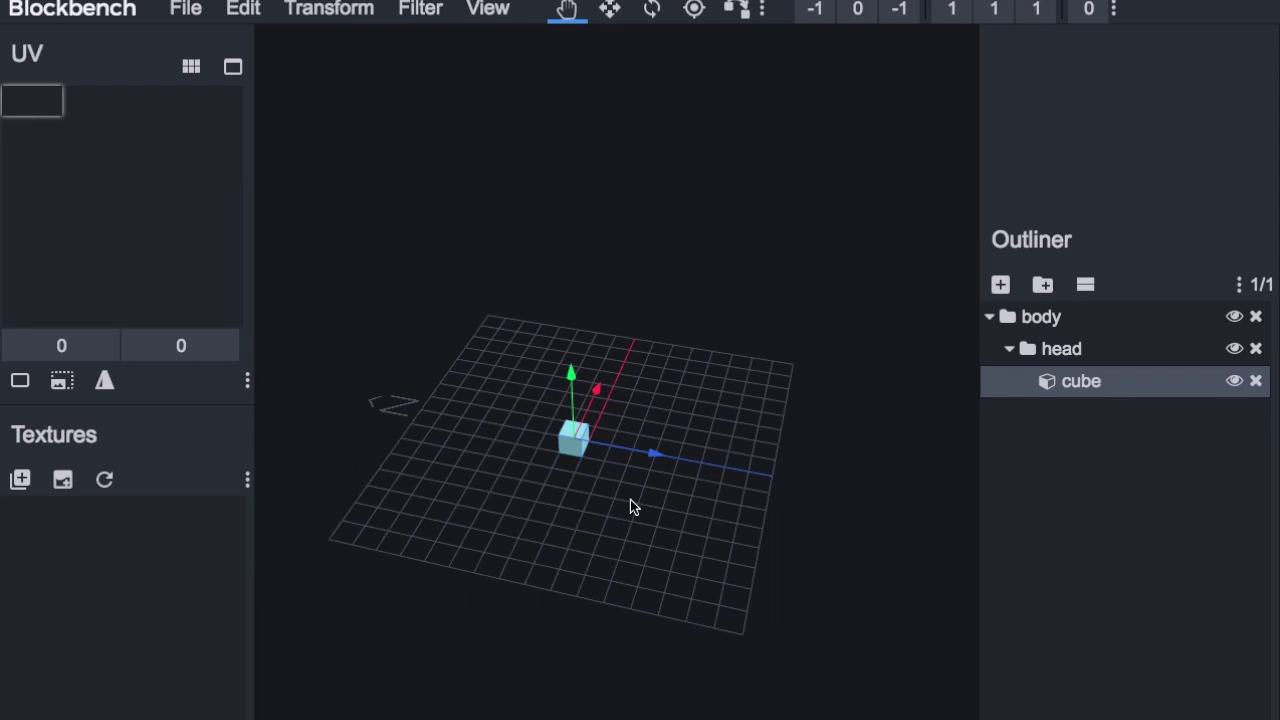
# Step: Resize the cube in the head group to 2 × 2 × 2
pyautogui.click(610, 10)
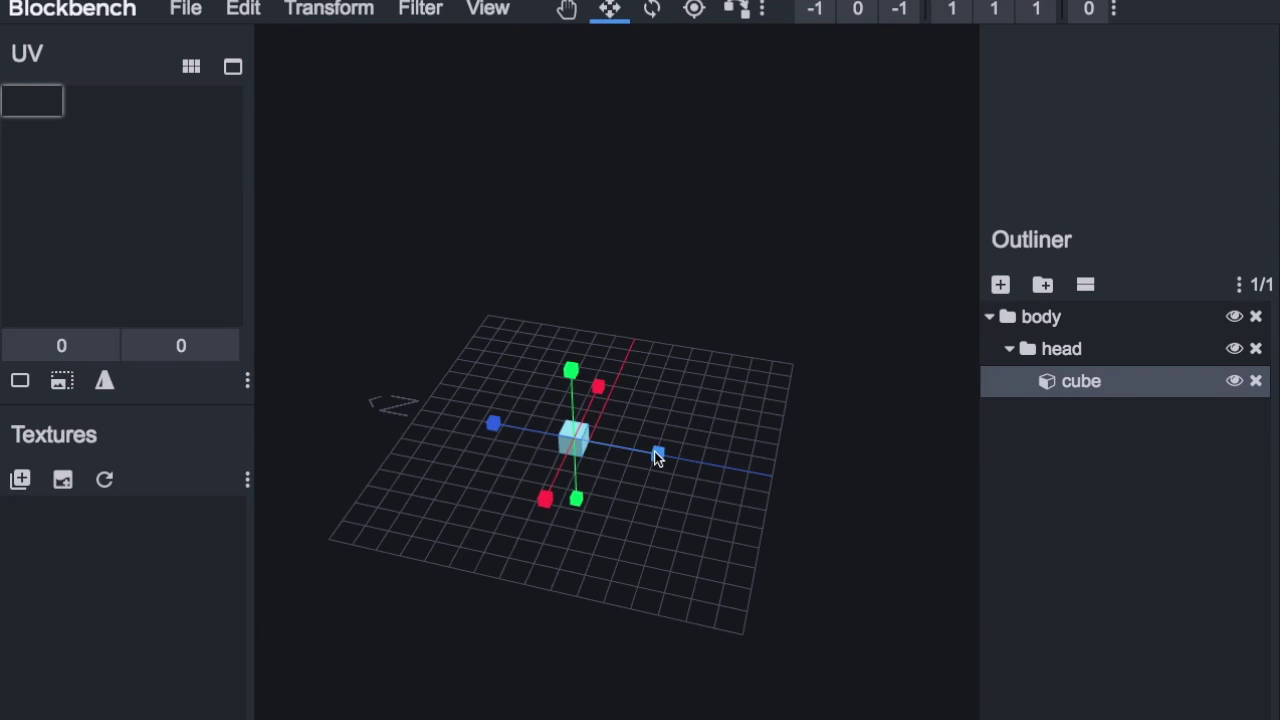
pyautogui.moveTo(656, 451)
pyautogui.mouseDown()
pyautogui.moveTo(694, 463)
pyautogui.moveTo(664, 458)
pyautogui.mouseUp()
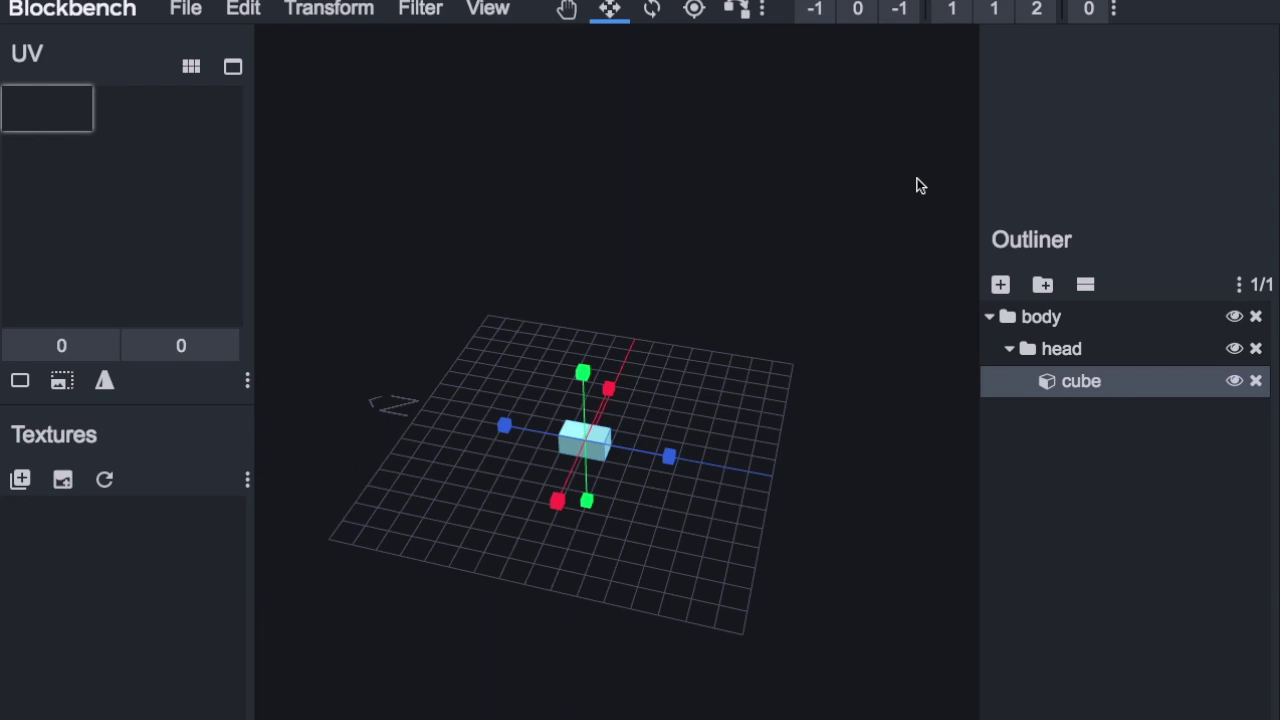
pyautogui.click(969, 12)
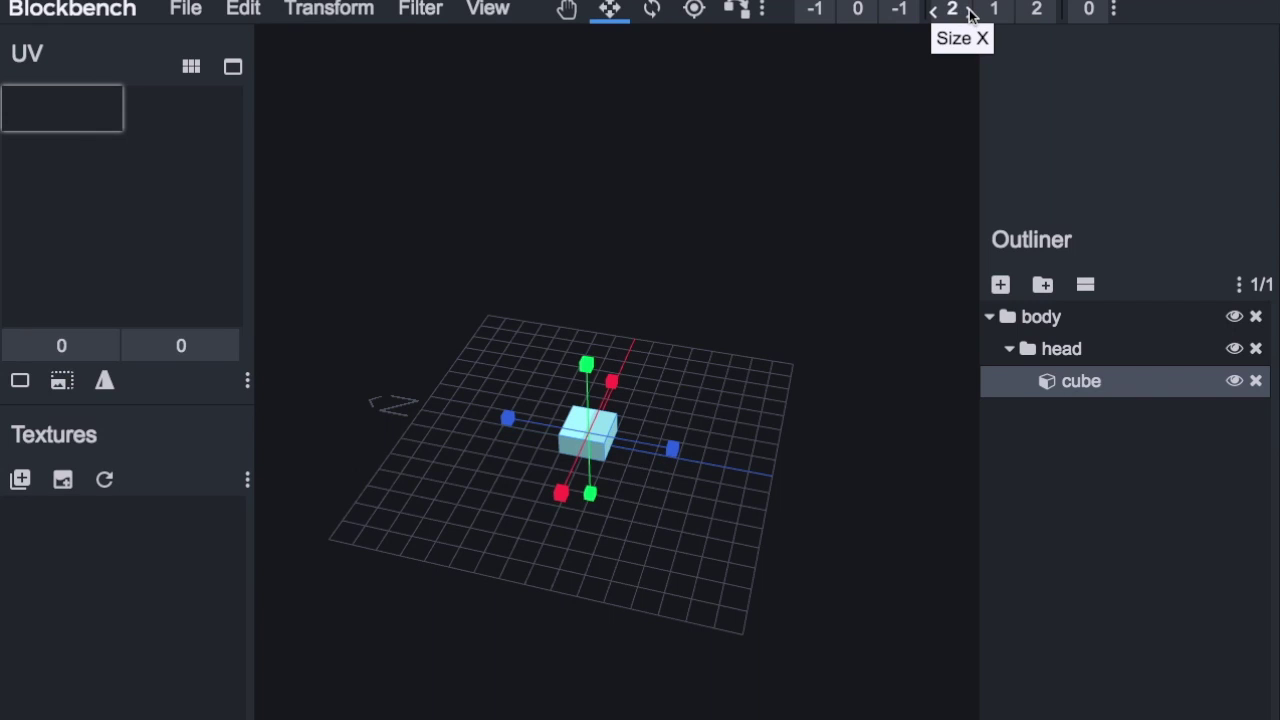
pyautogui.click(1008, 12)
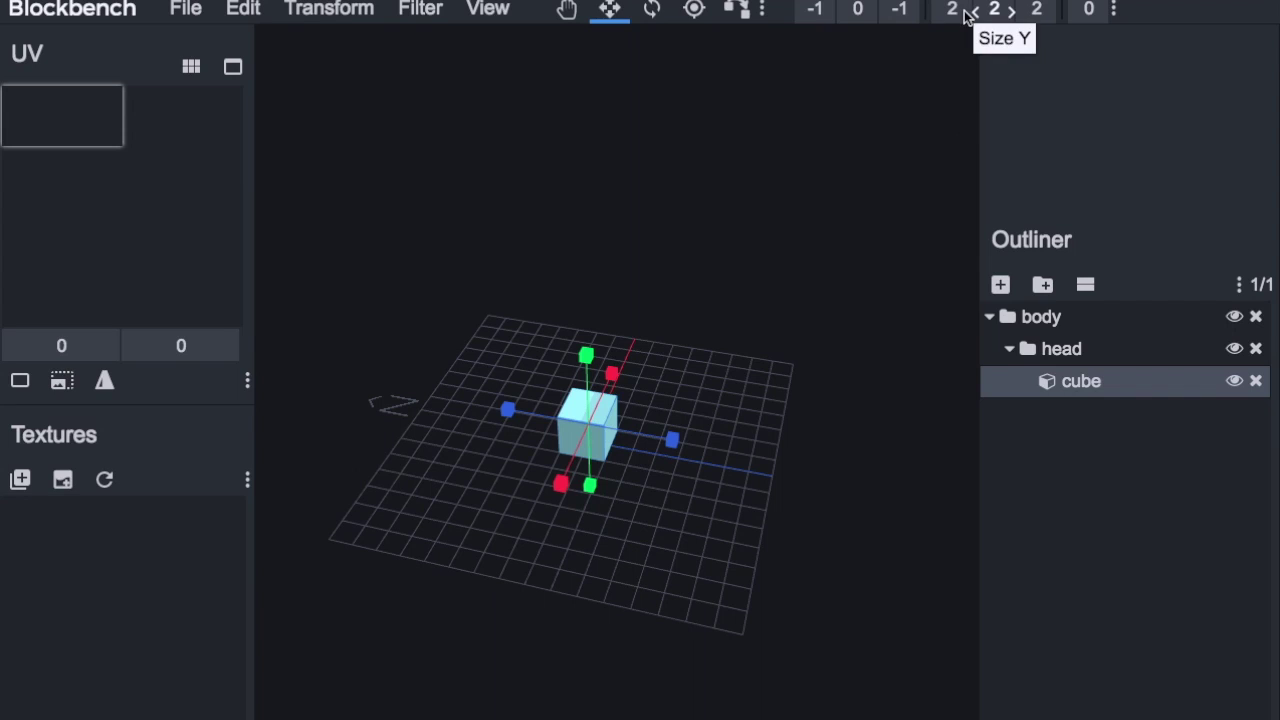
# Step: Try an inflate value of 1 on the cube and return it to 0
pyautogui.click(1107, 12)
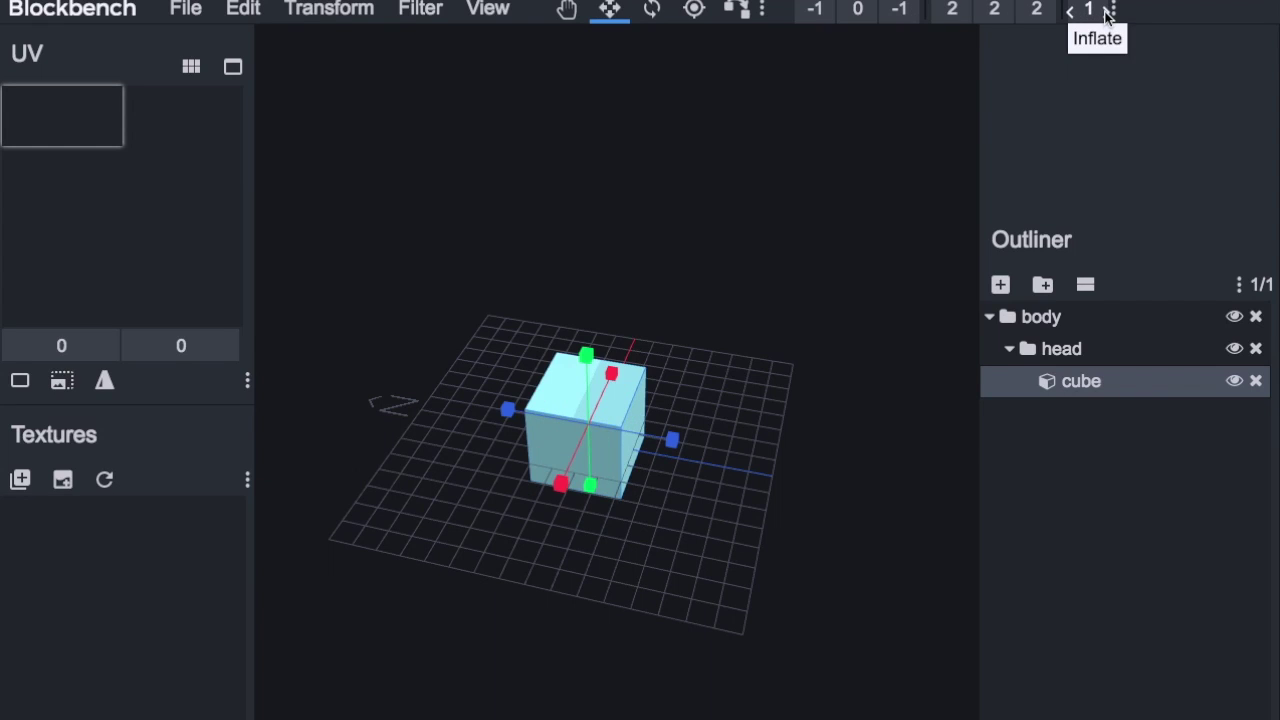
pyautogui.click(1070, 12)
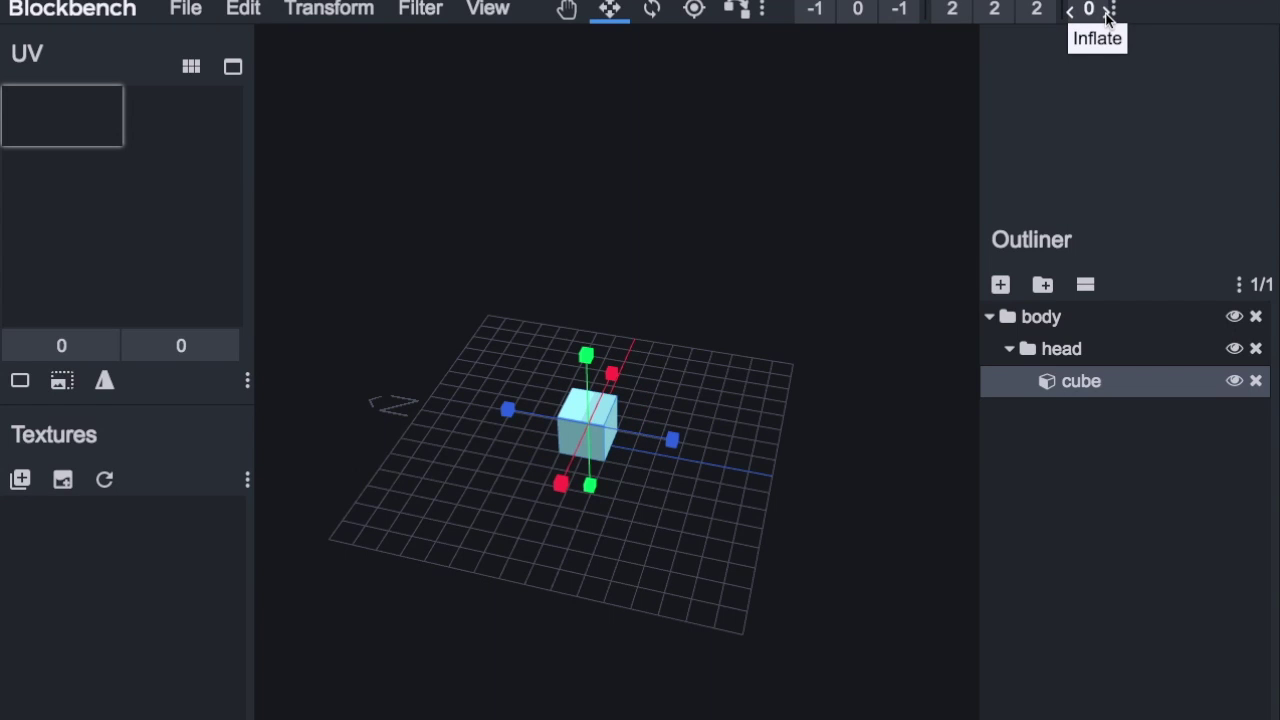
pyautogui.click(1107, 12)
pyautogui.click(1068, 12)
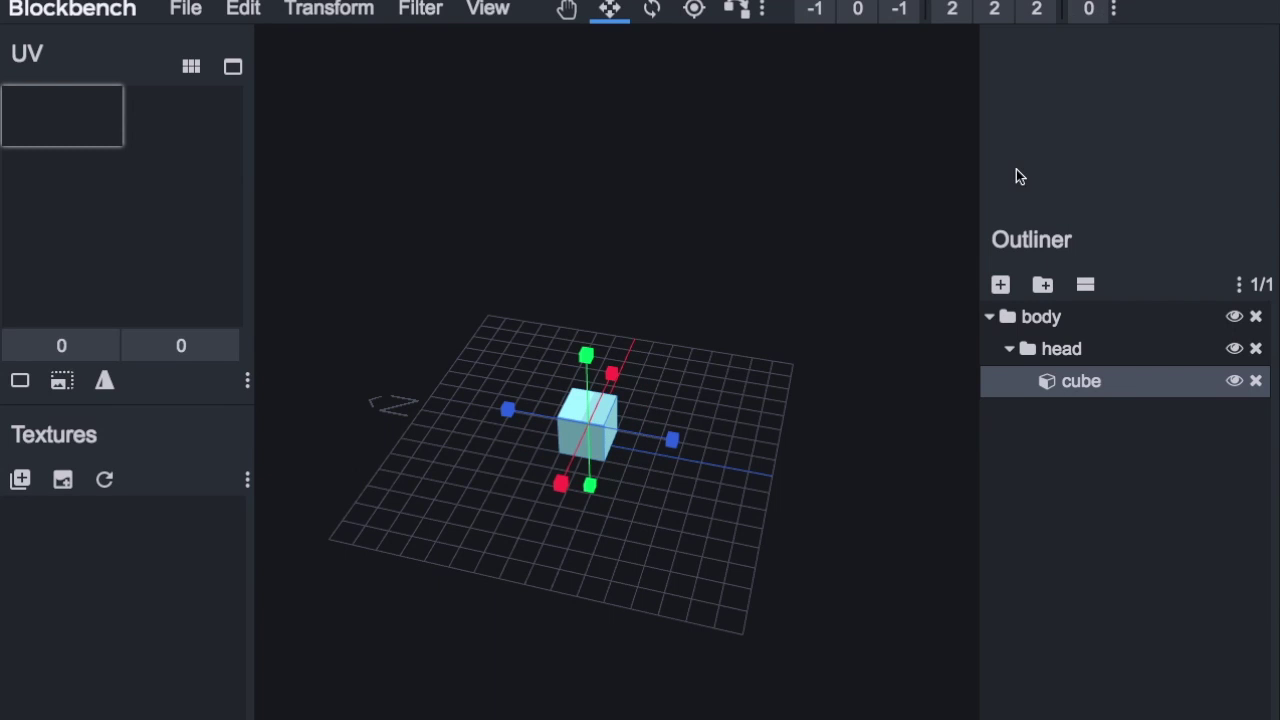
pyautogui.click(1105, 12)
pyautogui.click(1070, 12)
# Step: Move the cube along the Z axis to position -1, 0, 0
pyautogui.moveTo(672, 440); pyautogui.dragTo(671, 445)
pyautogui.click(566, 10)
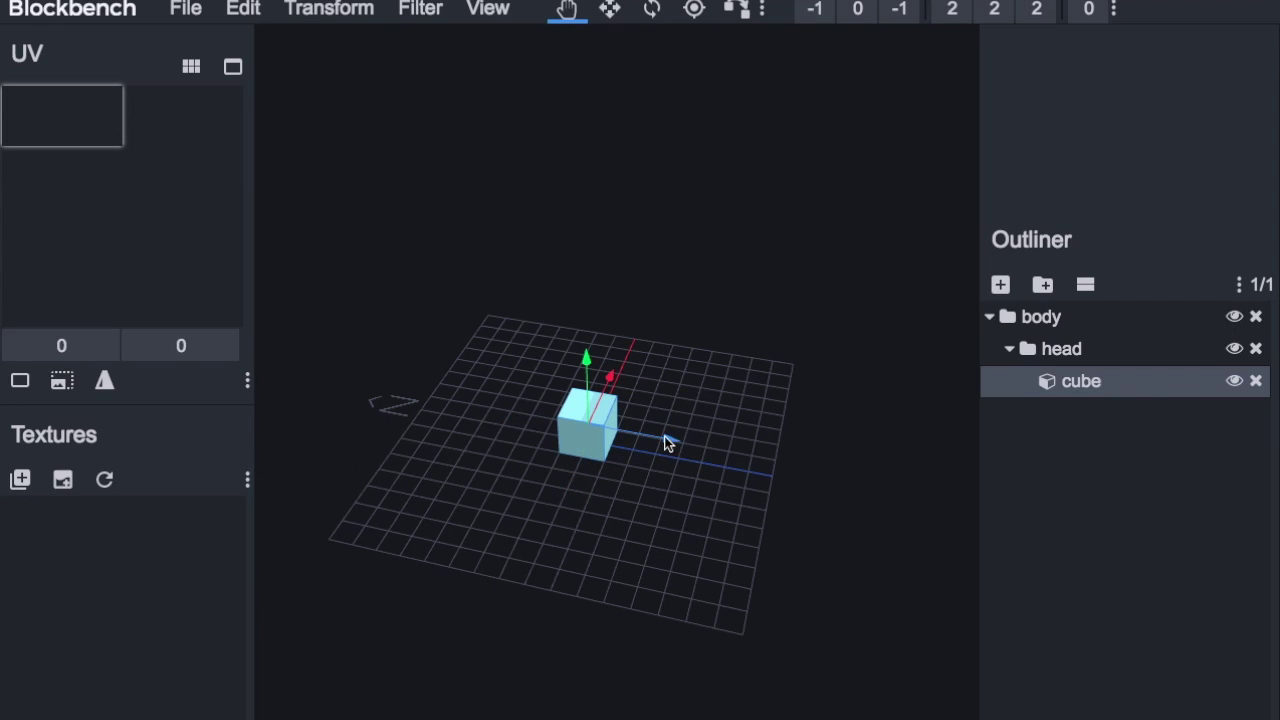
pyautogui.moveTo(668, 443); pyautogui.dragTo(690, 451)
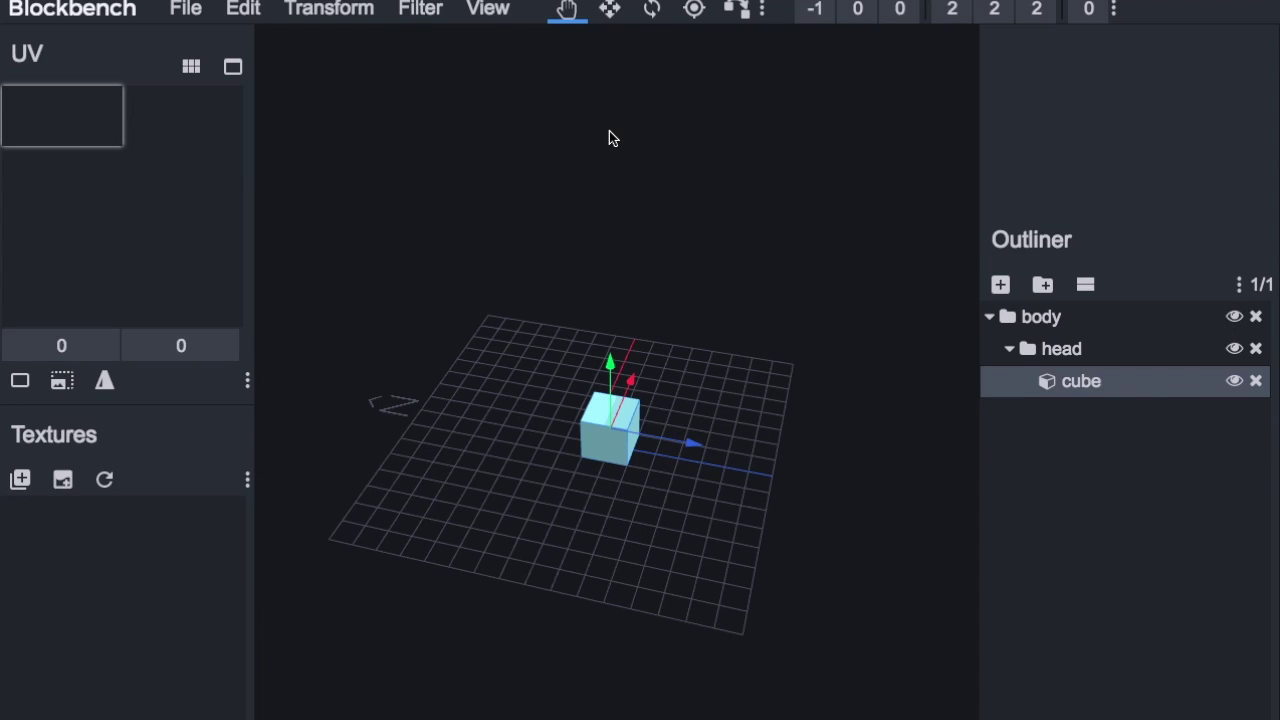
# Step: Rotate the head group to an angle of -50 degrees about the X axis
pyautogui.click(610, 10)
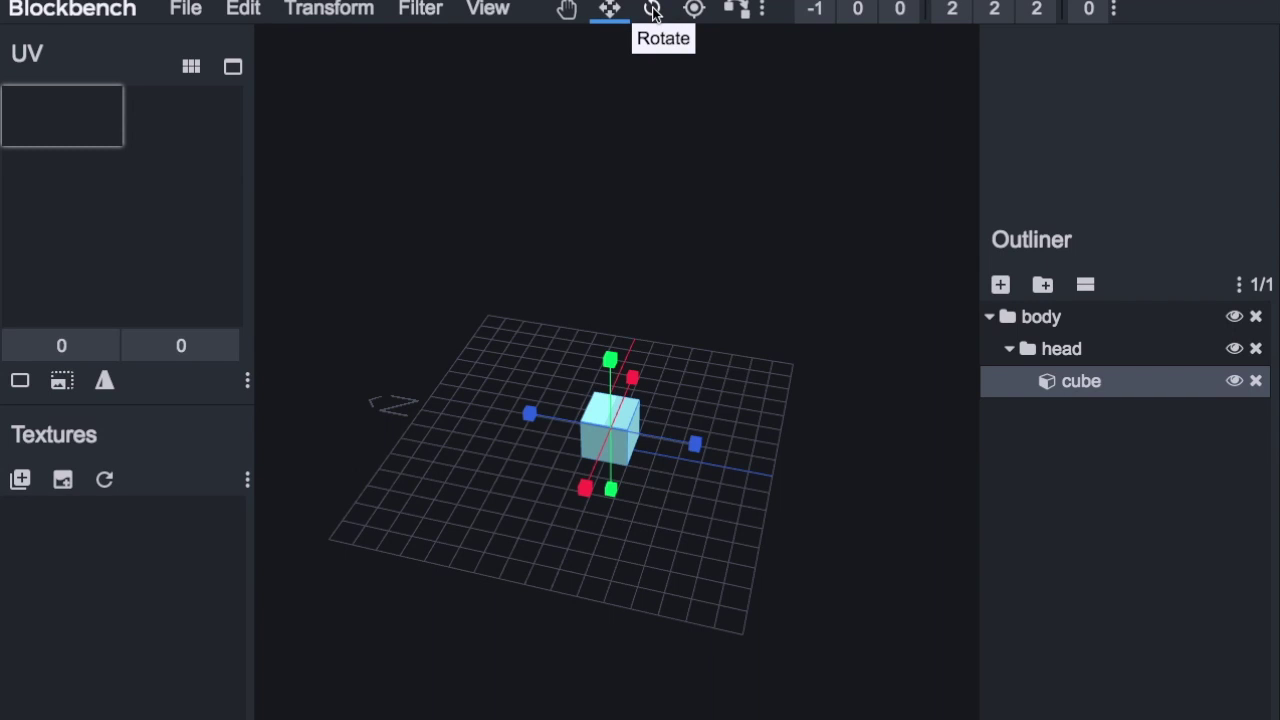
pyautogui.click(652, 9)
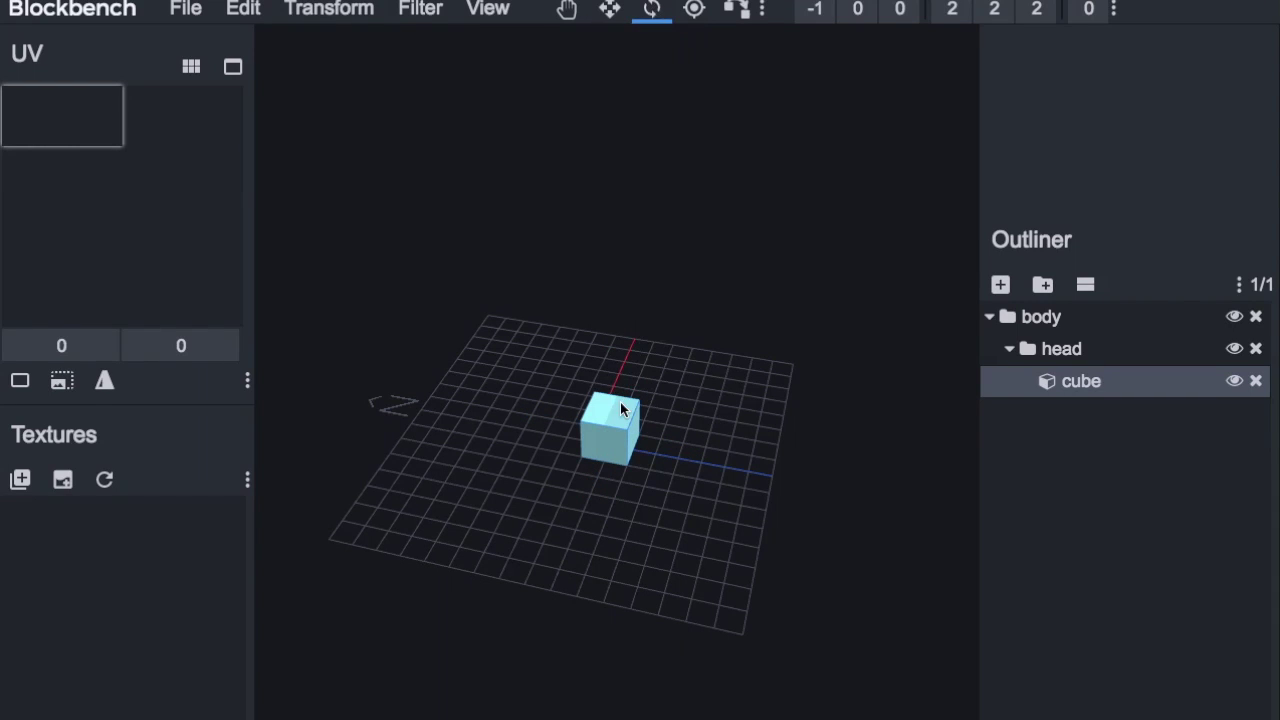
pyautogui.click(610, 432)
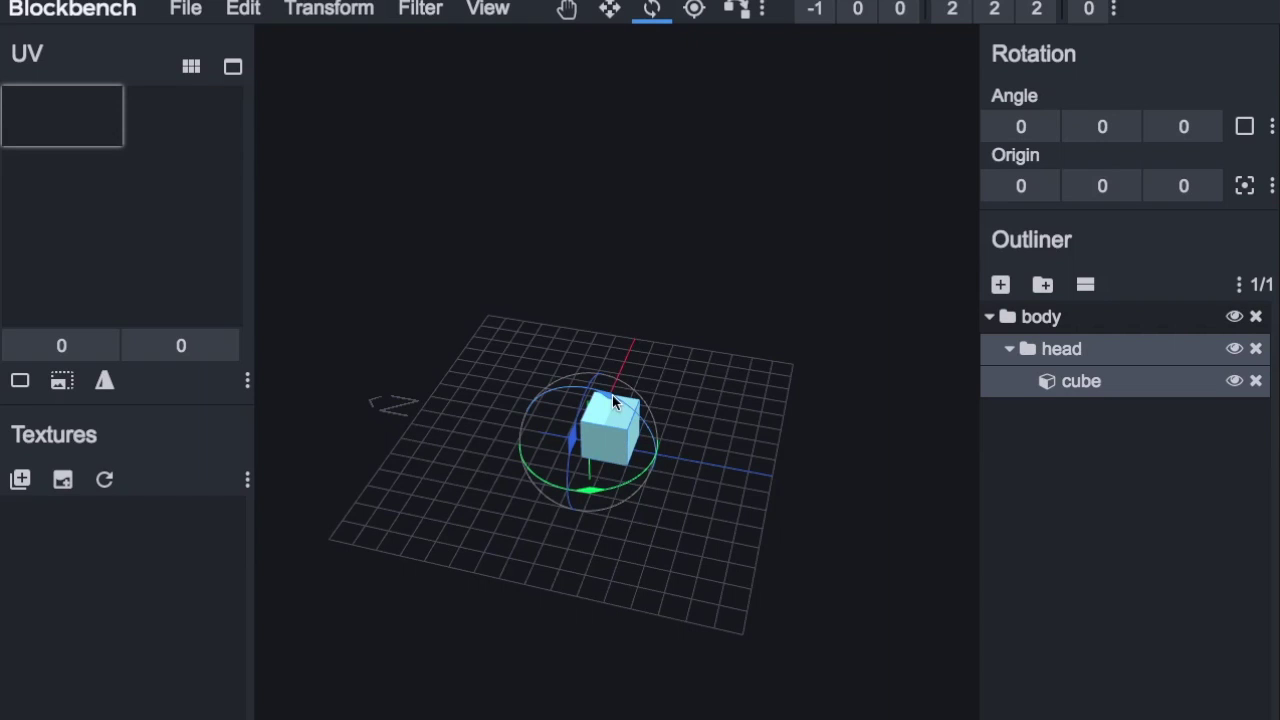
pyautogui.moveTo(611, 395); pyautogui.dragTo(551, 395)
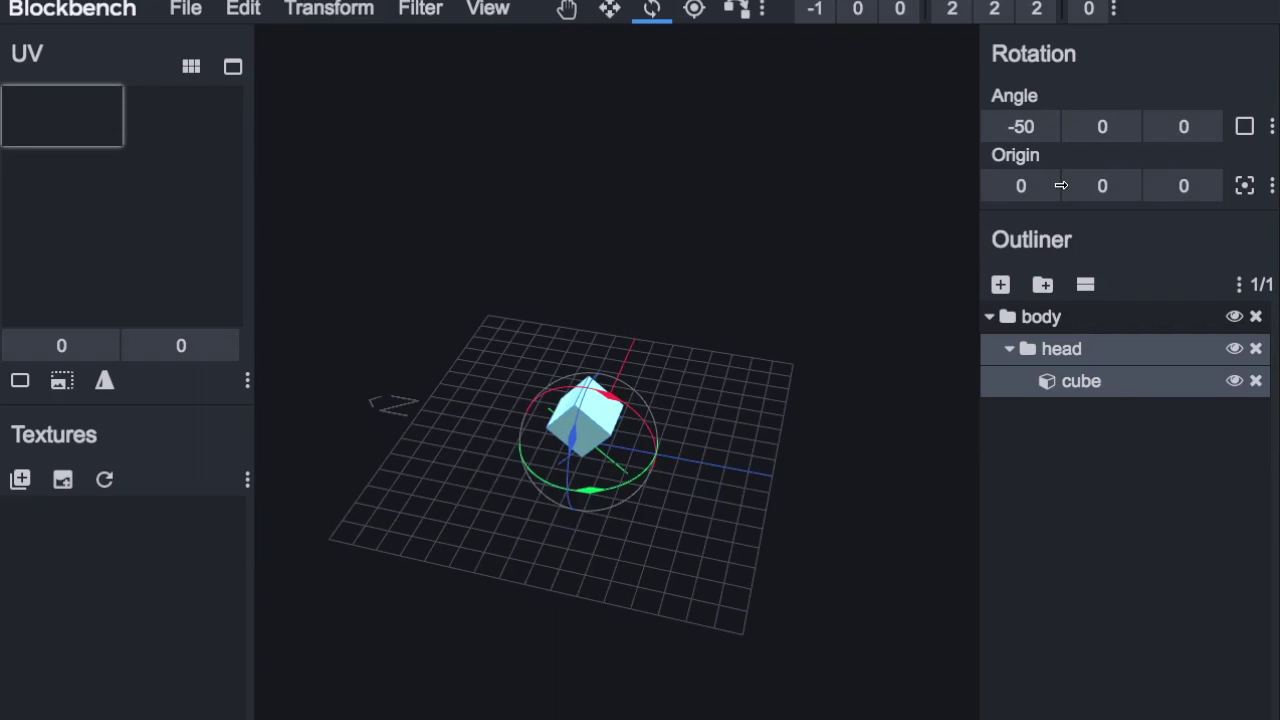
# Step: Set the head group's rotation origin to 1, 1, 1
pyautogui.click(1047, 188)
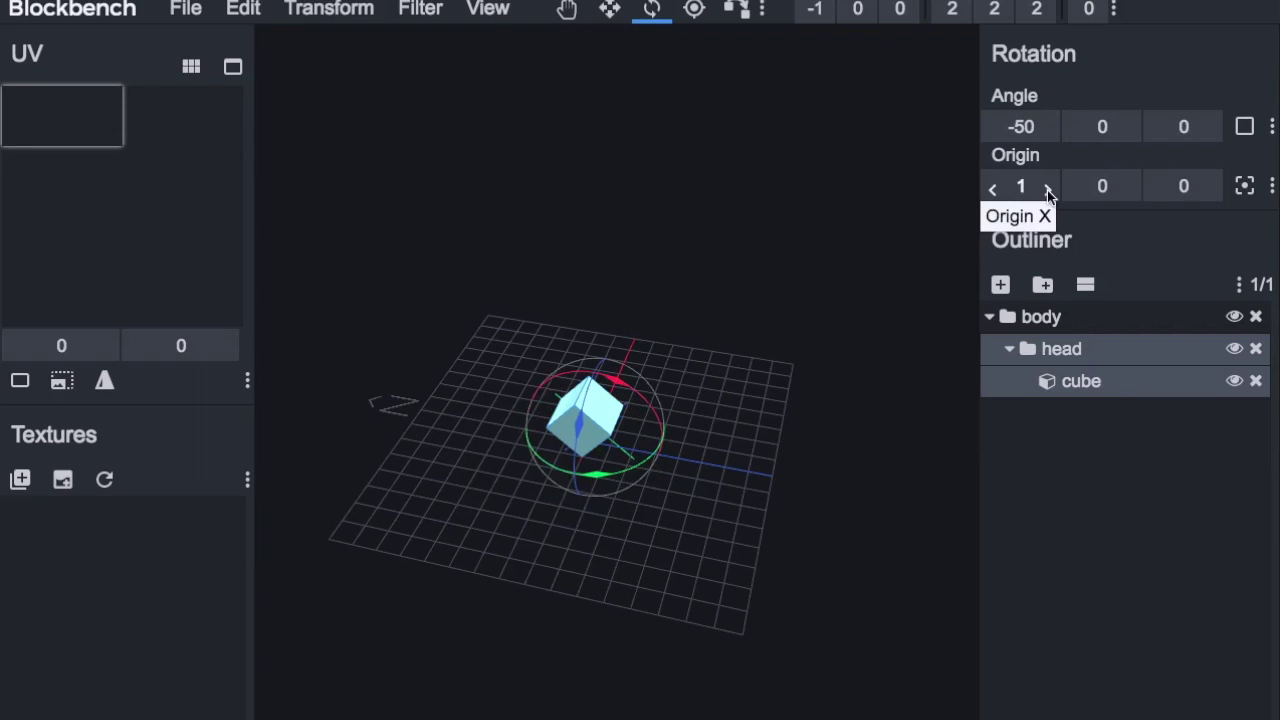
pyautogui.click(1134, 188)
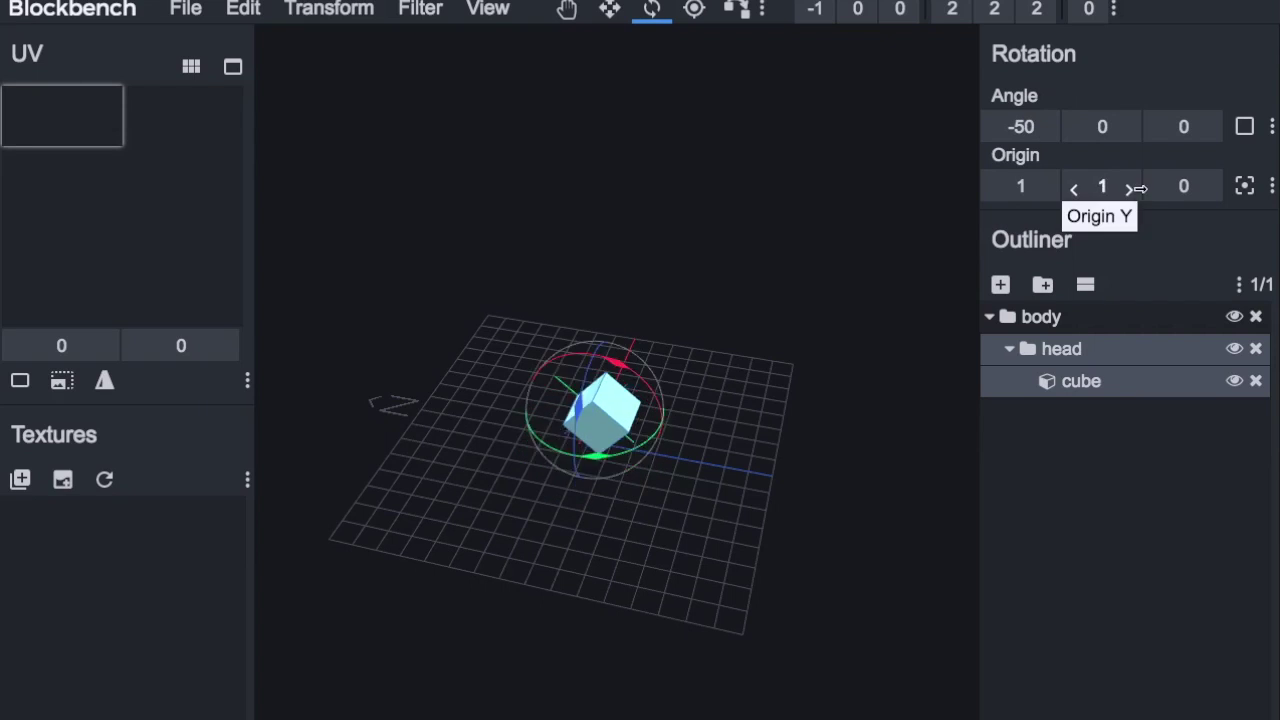
pyautogui.click(1210, 188)
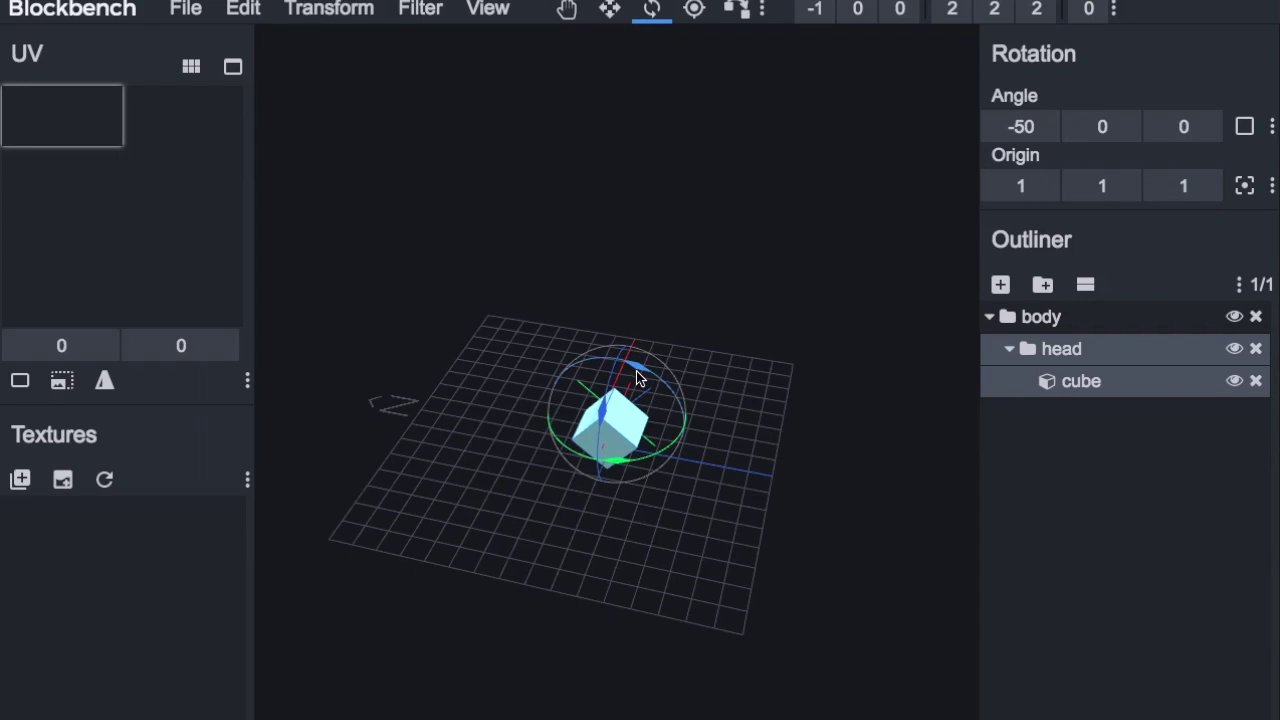
# Step: Reset the head group's X angle to 0 and rotate the group freehand to about -15, 0, 35 degrees
pyautogui.doubleClick(1021, 127)
pyautogui.write('0')
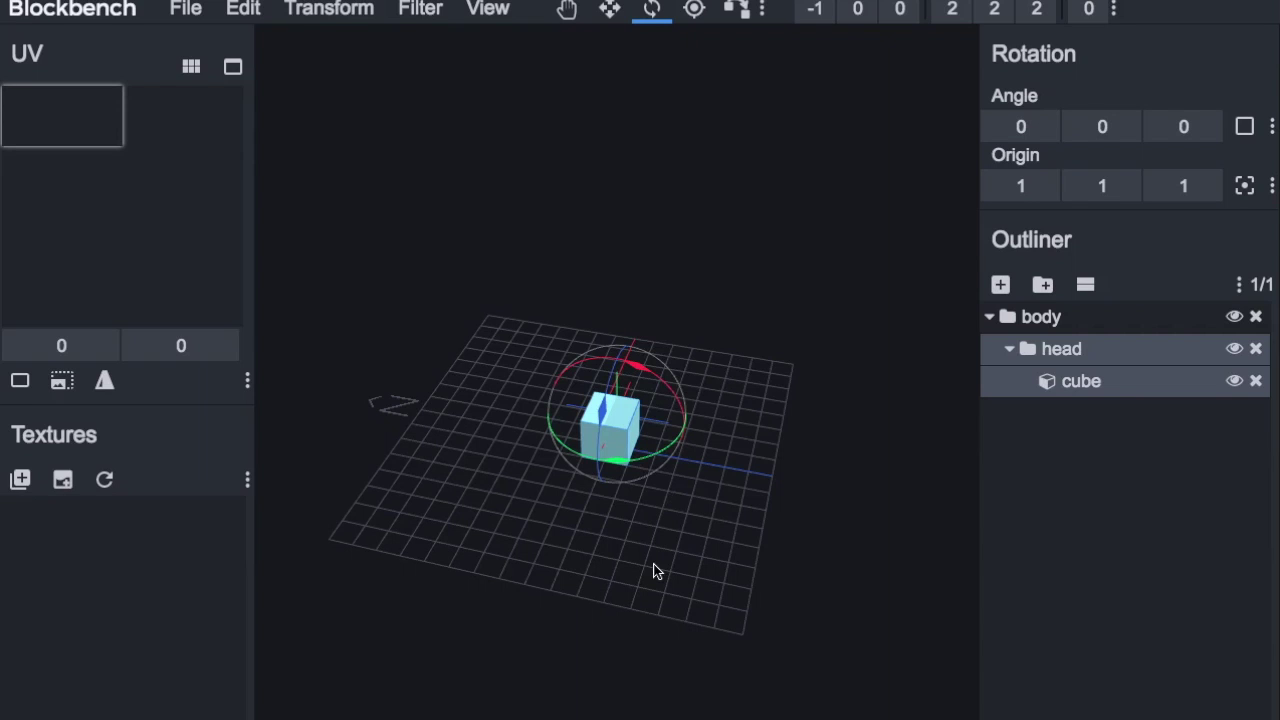
pyautogui.moveTo(656, 571)
pyautogui.mouseDown()
pyautogui.moveTo(691, 497)
pyautogui.moveTo(649, 574)
pyautogui.mouseUp()
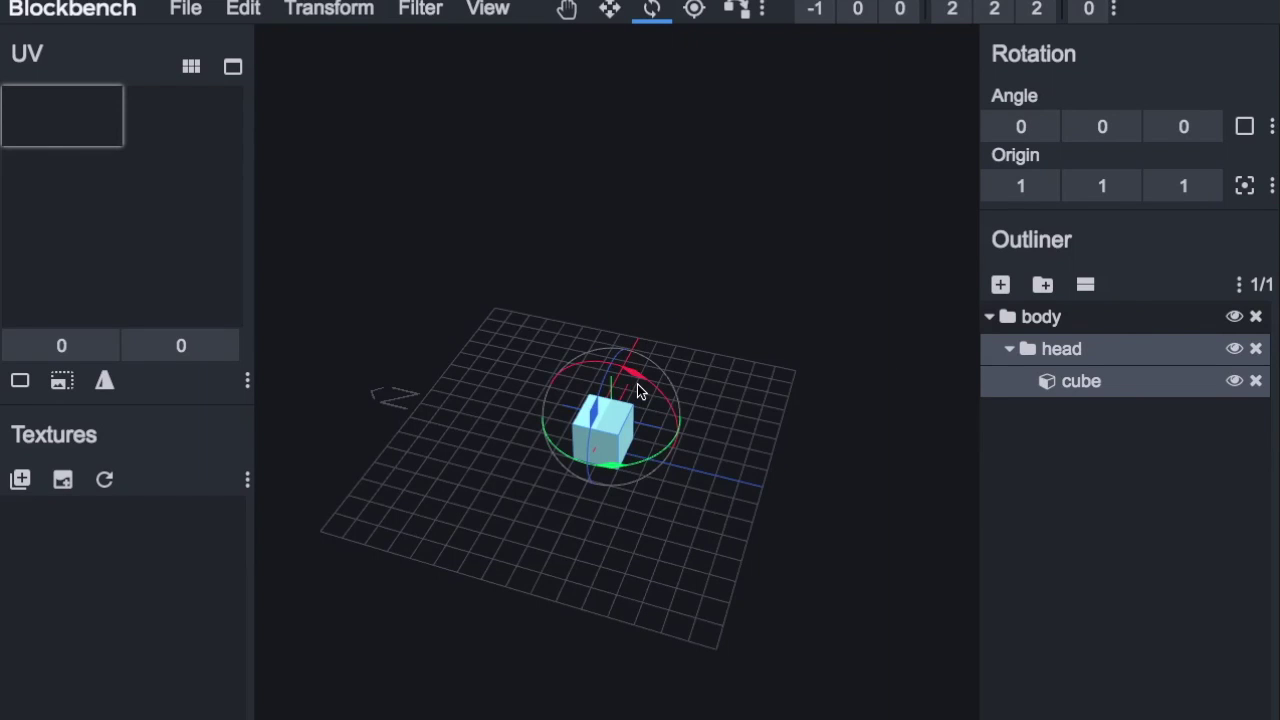
pyautogui.moveTo(643, 383); pyautogui.dragTo(593, 444)
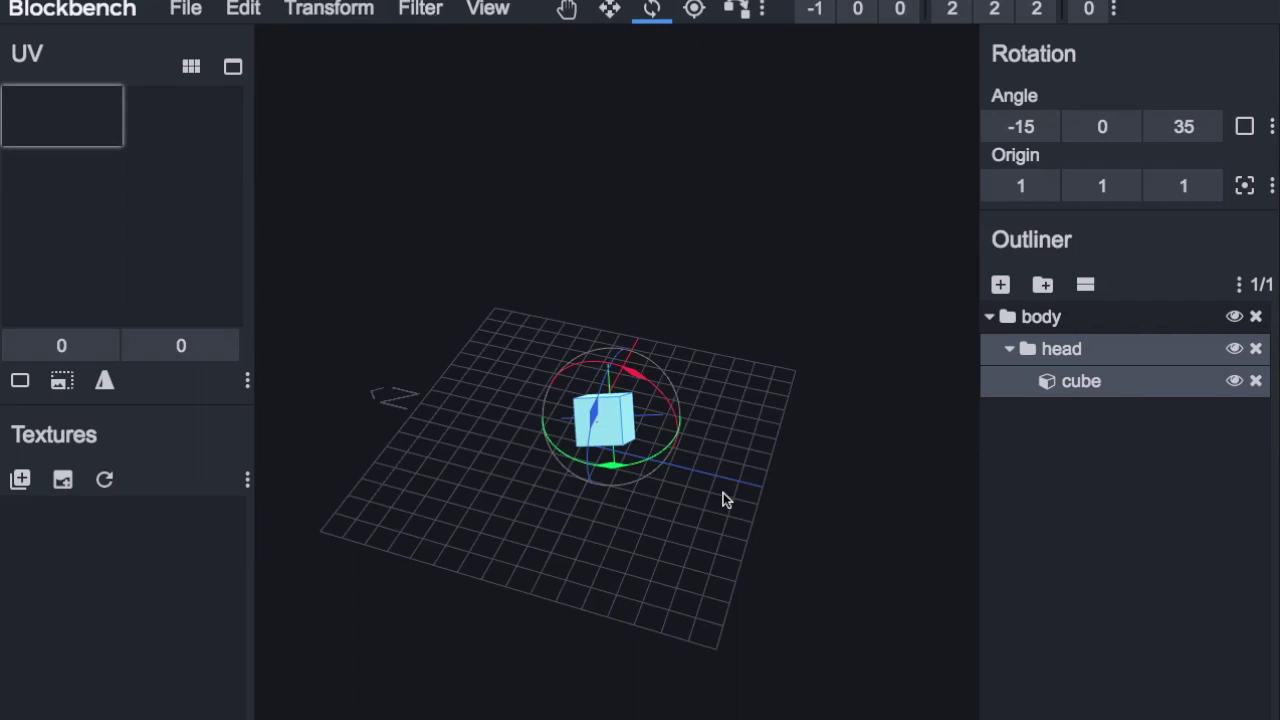
# Step: Undo all rotation and origin changes on the head group, back to angle 0, 0, 0 and origin 0, 0, 0
pyautogui.click(336, 10)
pyautogui.moveTo(243, 10)
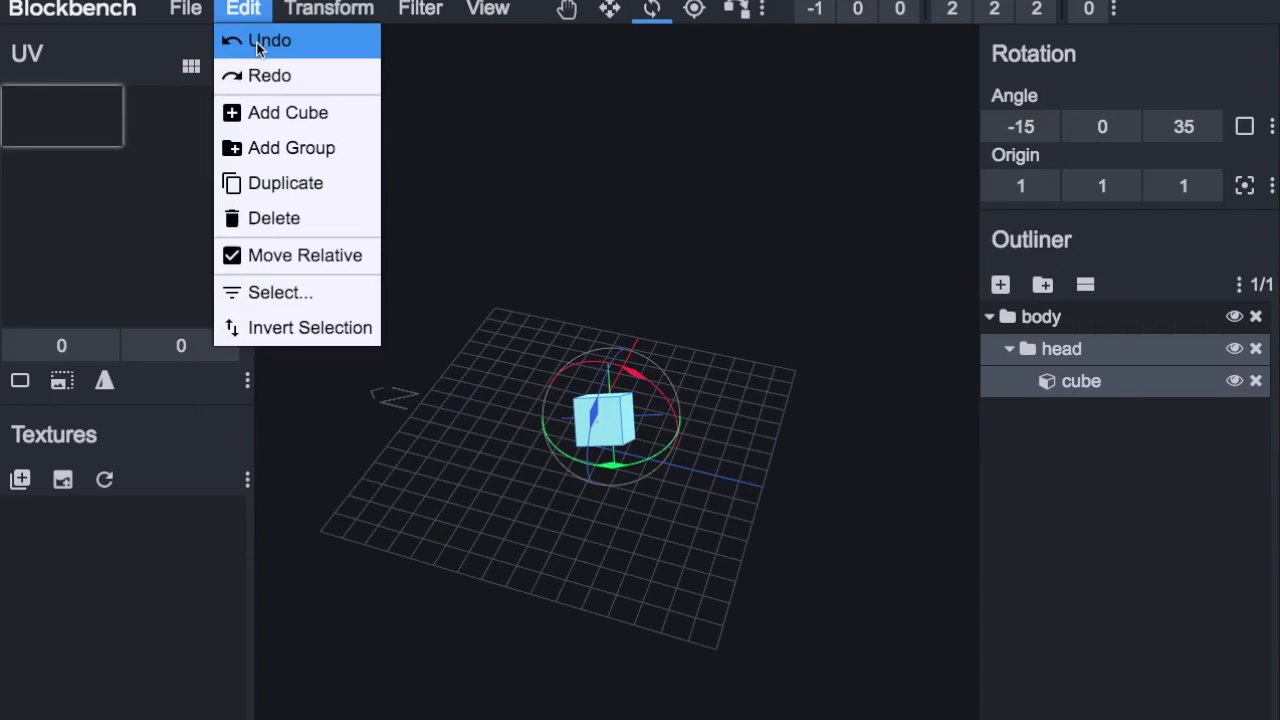
pyautogui.click(257, 45)
pyautogui.click(251, 12)
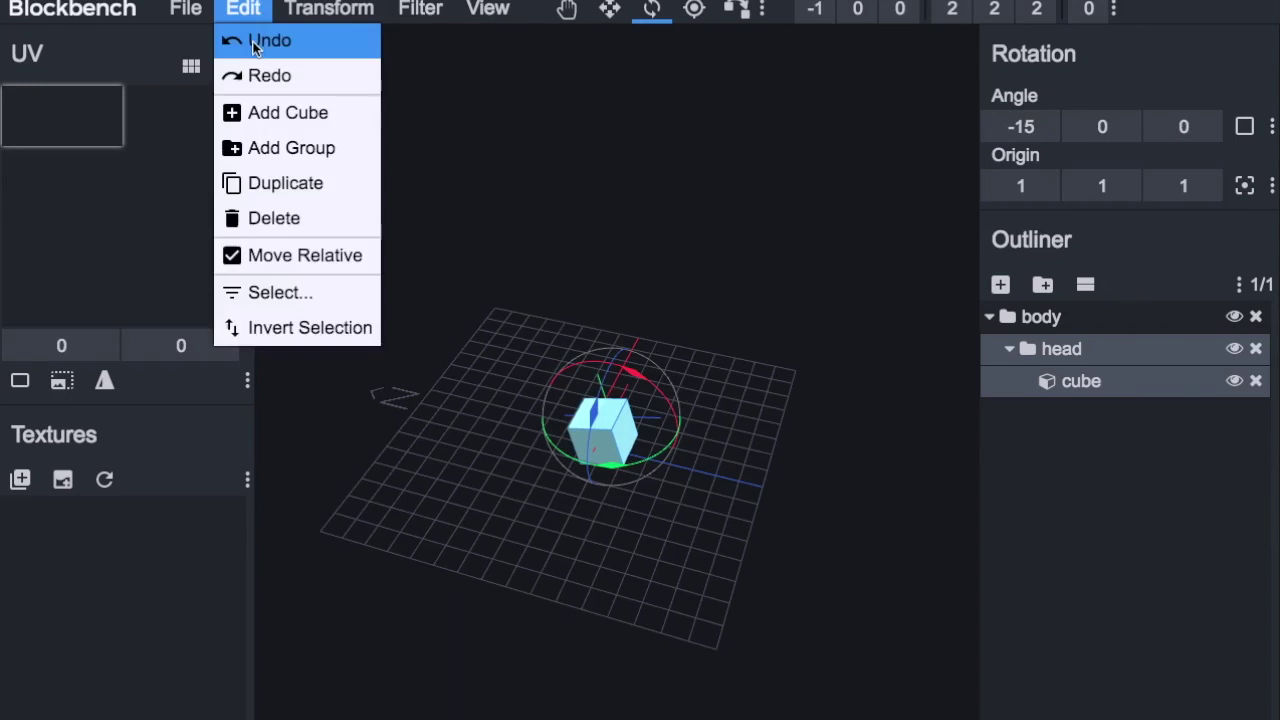
pyautogui.click(254, 45)
pyautogui.click(243, 10)
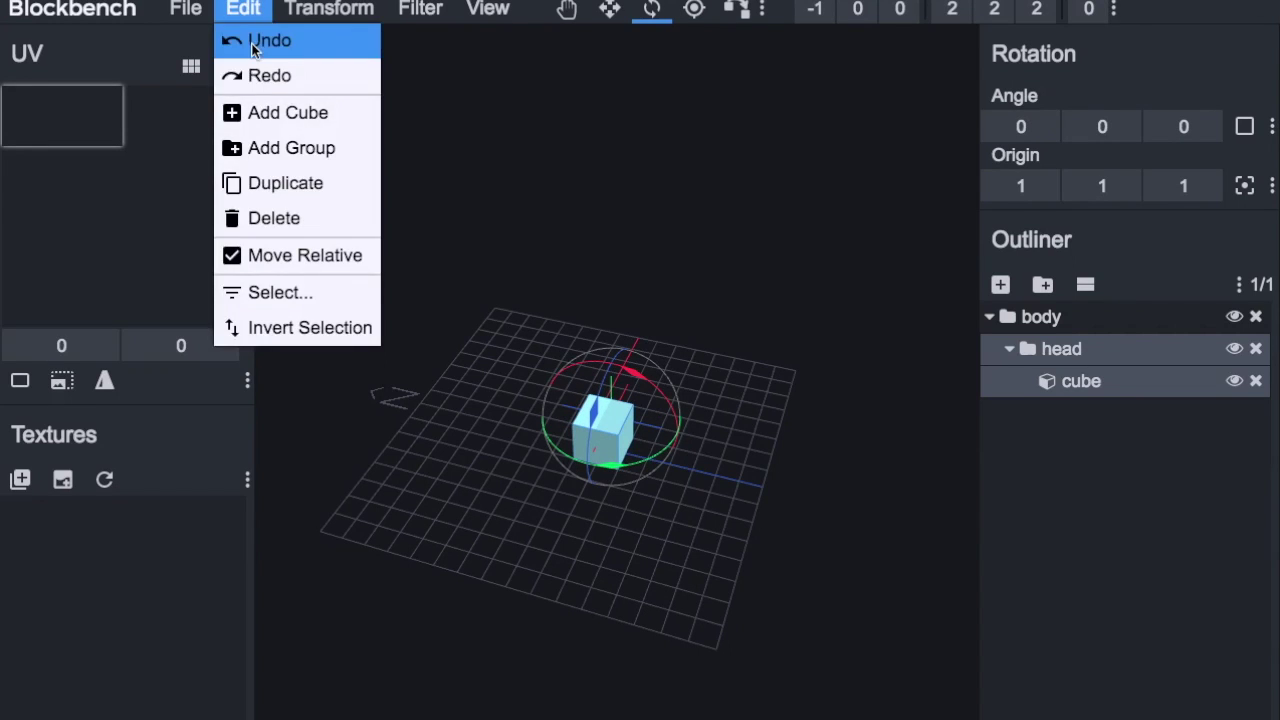
pyautogui.click(252, 45)
pyautogui.click(243, 10)
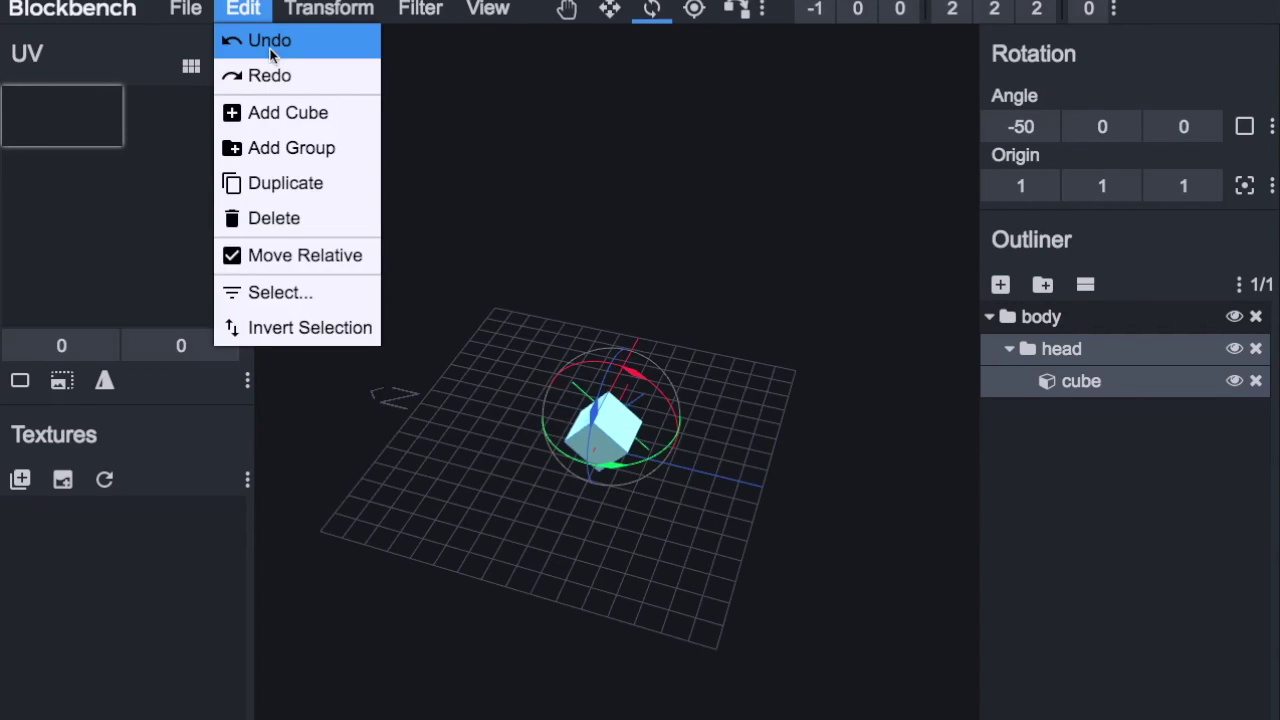
pyautogui.click(270, 45)
pyautogui.click(258, 12)
pyautogui.click(256, 40)
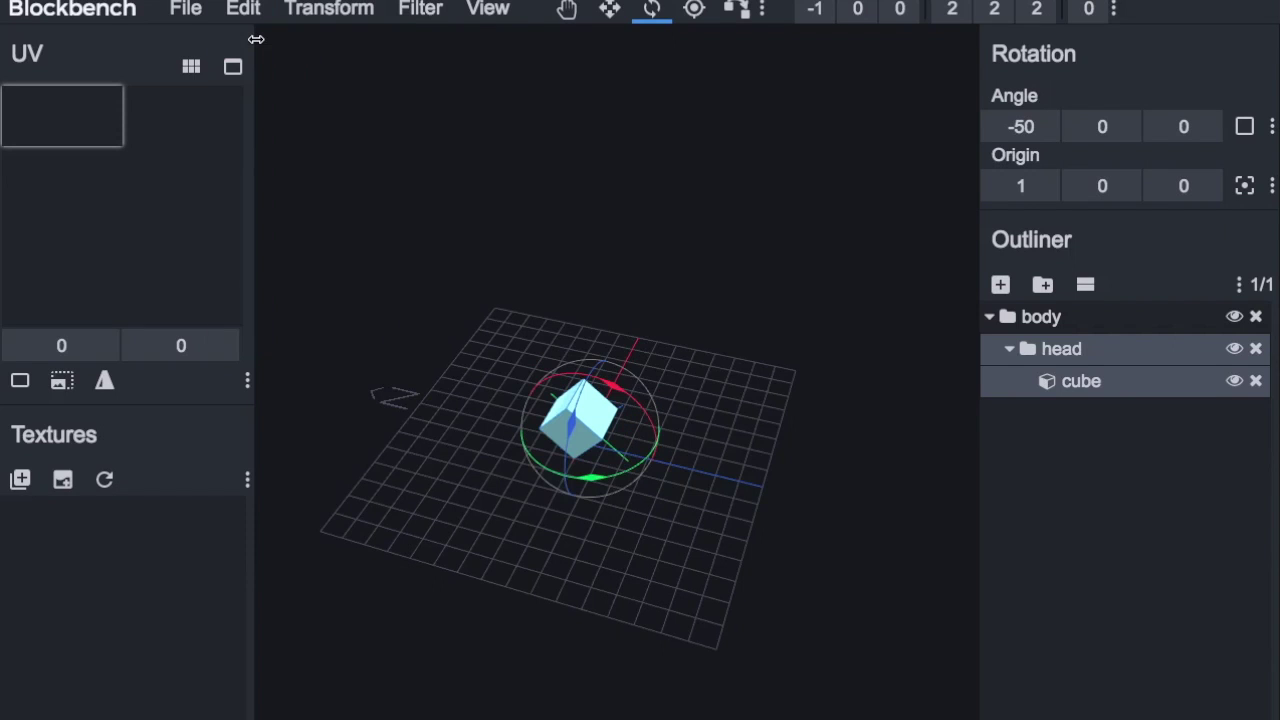
pyautogui.click(243, 10)
pyautogui.click(250, 44)
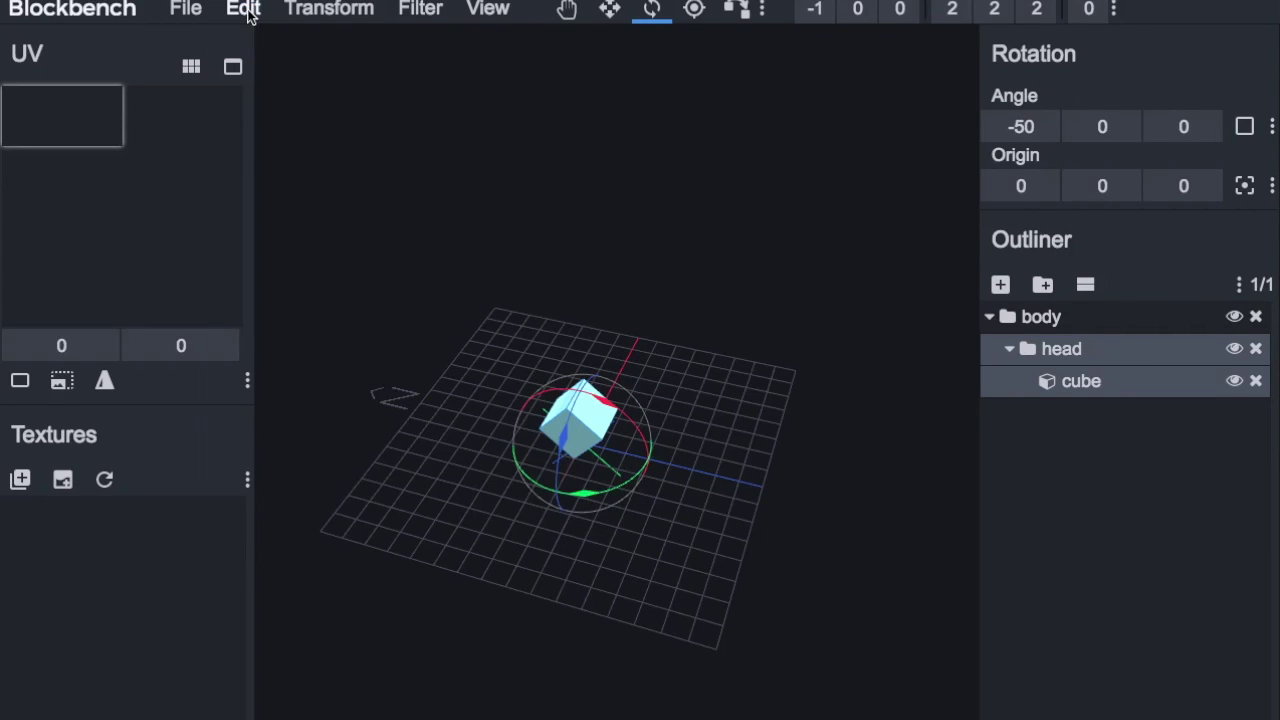
pyautogui.click(248, 12)
pyautogui.click(262, 45)
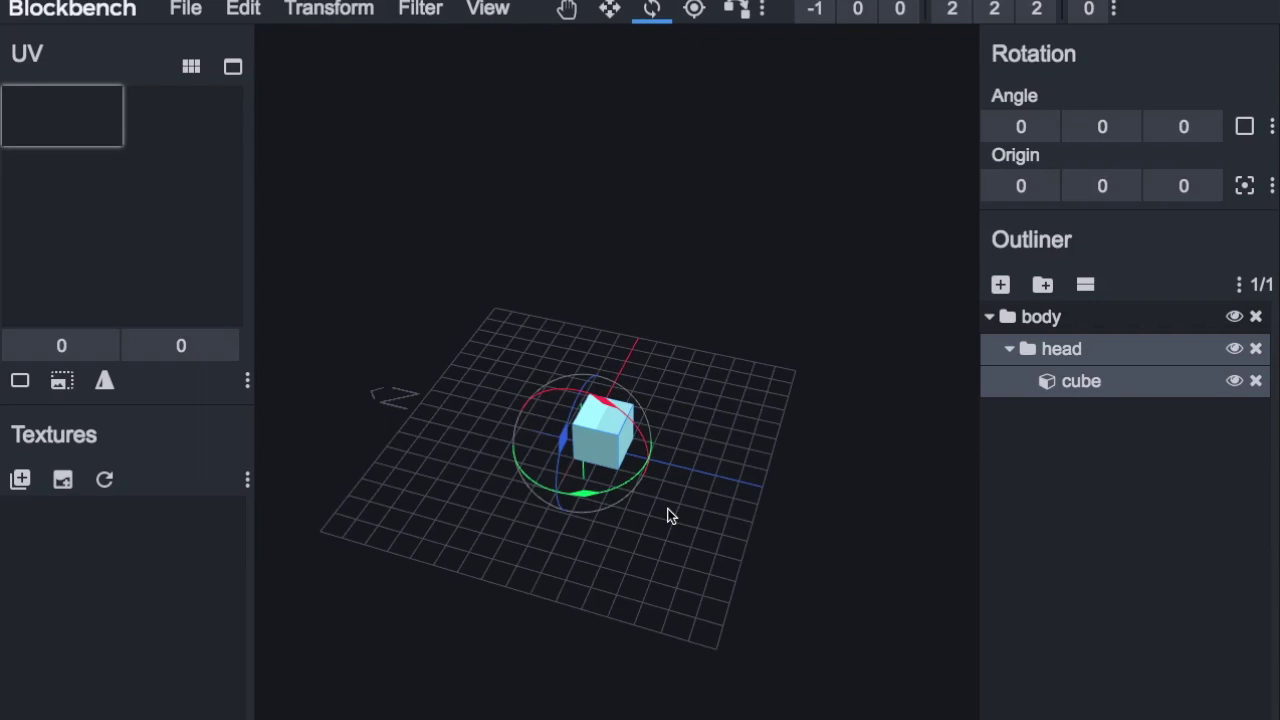
# Step: Select the head group and move its pivot point along Z to origin 0, 0, 1
pyautogui.click(1063, 495)
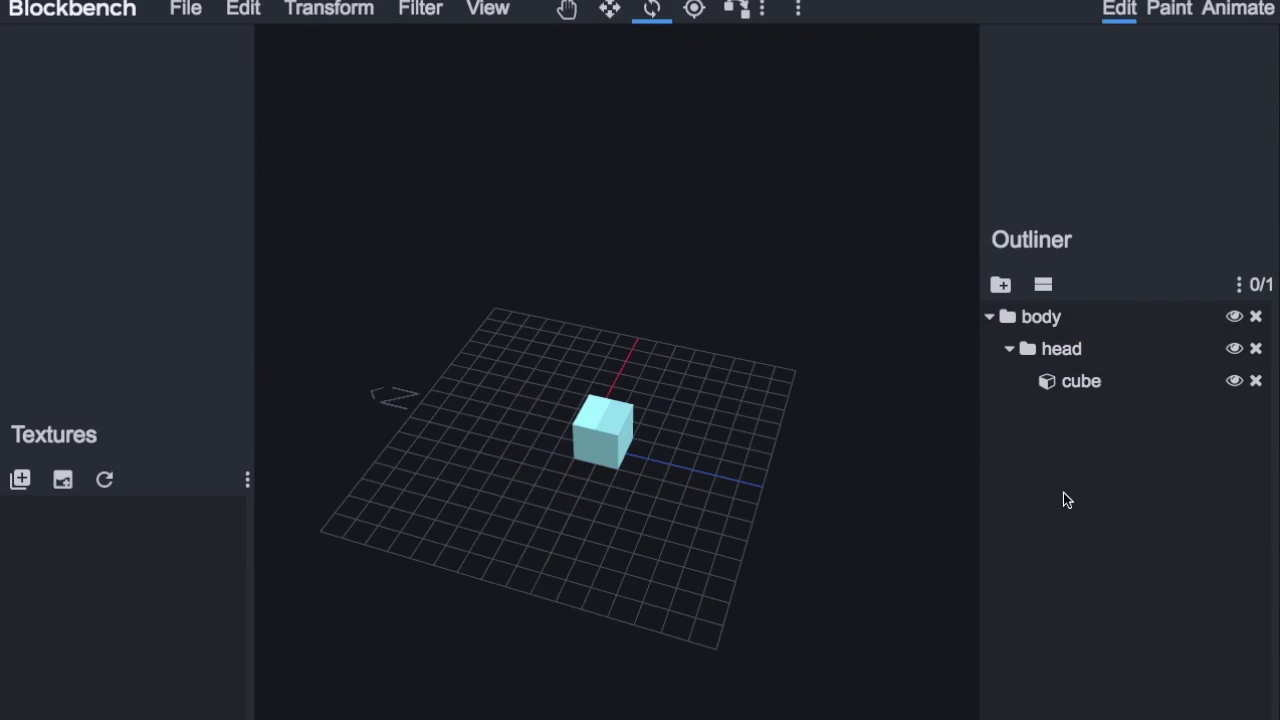
pyautogui.click(1062, 352)
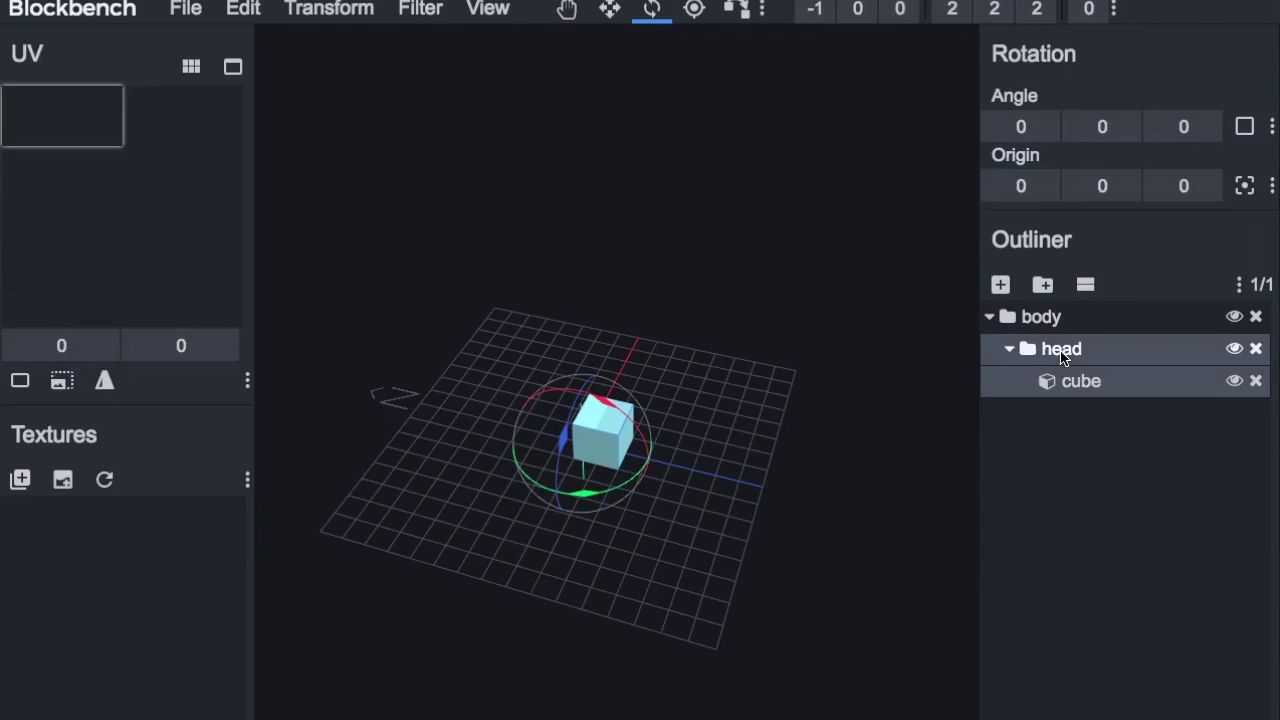
pyautogui.click(695, 10)
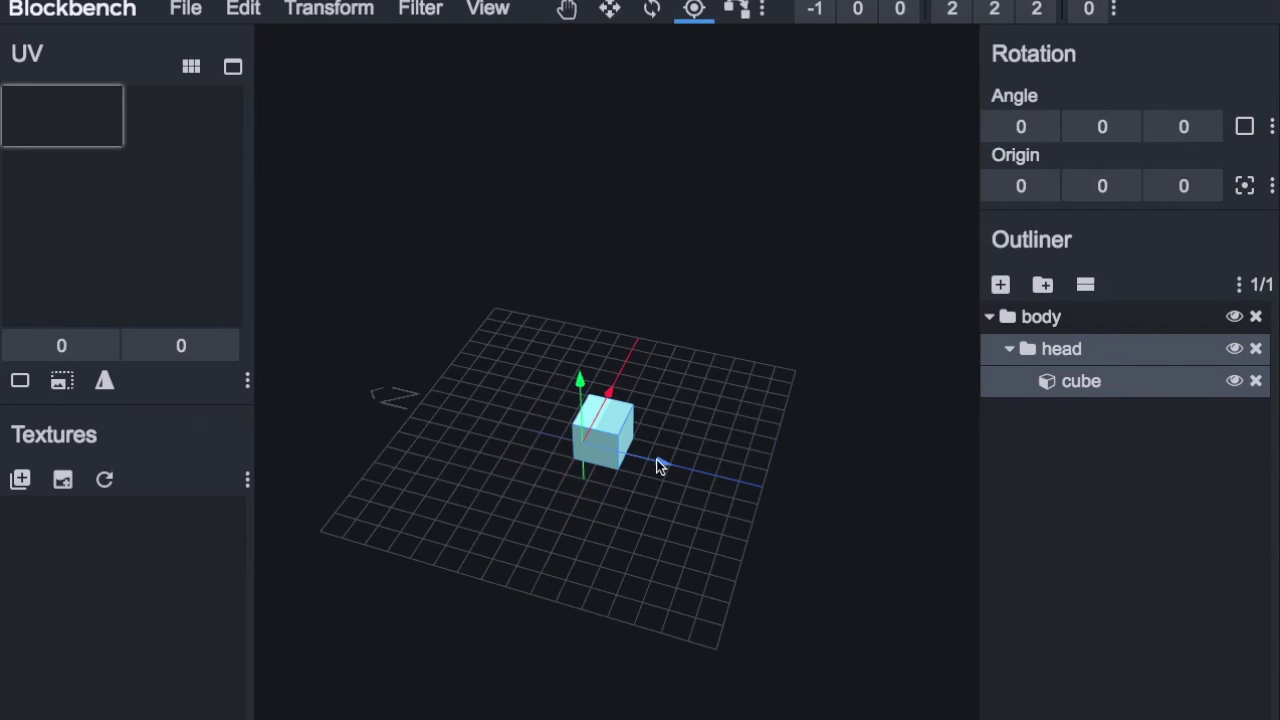
pyautogui.moveTo(658, 462); pyautogui.dragTo(684, 450)
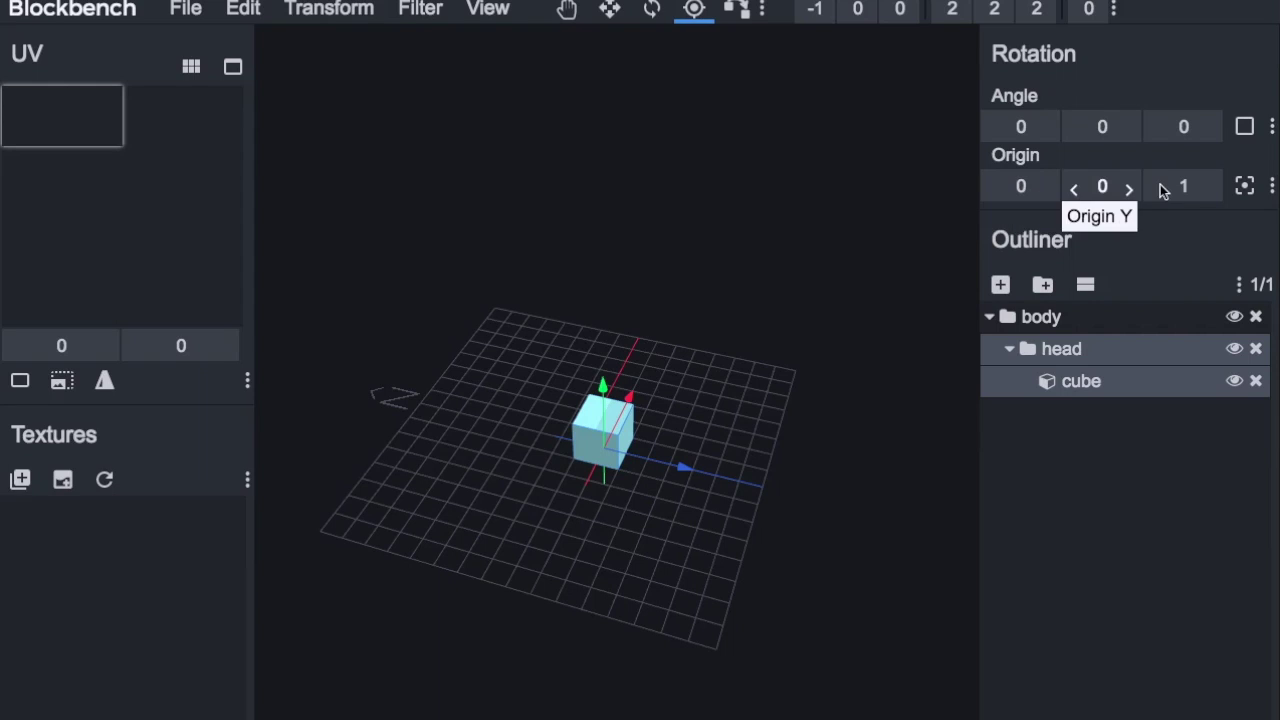
# Step: Move the cube with Vertex Snap in Move mode, snapping its upper front corner to the adjacent upper corner along the X axis
pyautogui.click(738, 10)
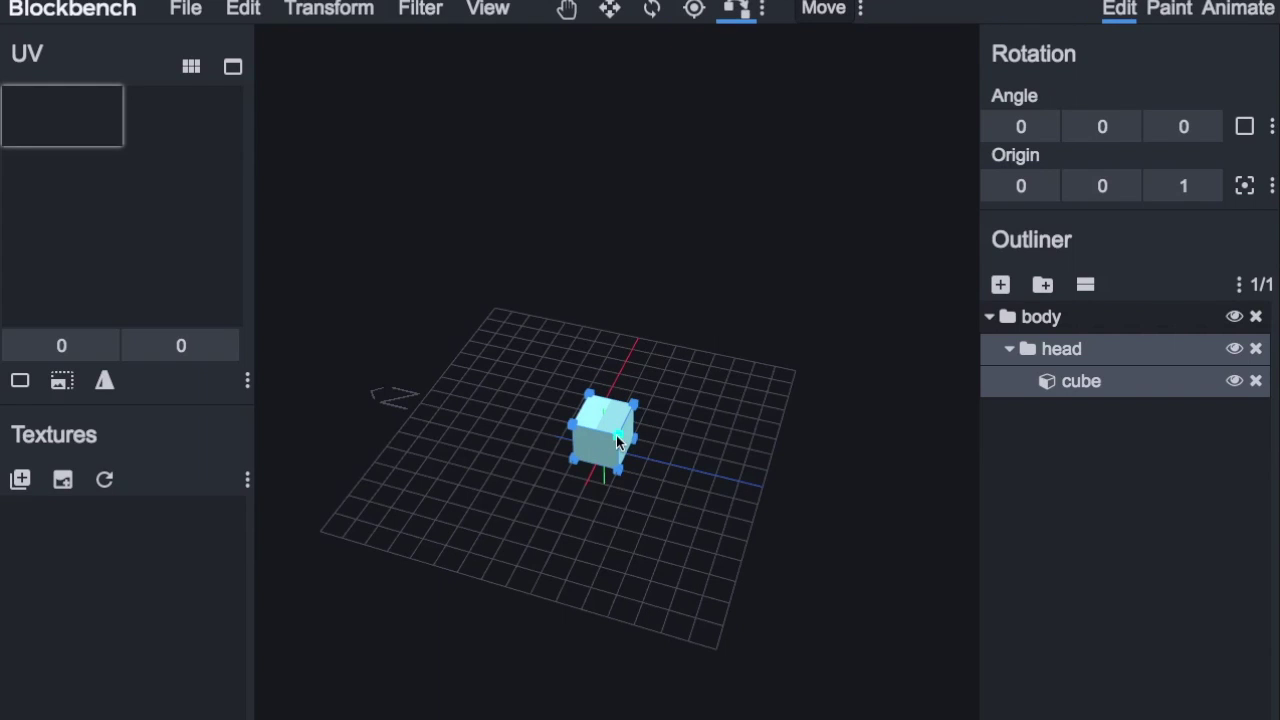
pyautogui.click(617, 440)
pyautogui.click(734, 18)
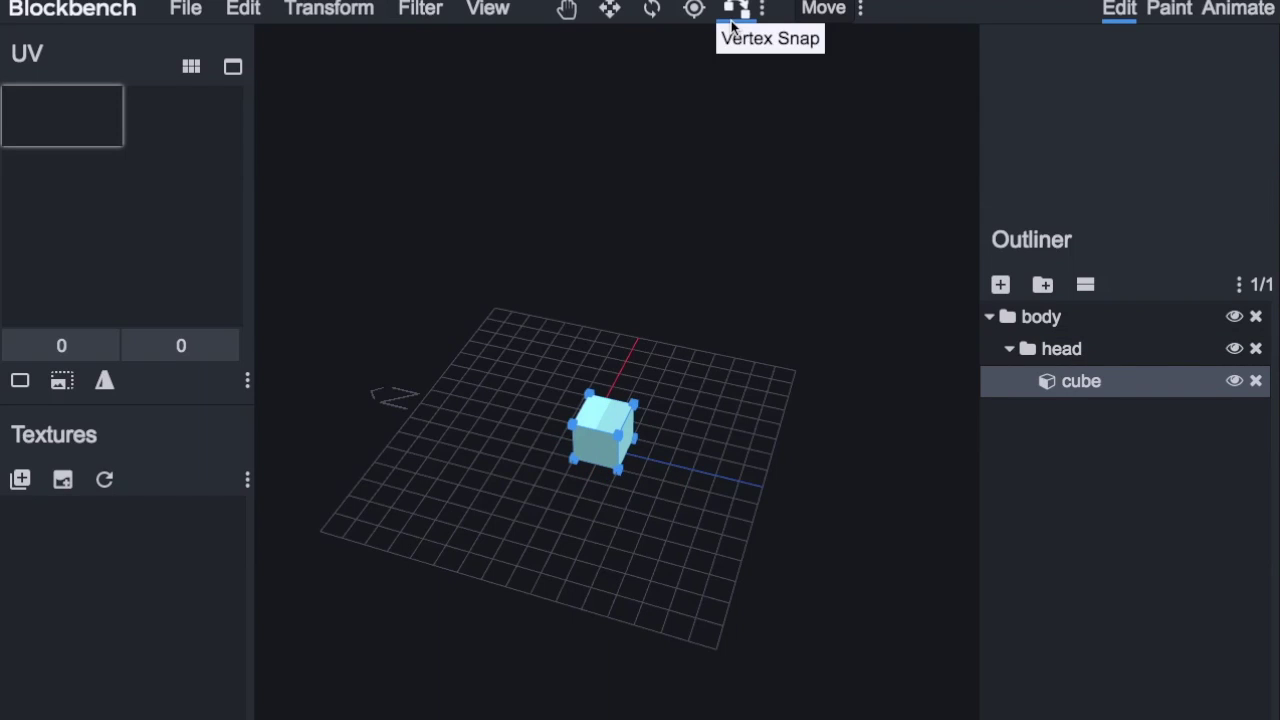
pyautogui.click(836, 10)
pyautogui.click(836, 10)
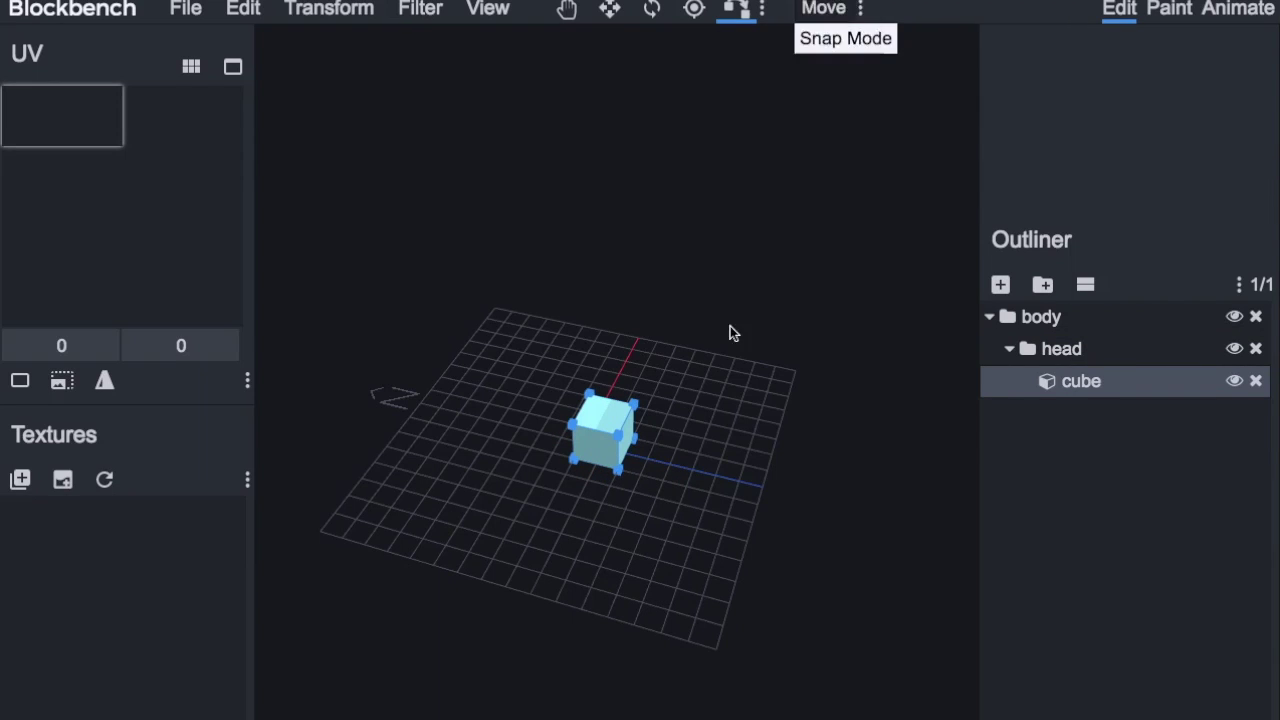
pyautogui.click(646, 411)
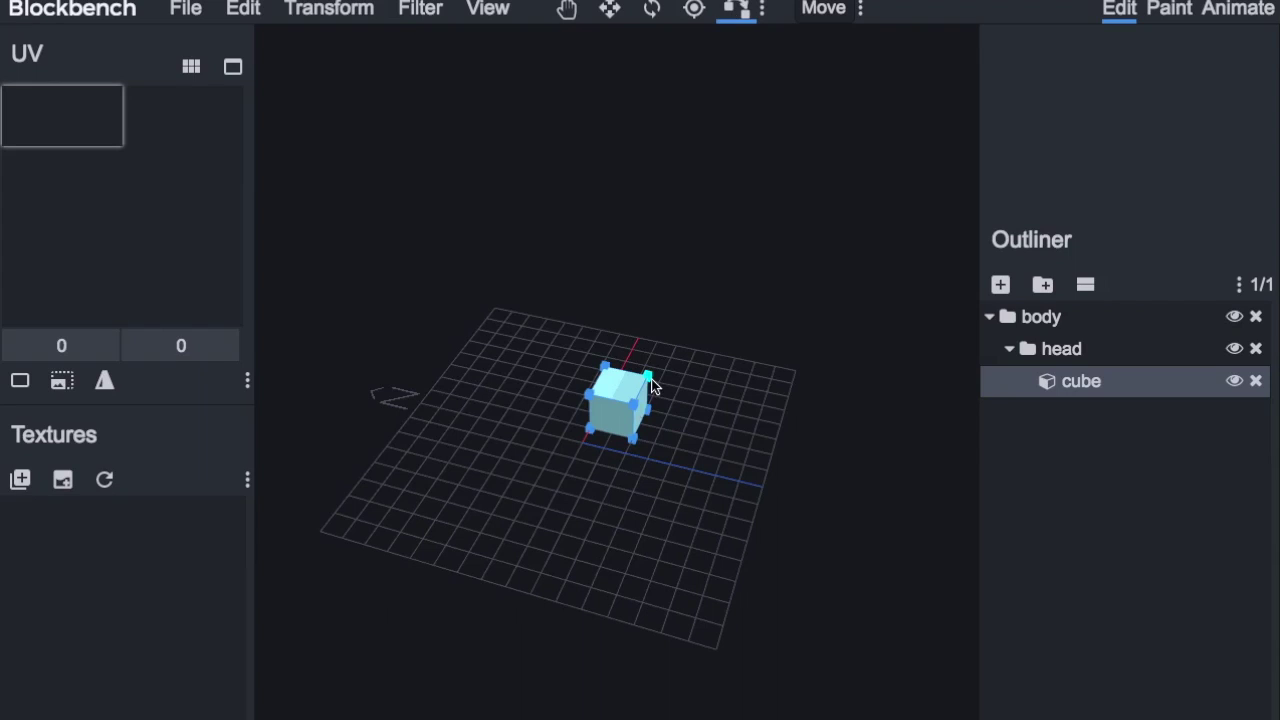
pyautogui.click(634, 408)
pyautogui.click(595, 392)
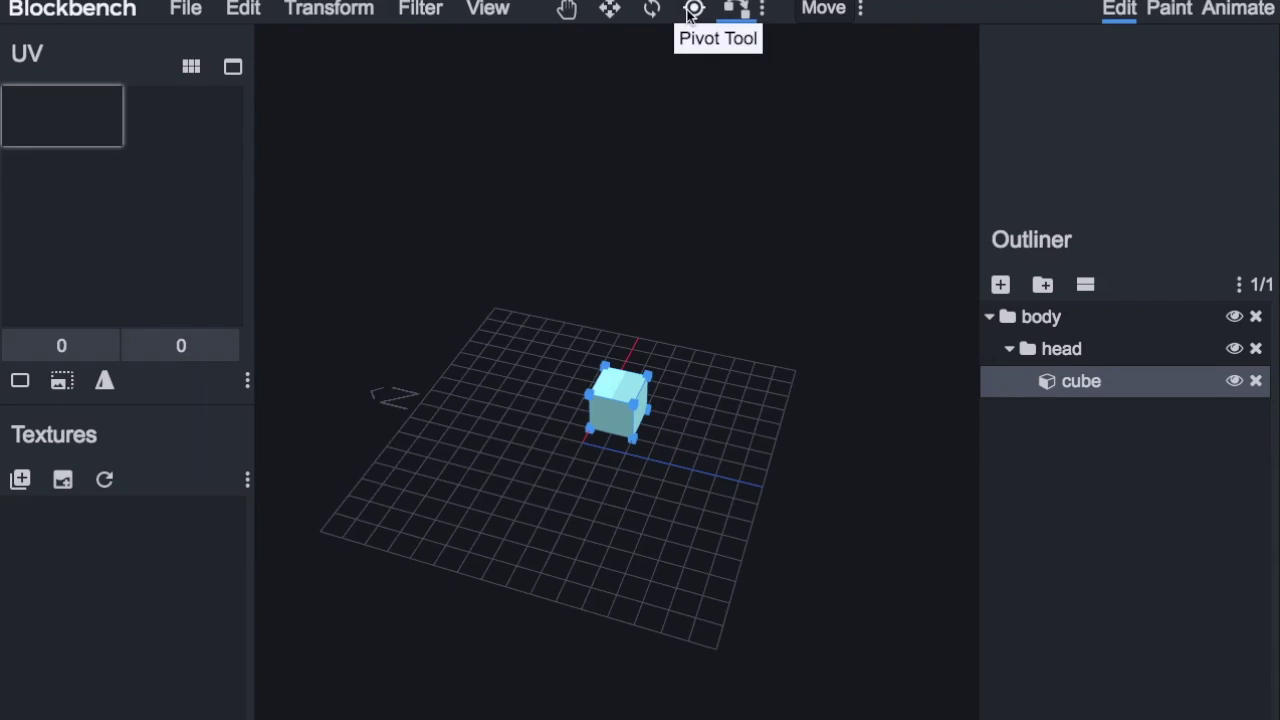
# Step: Move the cube freehand along X and Z with the Move tool to position -1, 0, -1
pyautogui.click(607, 12)
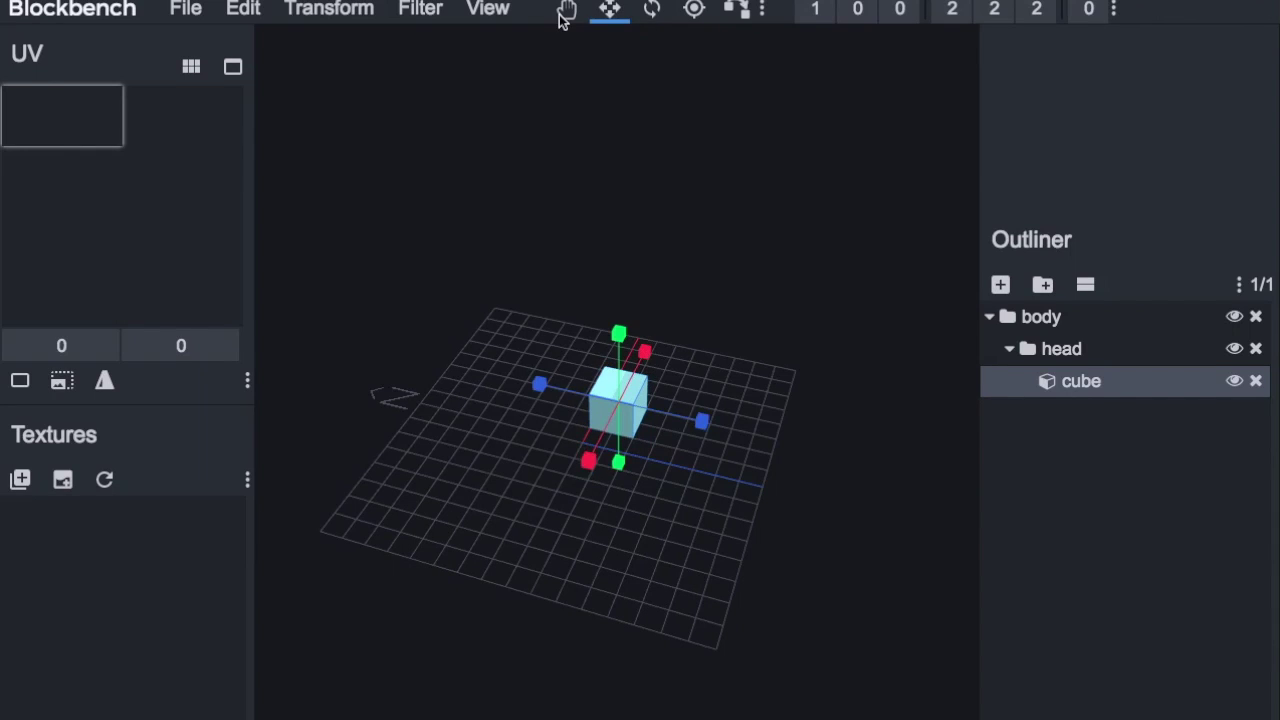
pyautogui.press('v')
pyautogui.moveTo(608, 455); pyautogui.dragTo(659, 449)
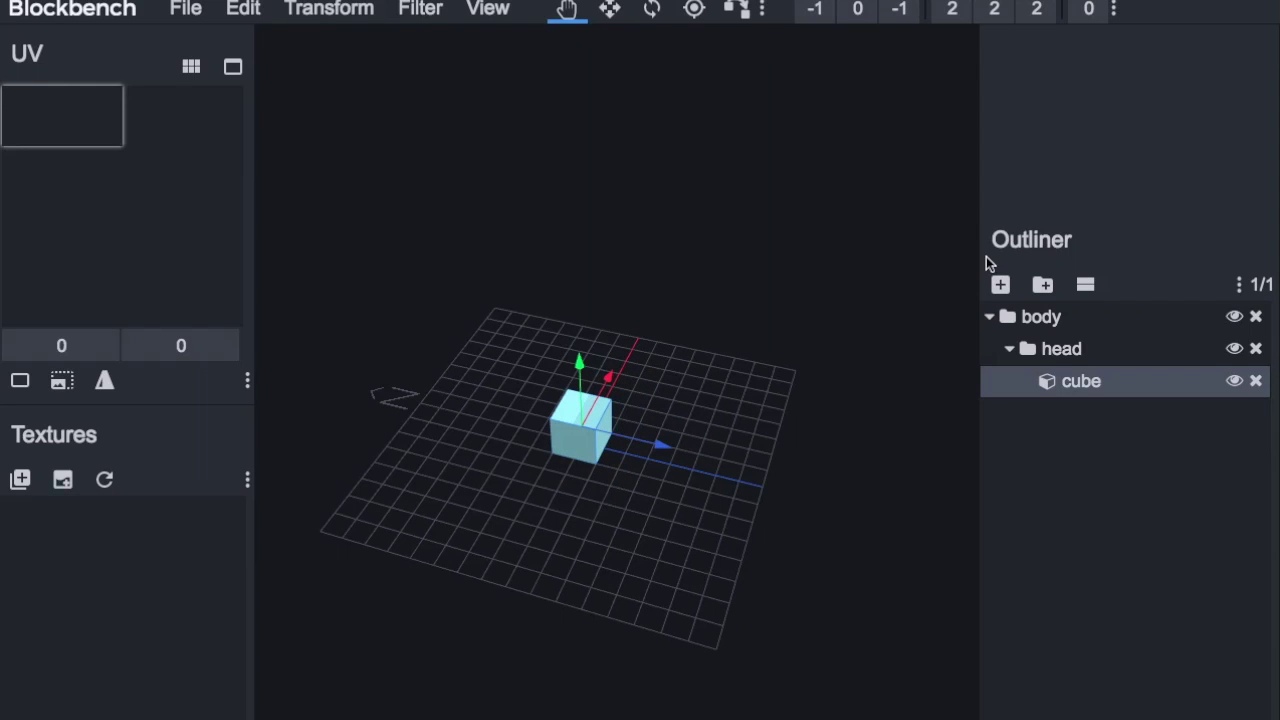
# Step: Move the cube's pivot point freehand from the grid origin up to the middle of the cube with the Pivot Tool
pyautogui.click(693, 10)
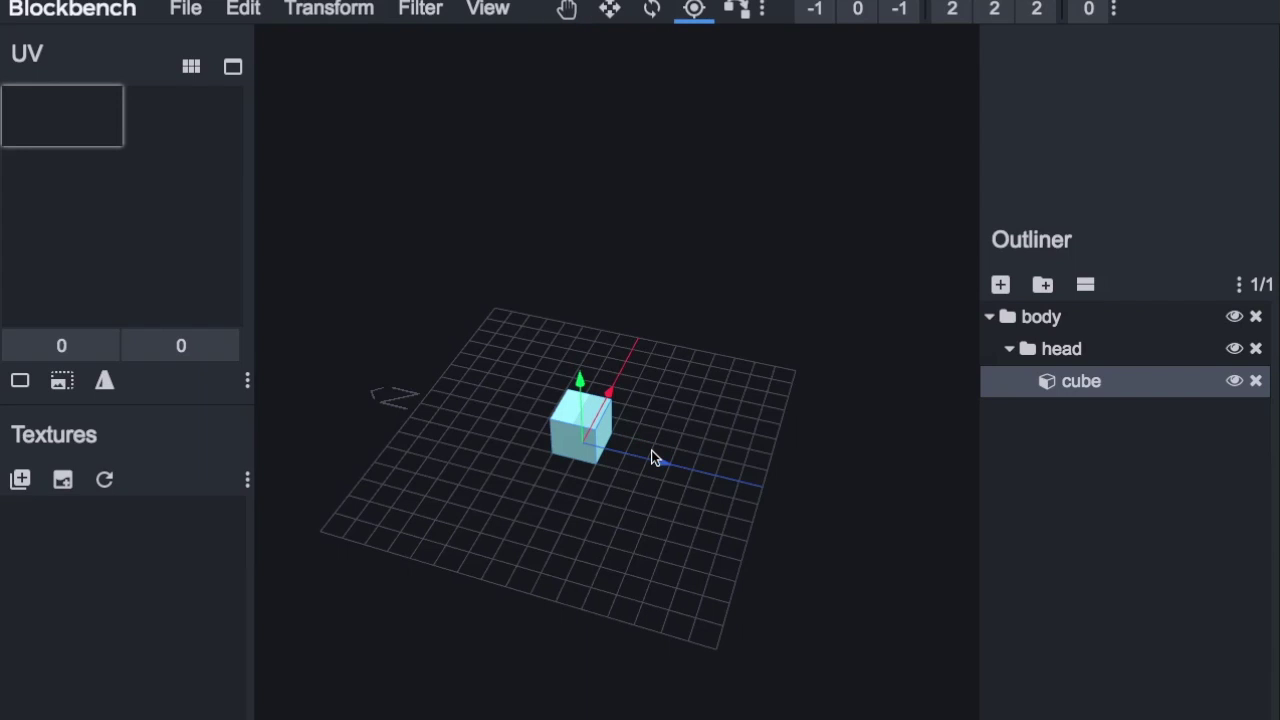
pyautogui.moveTo(651, 454); pyautogui.dragTo(677, 466)
pyautogui.moveTo(601, 375); pyautogui.dragTo(600, 365)
pyautogui.moveTo(677, 457); pyautogui.dragTo(709, 481)
# Step: Examine the commands offered for customizing the Textures toolbar, leaving the toolbar as it is
pyautogui.click(1114, 9)
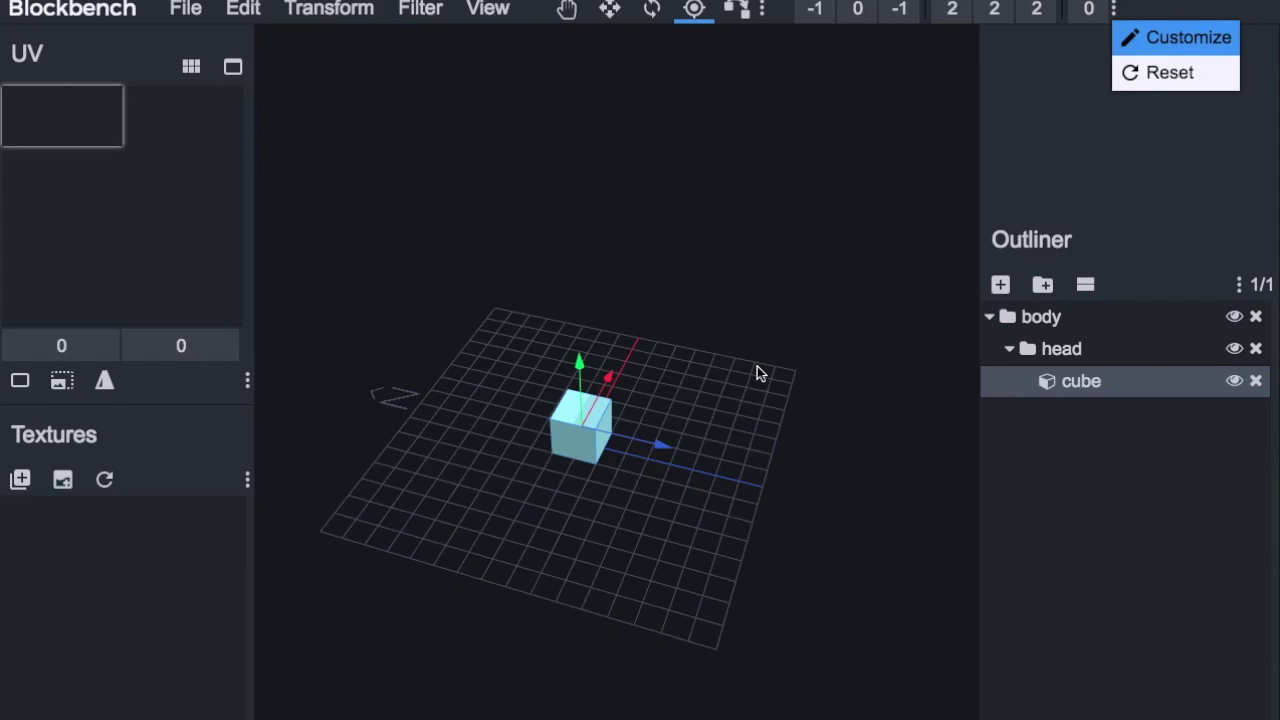
pyautogui.click(248, 382)
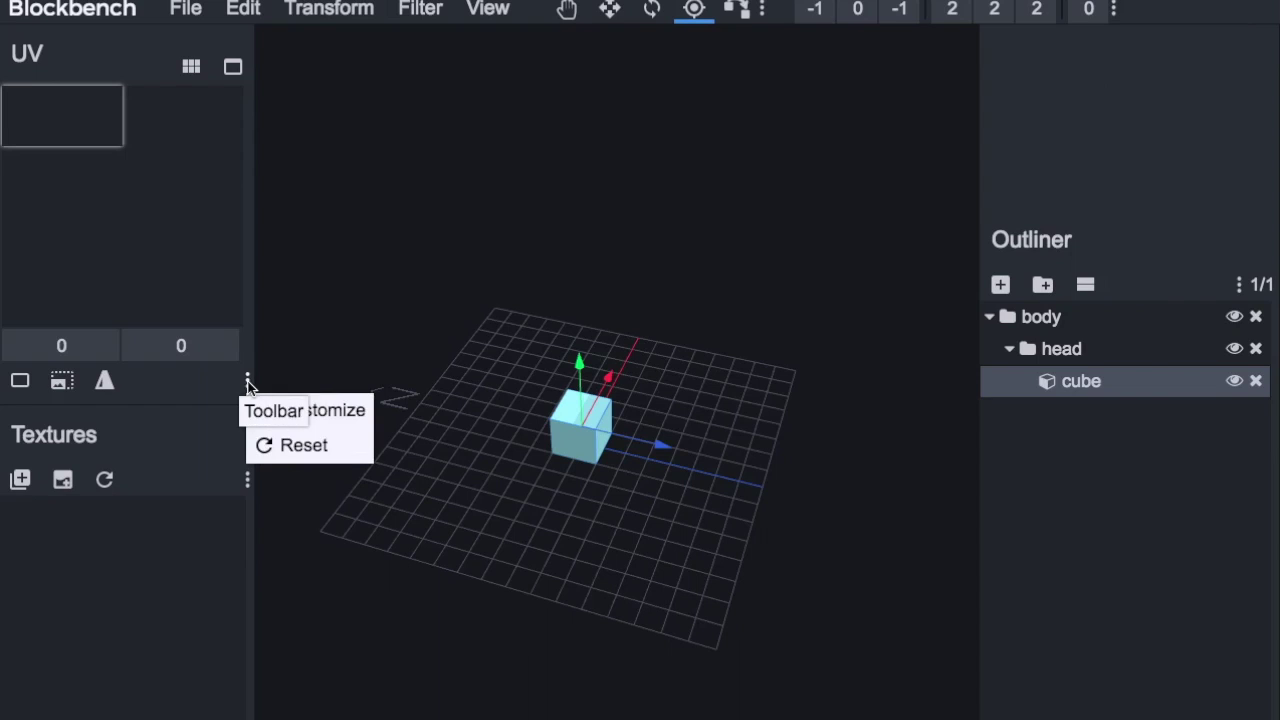
pyautogui.click(248, 481)
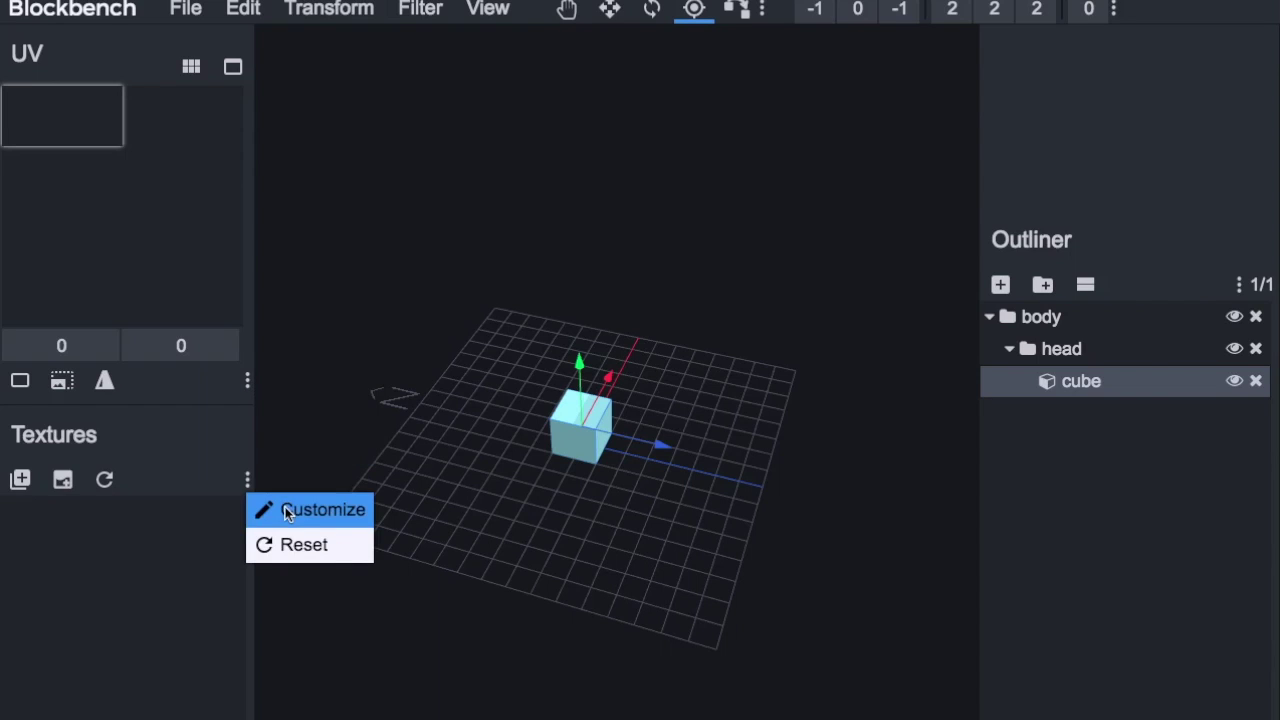
pyautogui.click(290, 509)
pyautogui.scroll(-1, 616, 344)
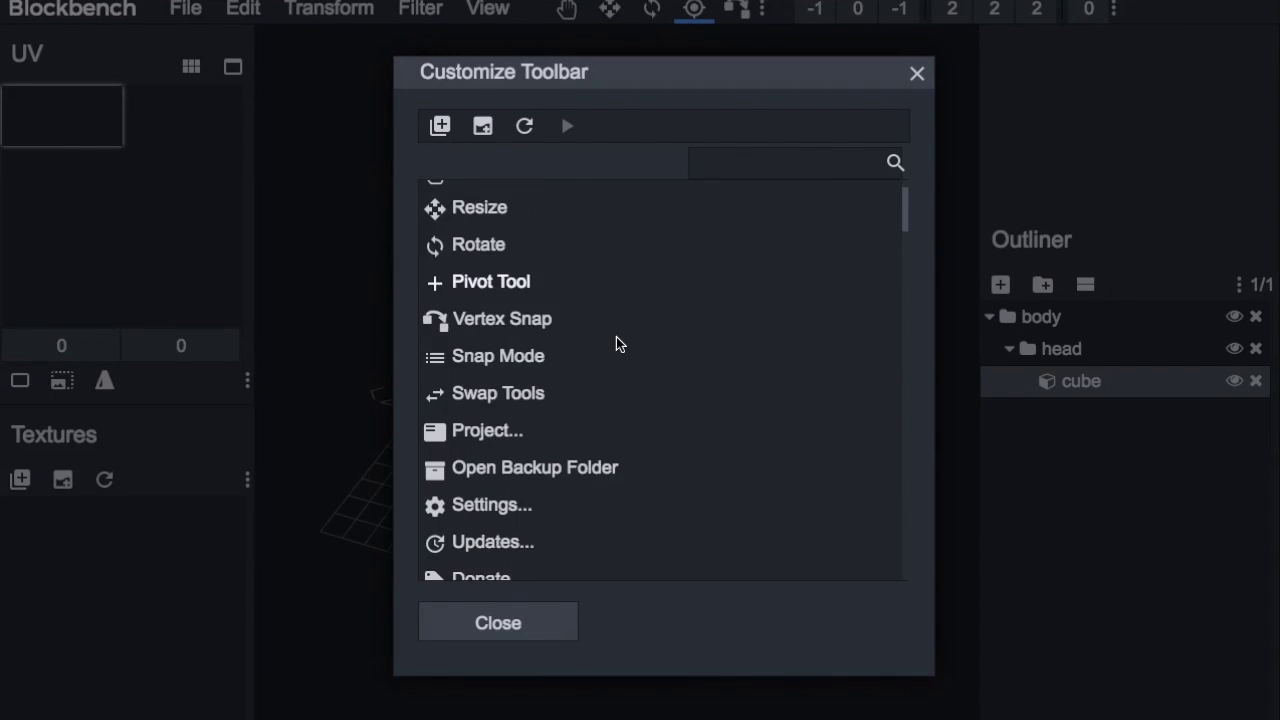
pyautogui.scroll(-5, 616, 344)
pyautogui.scroll(-6, 616, 344)
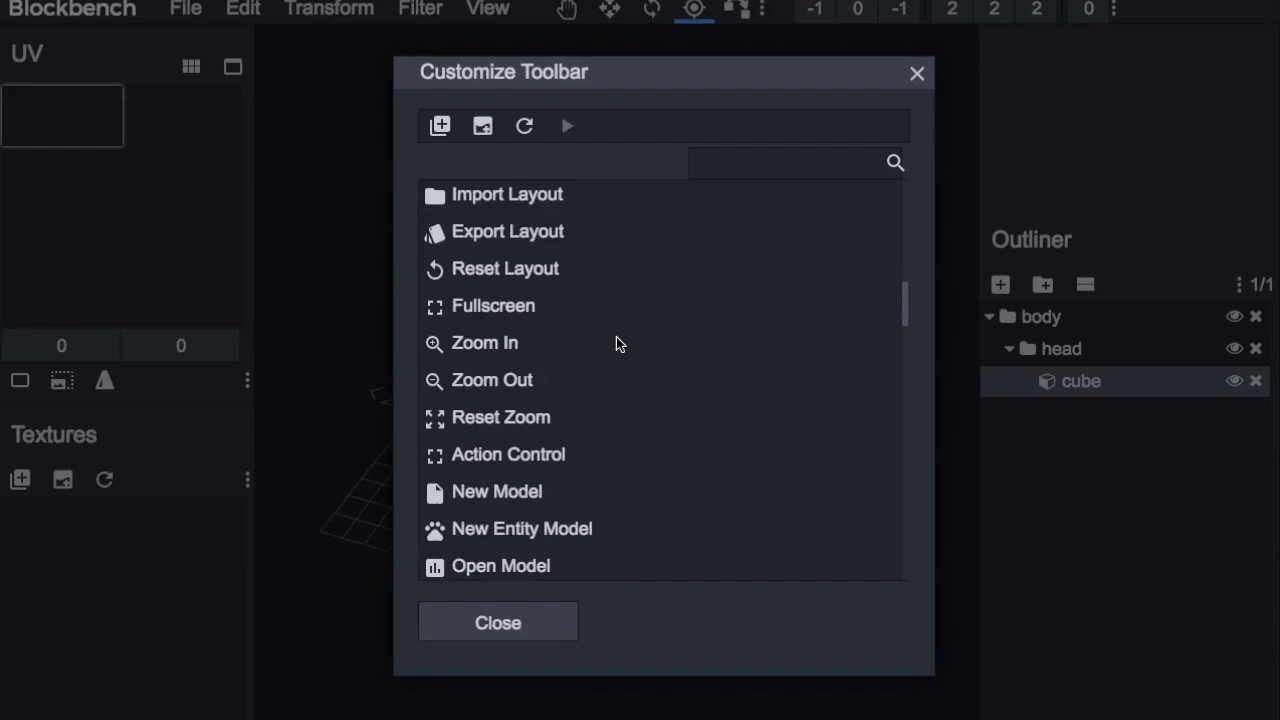
pyautogui.scroll(-6, 616, 344)
pyautogui.scroll(-6, 616, 343)
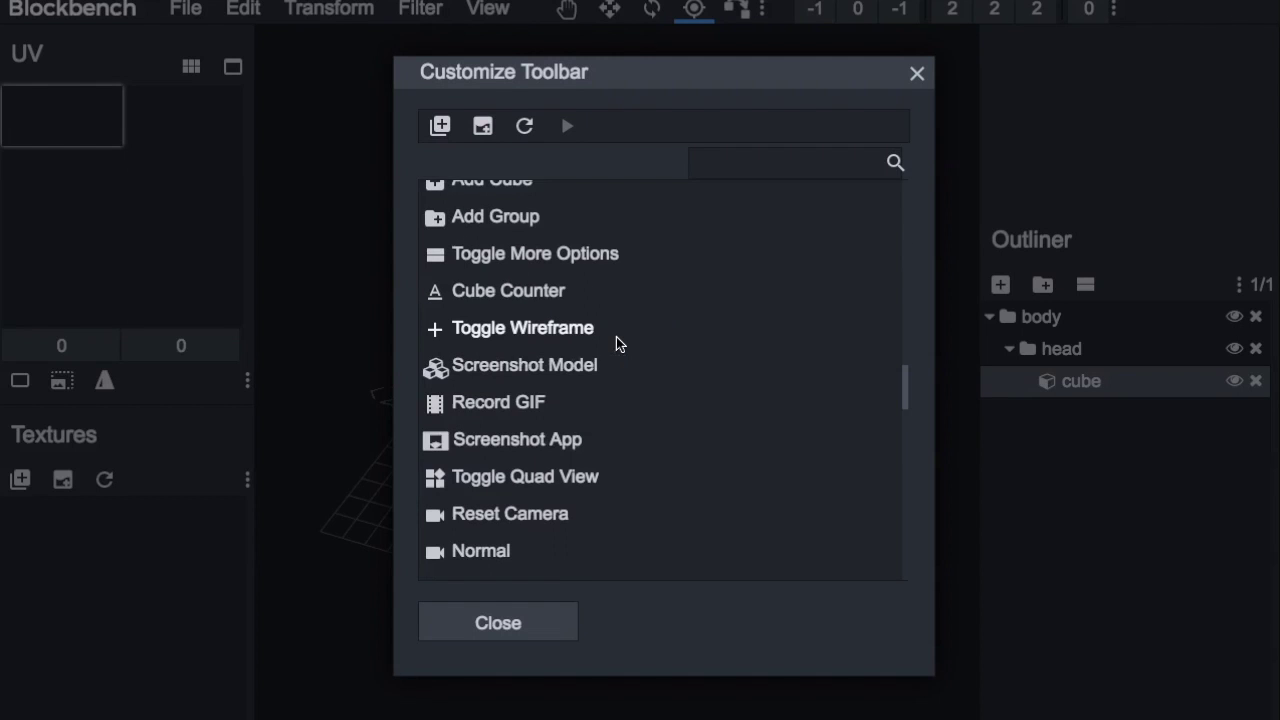
pyautogui.scroll(-5, 616, 343)
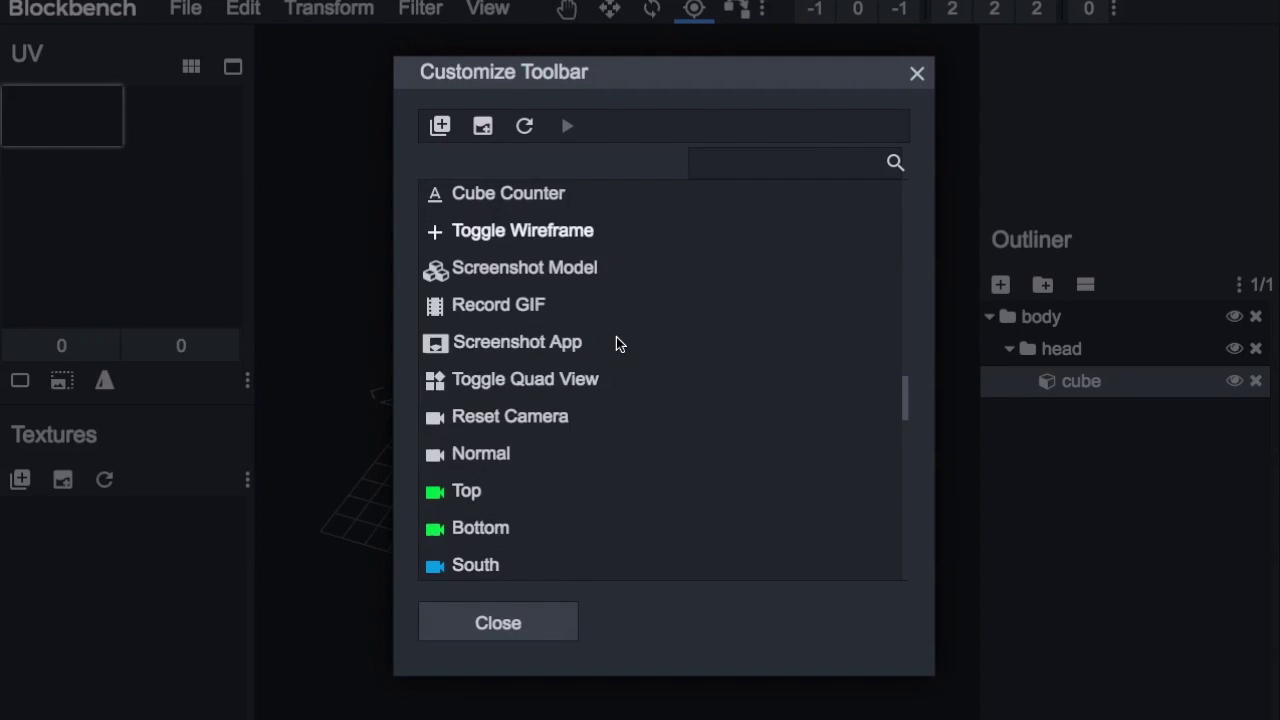
pyautogui.scroll(-6, 616, 343)
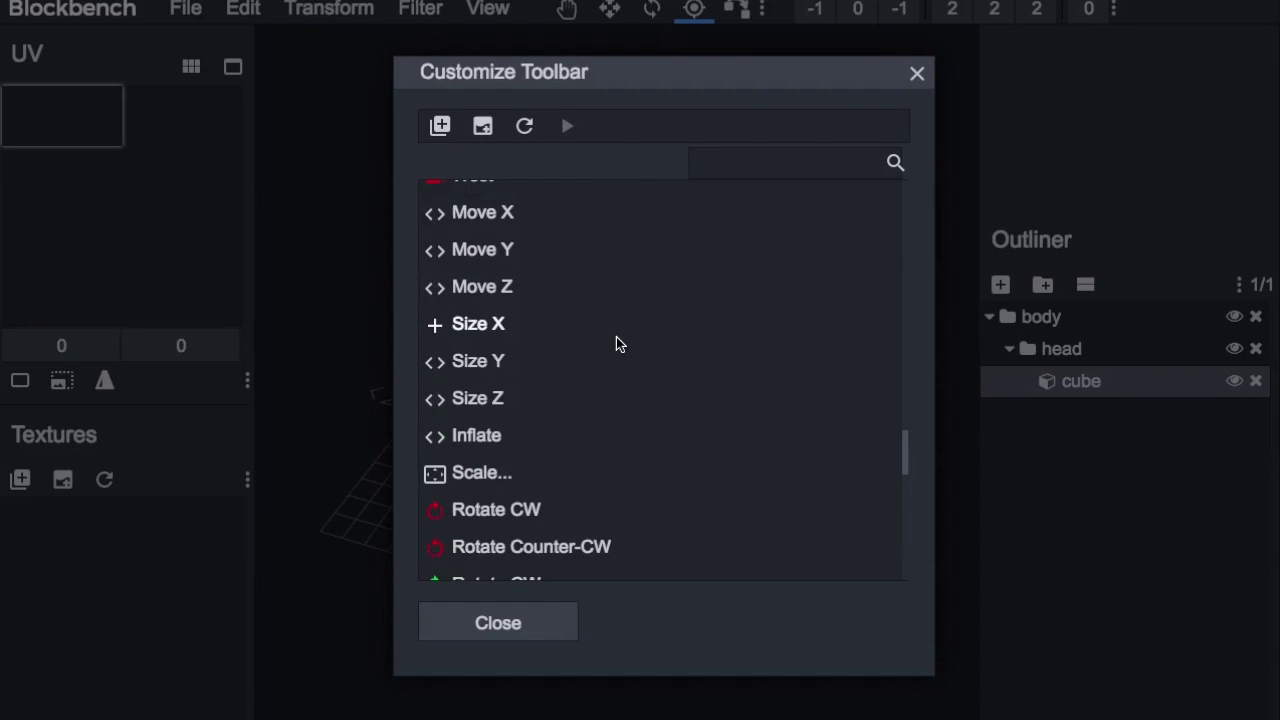
pyautogui.scroll(-10, 616, 340)
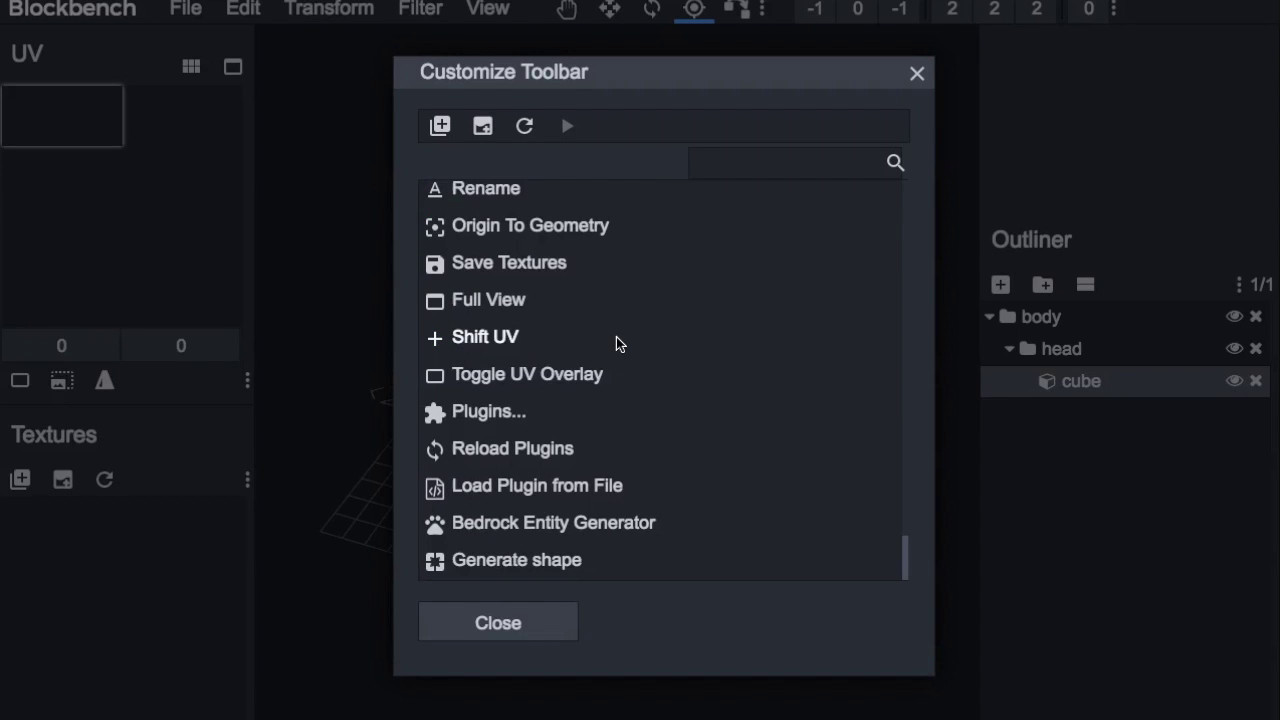
pyautogui.click(522, 626)
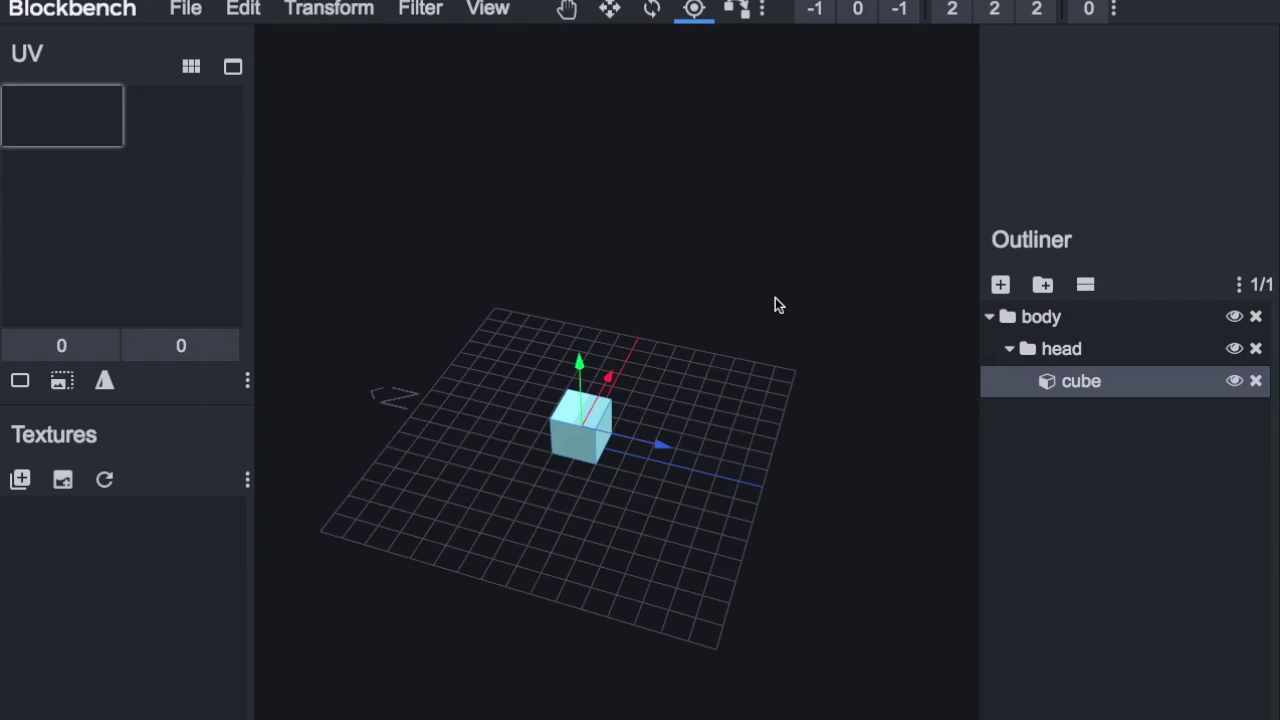
pyautogui.click(486, 12)
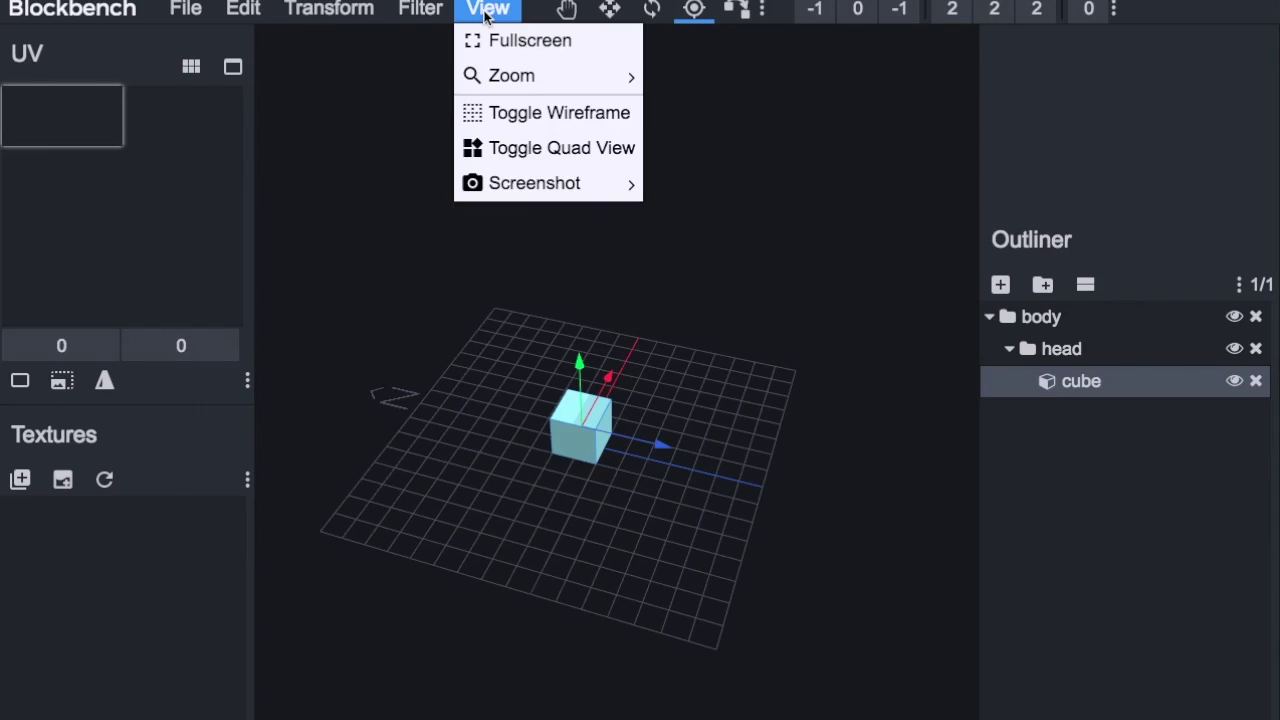
pyautogui.moveTo(519, 184)
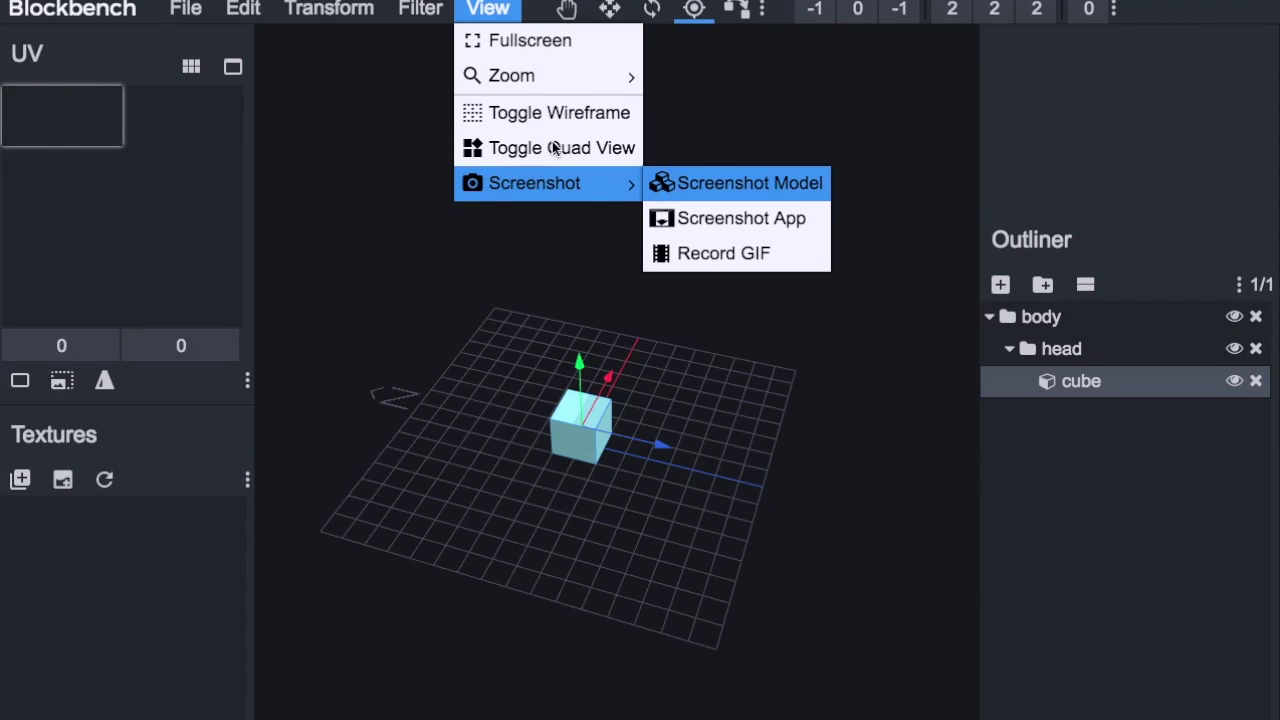
# Step: Open the plugin manager and look through the installed plugins
pyautogui.click(424, 10)
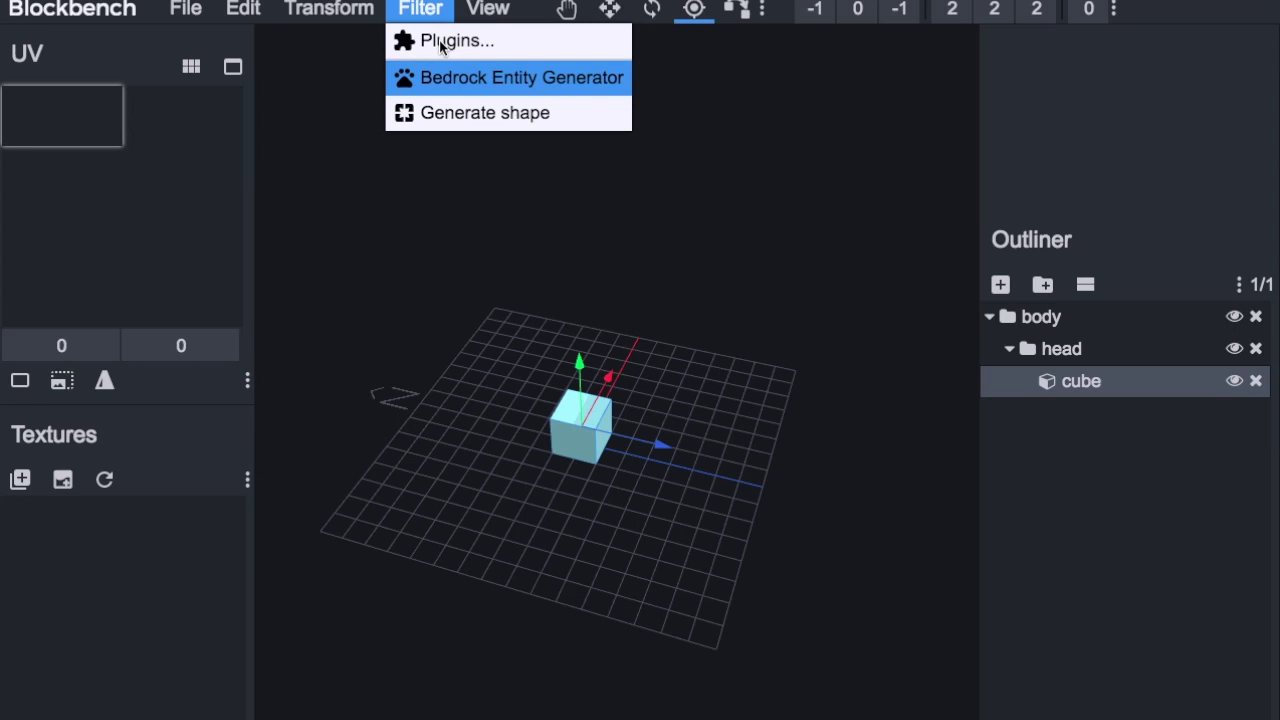
pyautogui.click(441, 44)
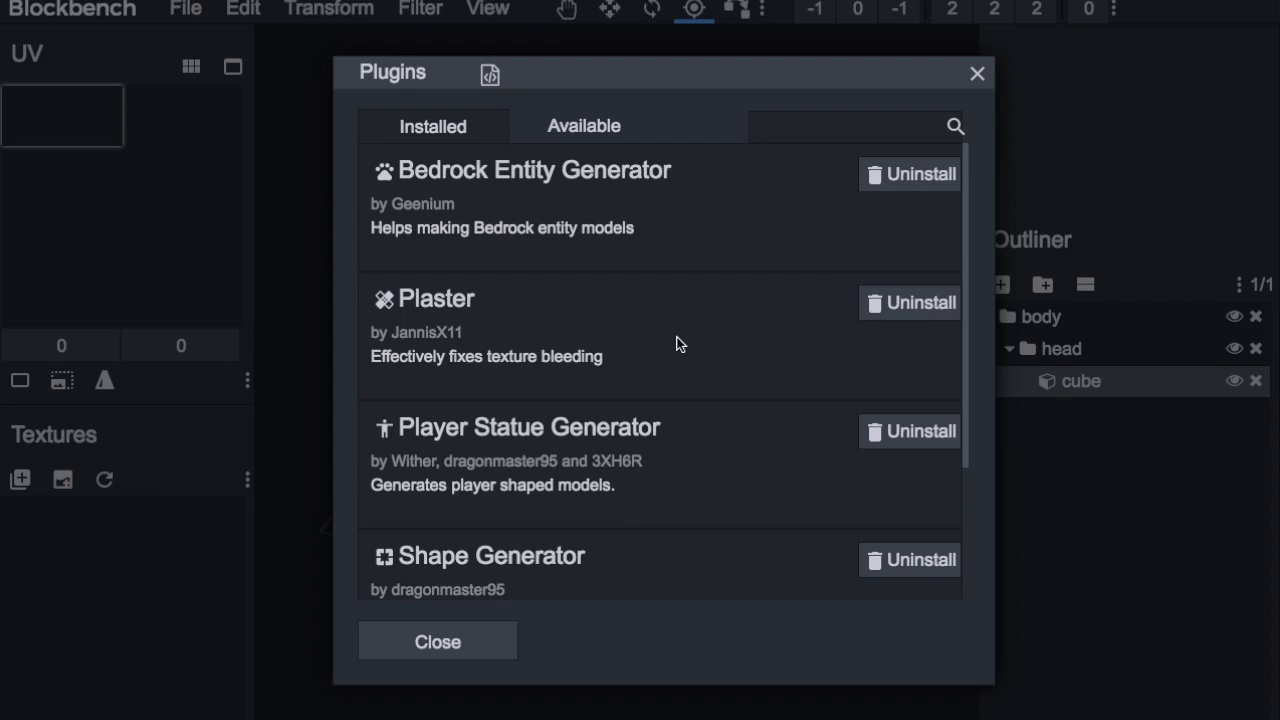
pyautogui.scroll(-2, 677, 344)
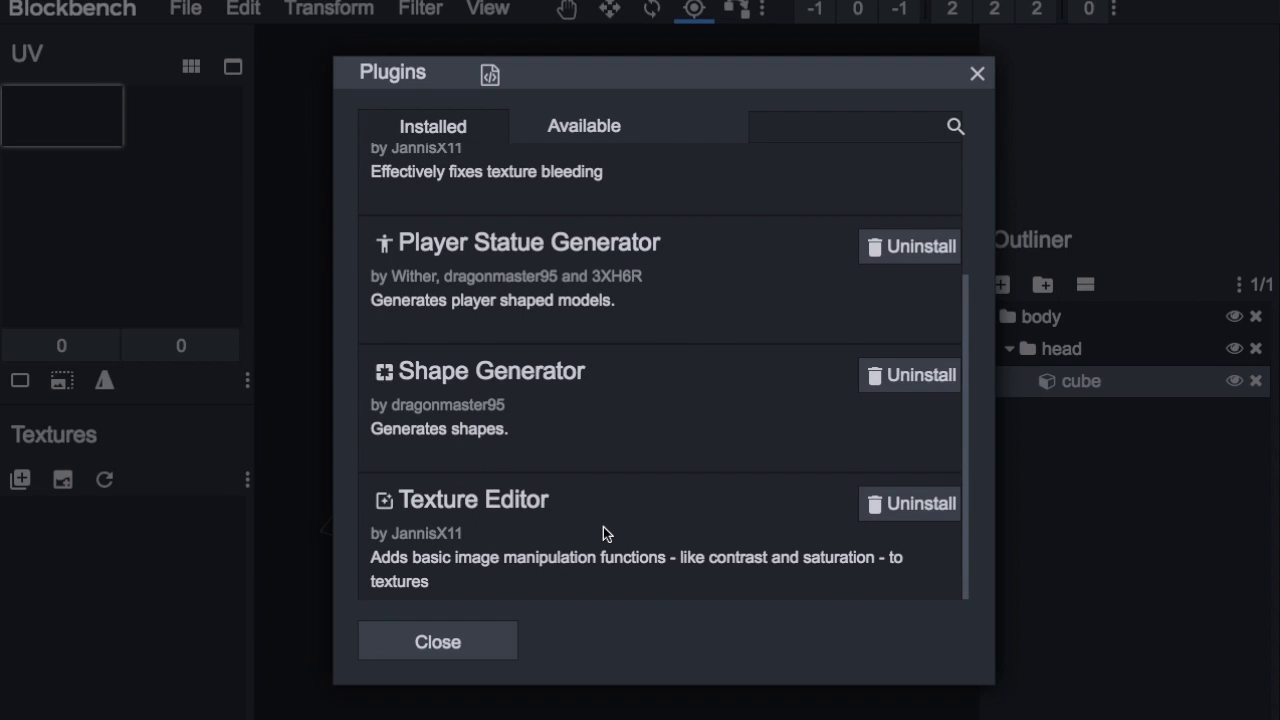
pyautogui.scroll(2, 673, 445)
pyautogui.scroll(1, 673, 445)
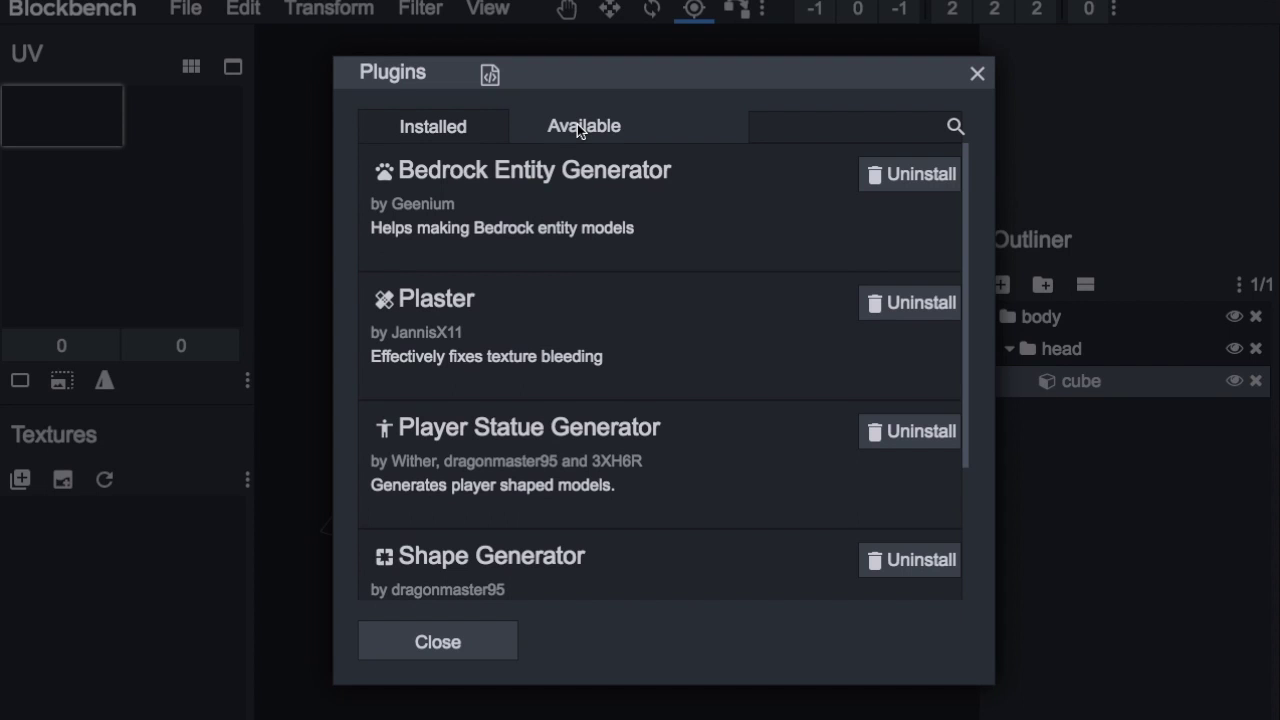
# Step: Look through the plugins available for installation and read their descriptions
pyautogui.click(583, 127)
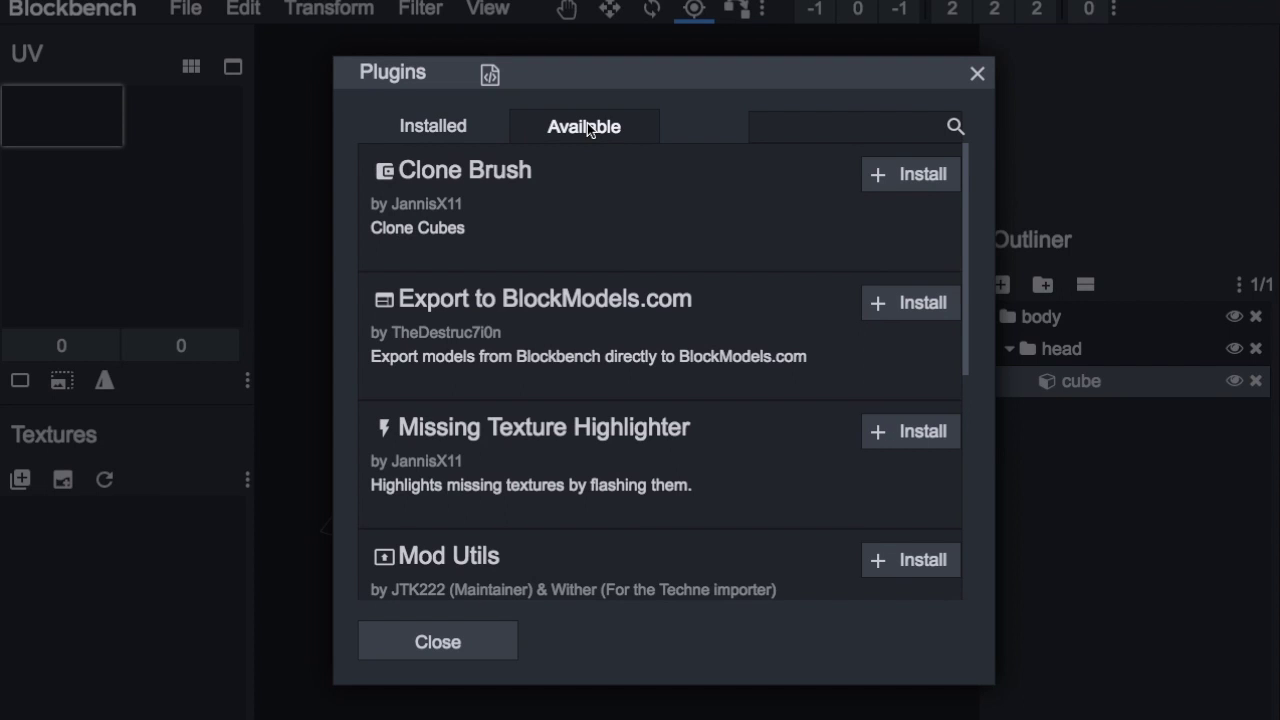
pyautogui.scroll(-1, 669, 342)
pyautogui.scroll(-3, 669, 342)
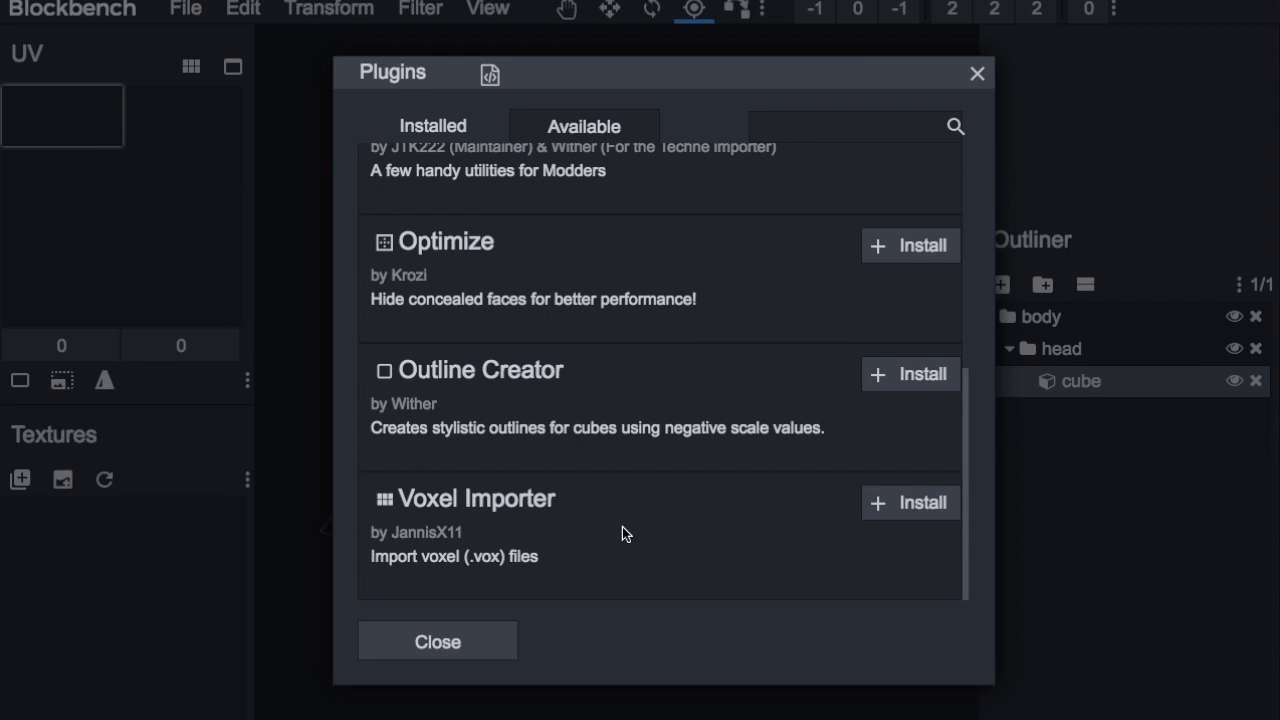
pyautogui.scroll(1, 622, 527)
pyautogui.scroll(2, 616, 539)
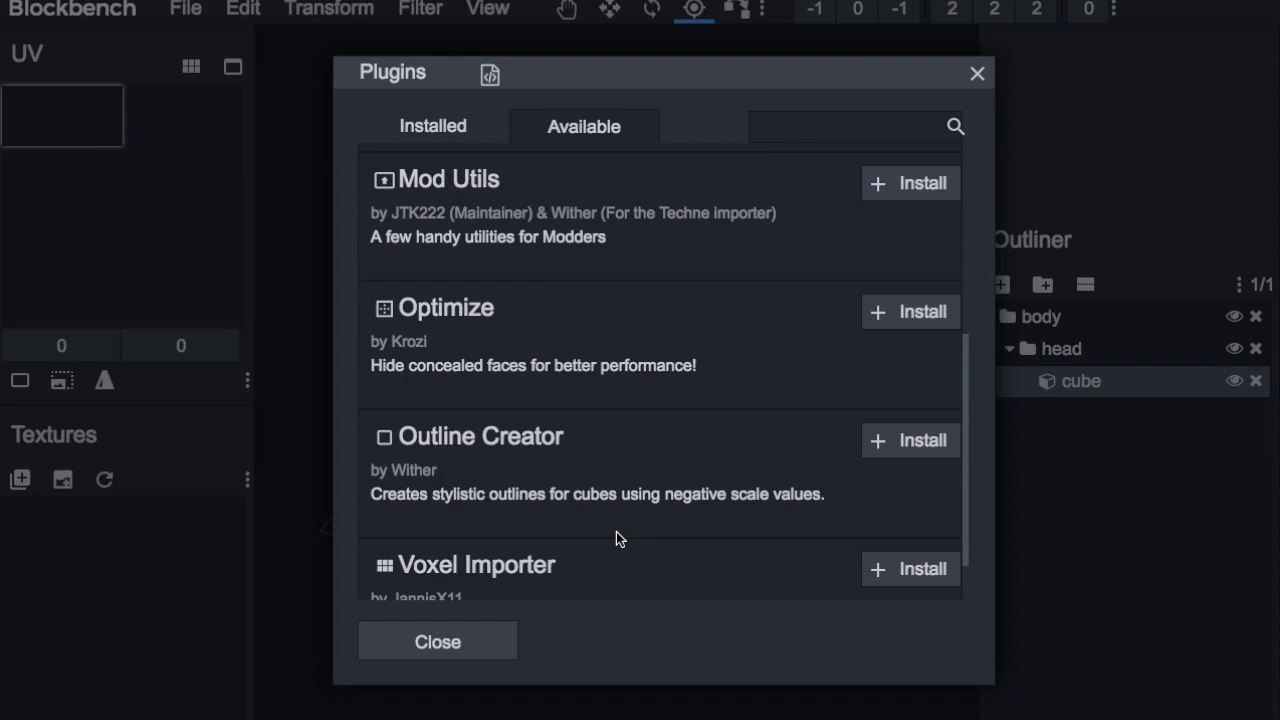
pyautogui.scroll(3, 616, 539)
pyautogui.scroll(2, 616, 538)
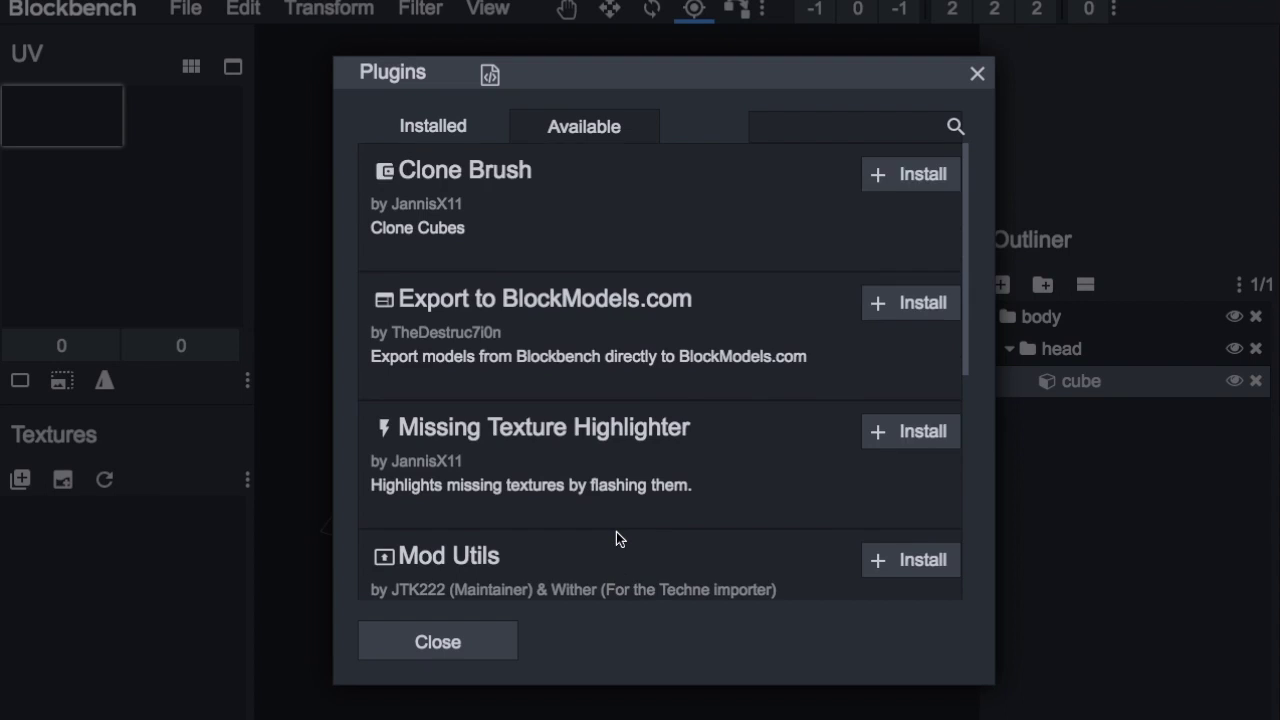
pyautogui.scroll(-2, 616, 539)
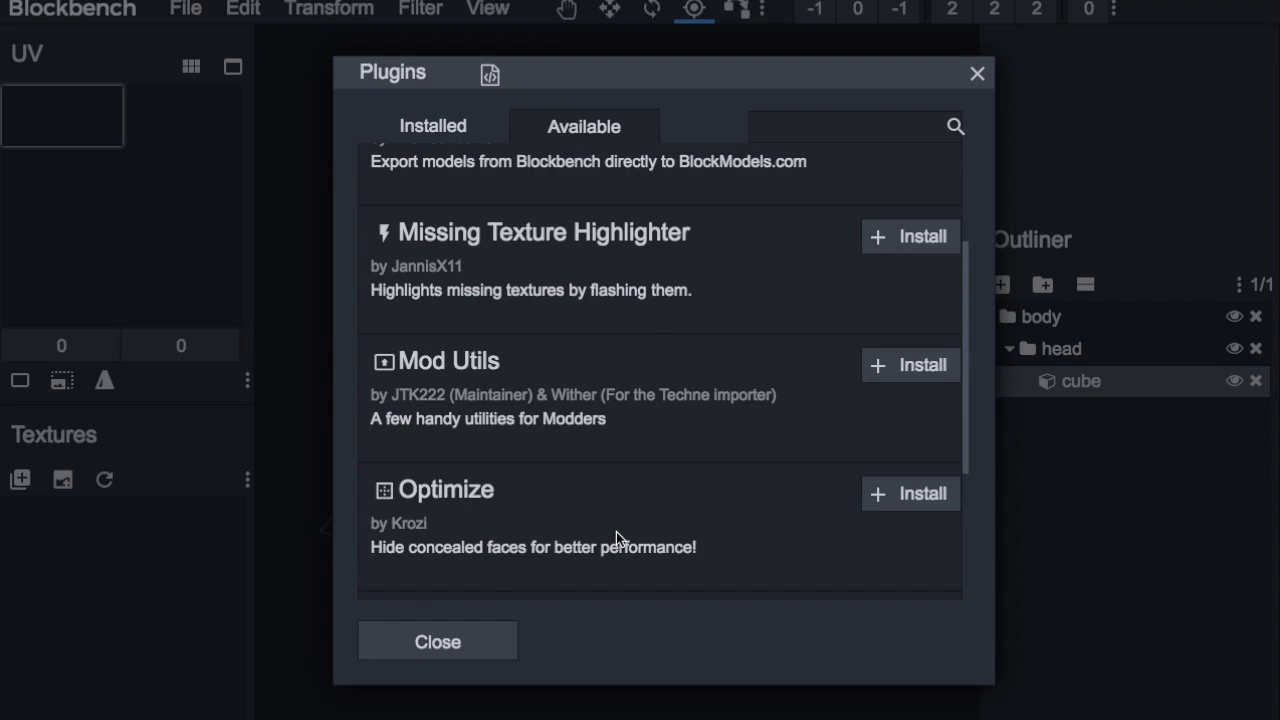
pyautogui.scroll(-2, 616, 538)
pyautogui.scroll(1, 616, 538)
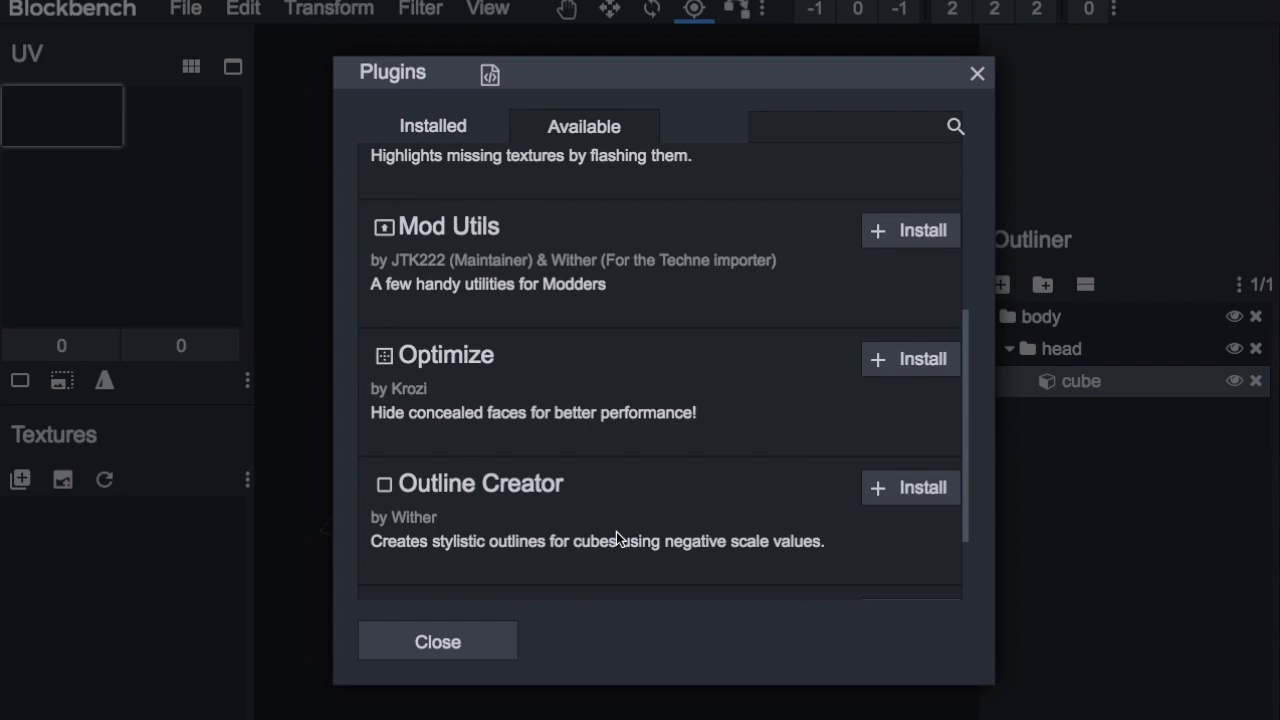
pyautogui.scroll(1, 616, 538)
pyautogui.scroll(3, 616, 538)
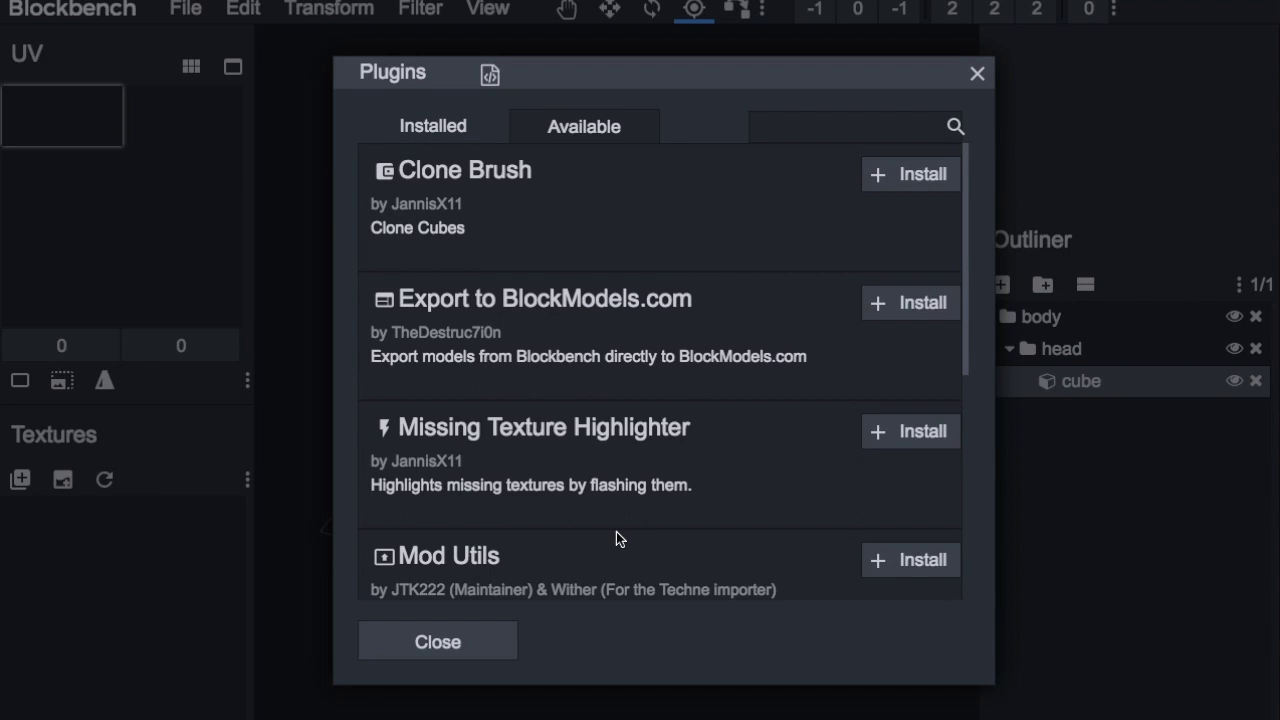
# Step: Return to the installed plugins, go over them once more, and close the plugin manager
pyautogui.click(418, 126)
pyautogui.scroll(-2, 599, 308)
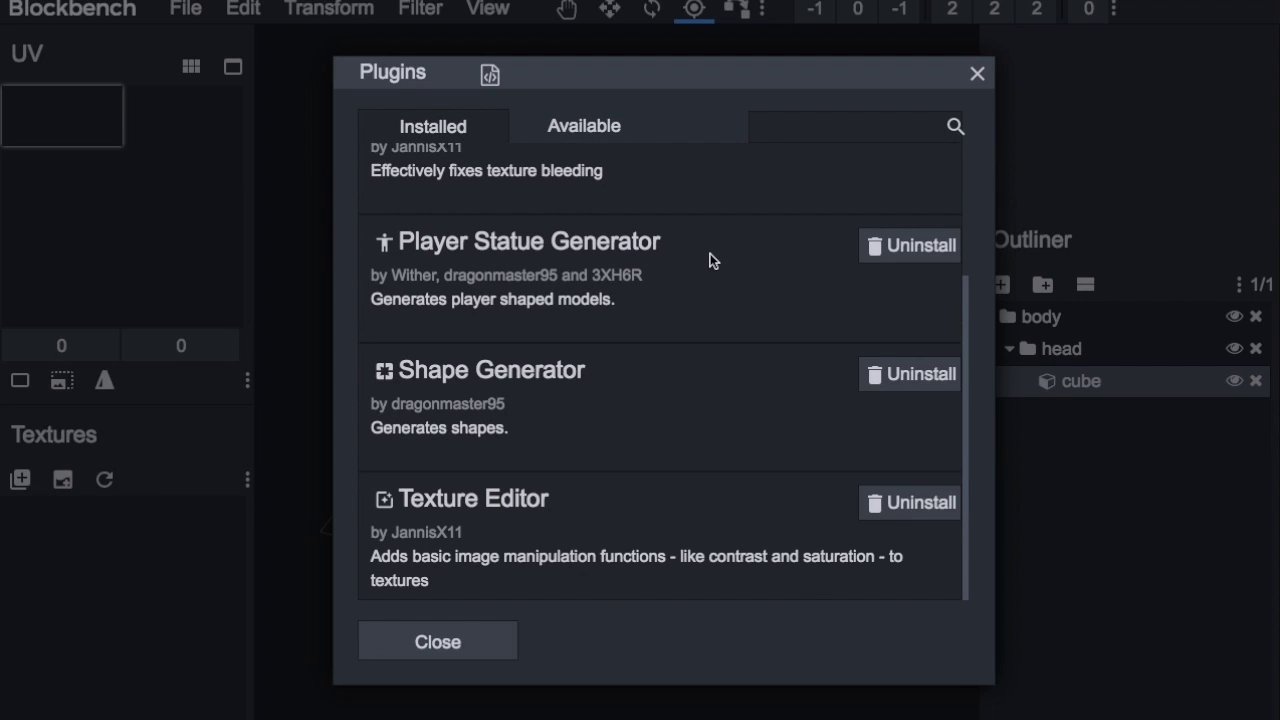
pyautogui.scroll(2, 720, 343)
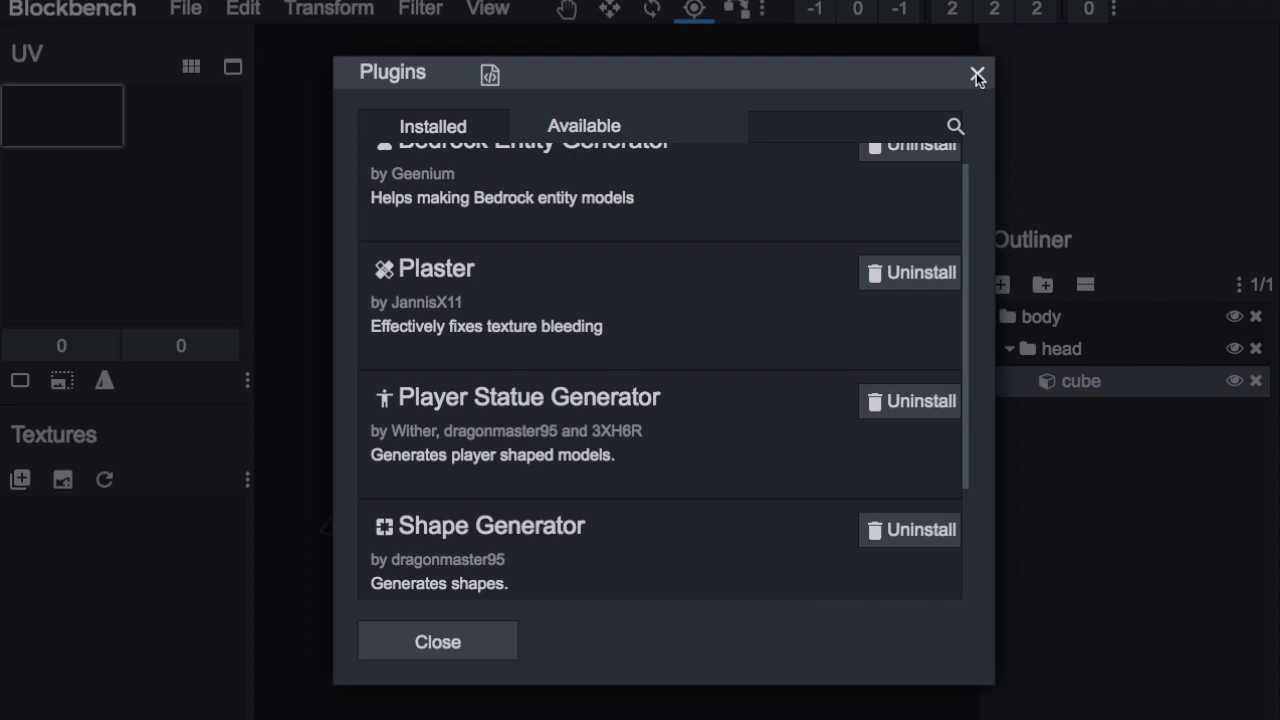
pyautogui.click(976, 74)
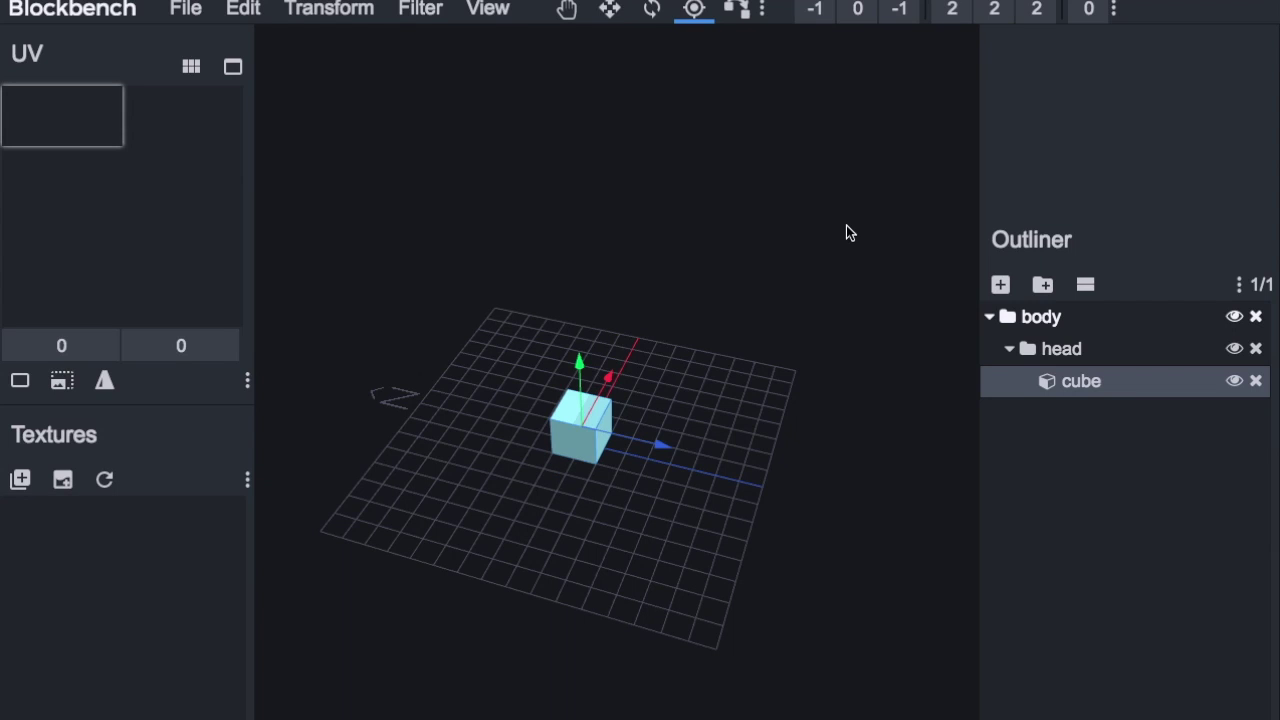
# Step: Delete the body group with everything in it and open the Bedrock Entity Generator
pyautogui.click(1256, 317)
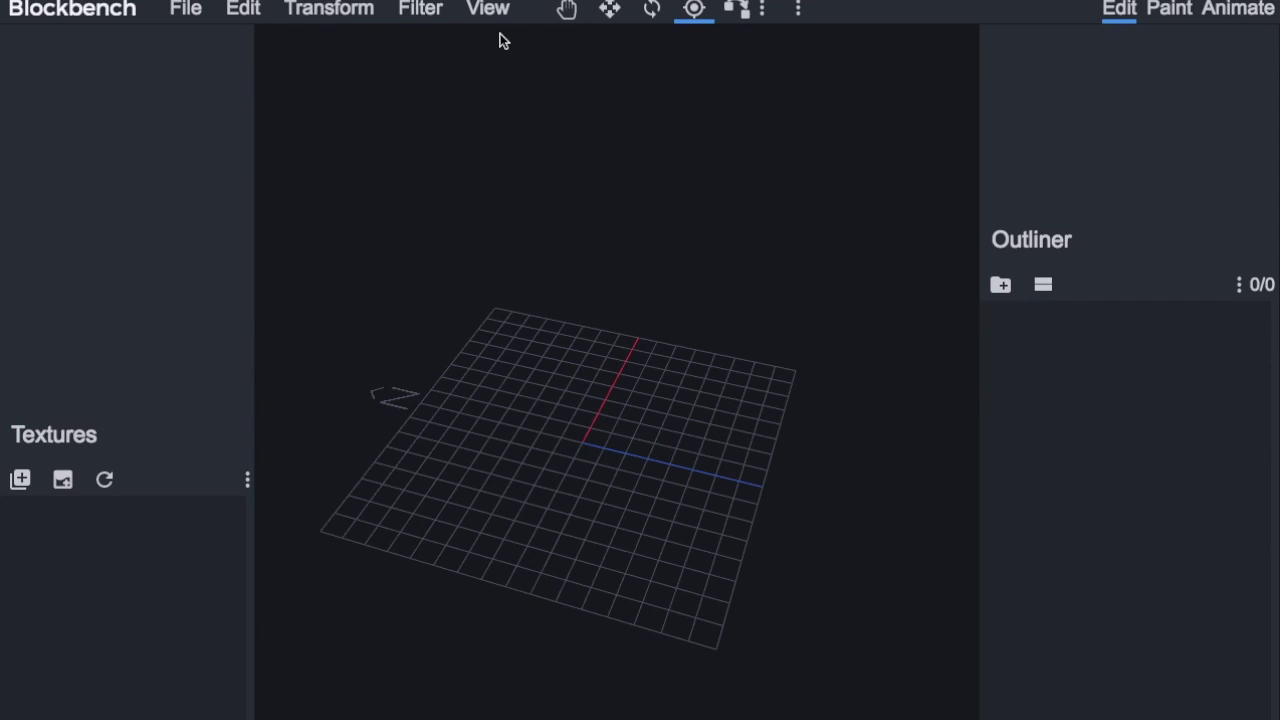
pyautogui.click(430, 10)
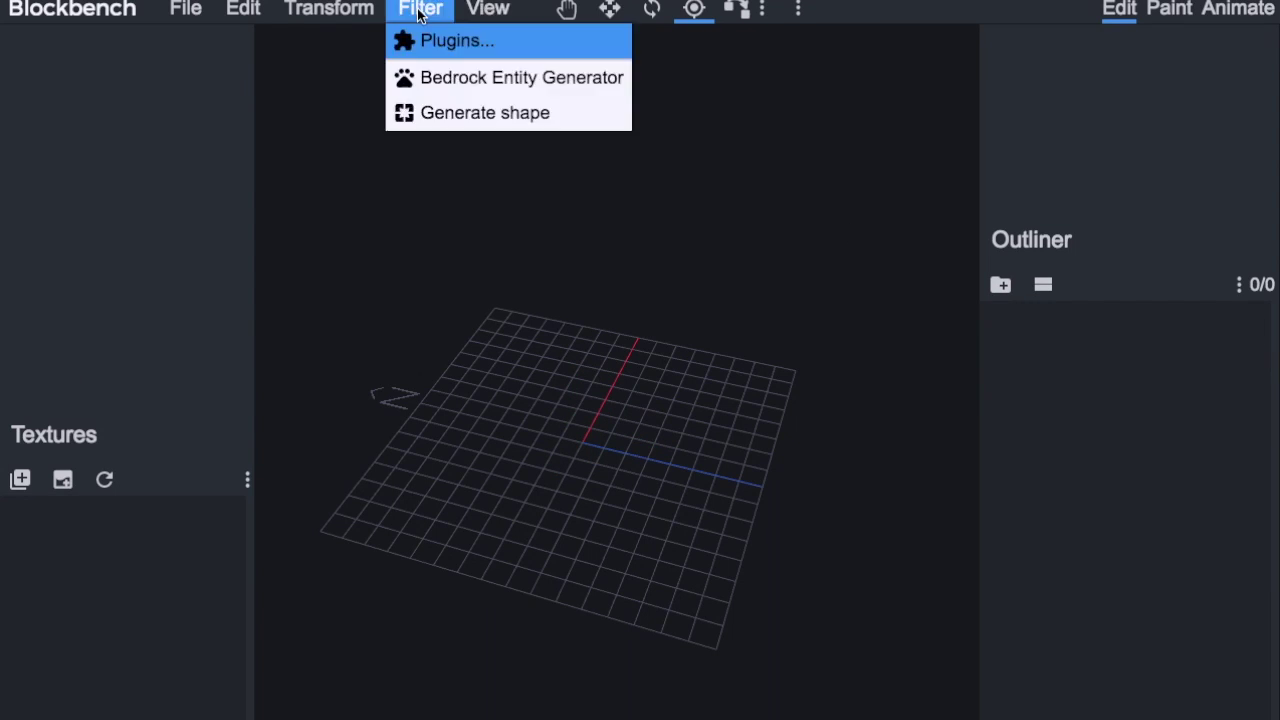
pyautogui.click(476, 80)
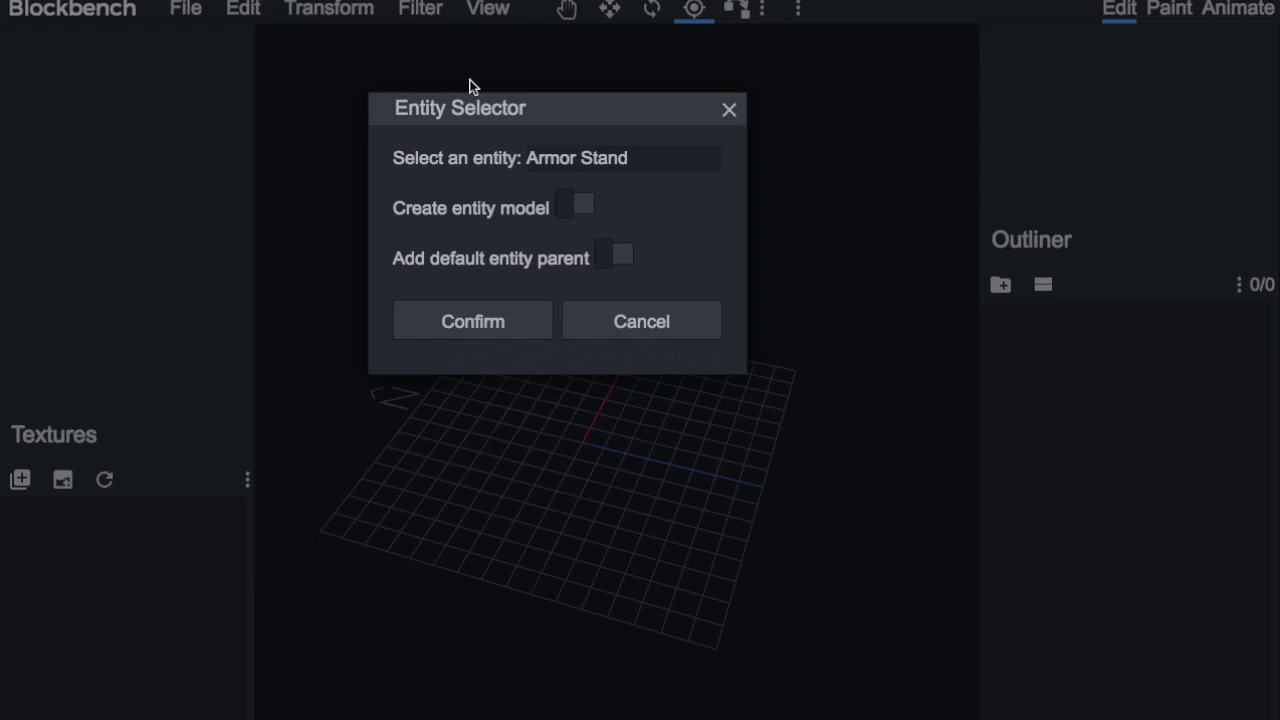
# Step: Generate the Horse (New) entity with Create entity model and Add default entity parent both enabled
pyautogui.click(621, 157)
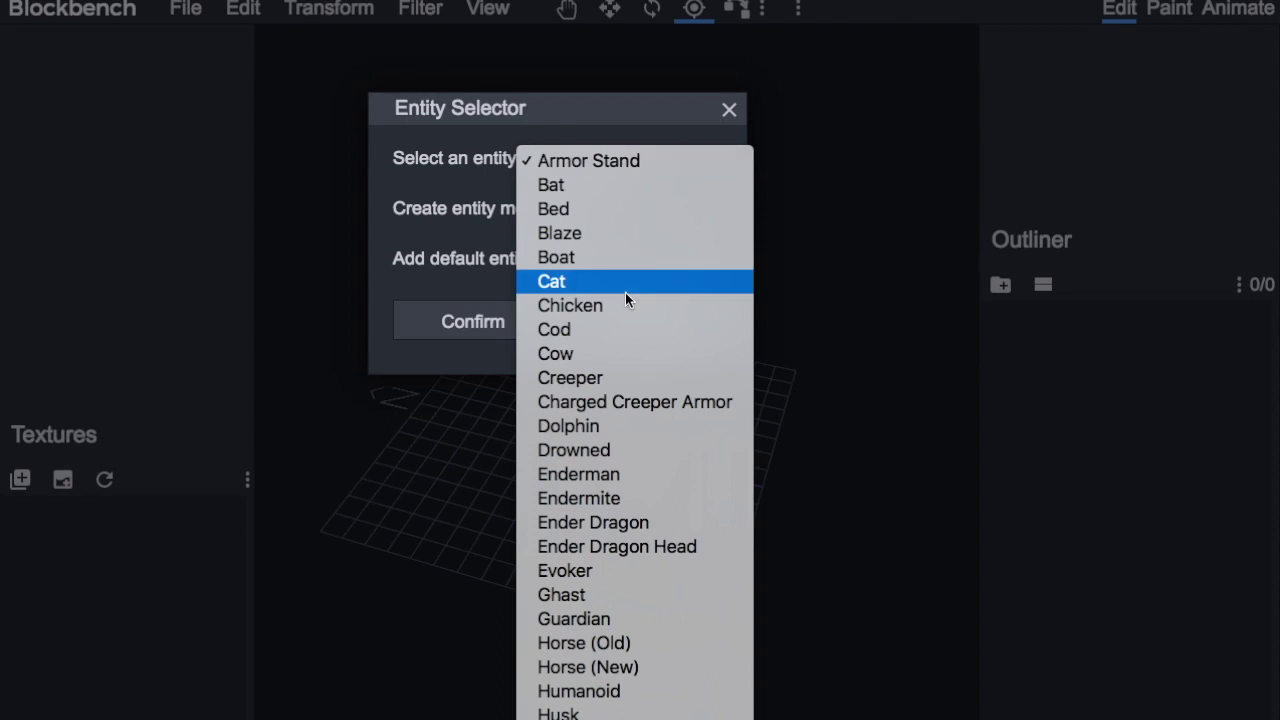
pyautogui.scroll(-2, 568, 557)
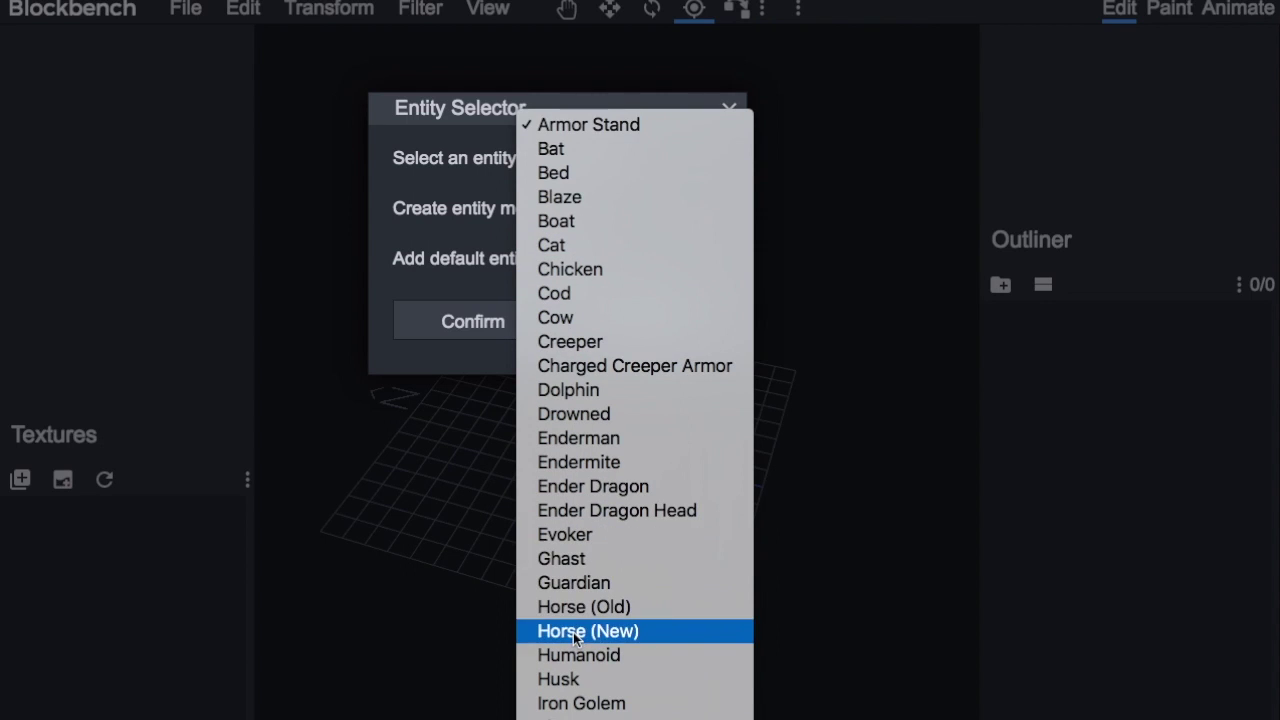
pyautogui.click(595, 327)
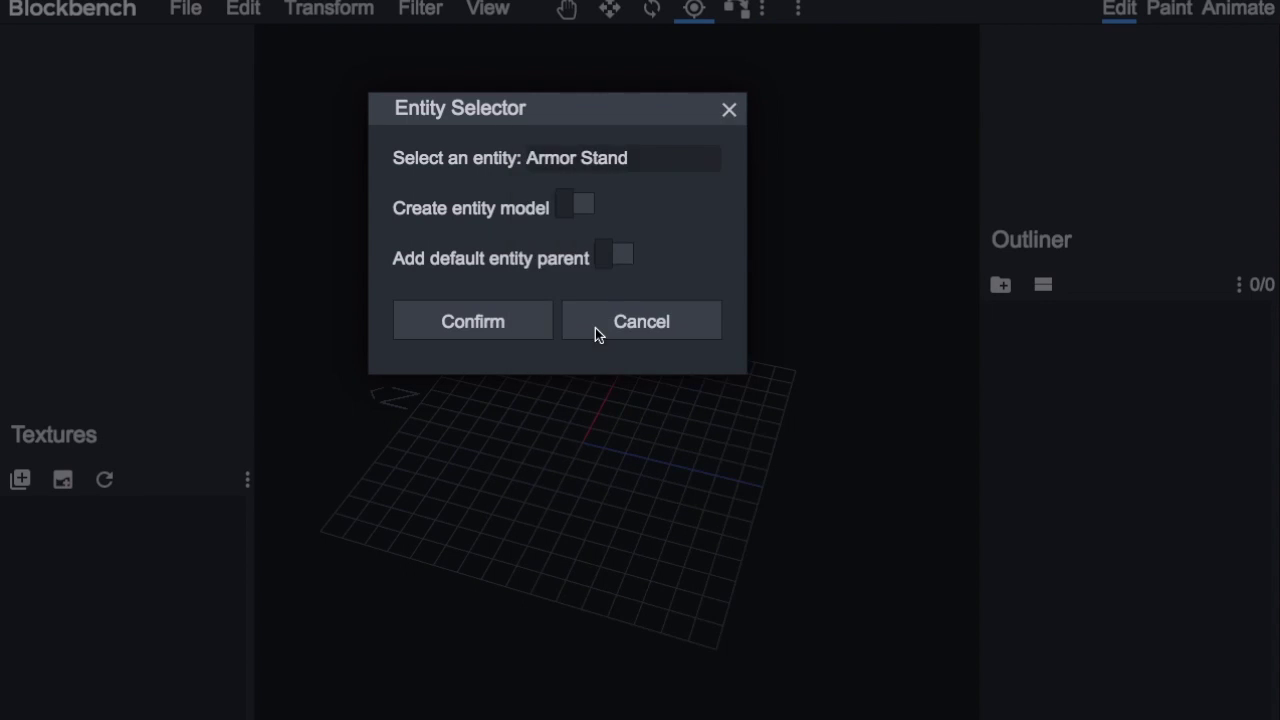
pyautogui.click(571, 207)
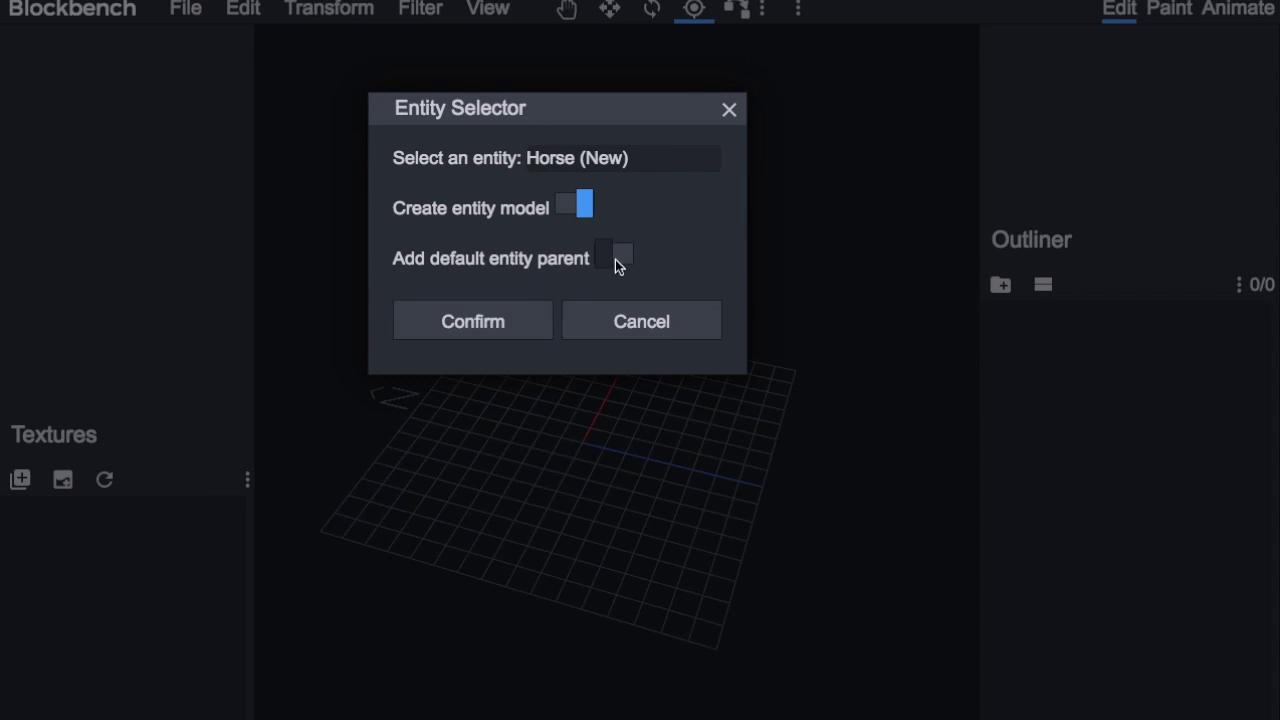
pyautogui.click(612, 257)
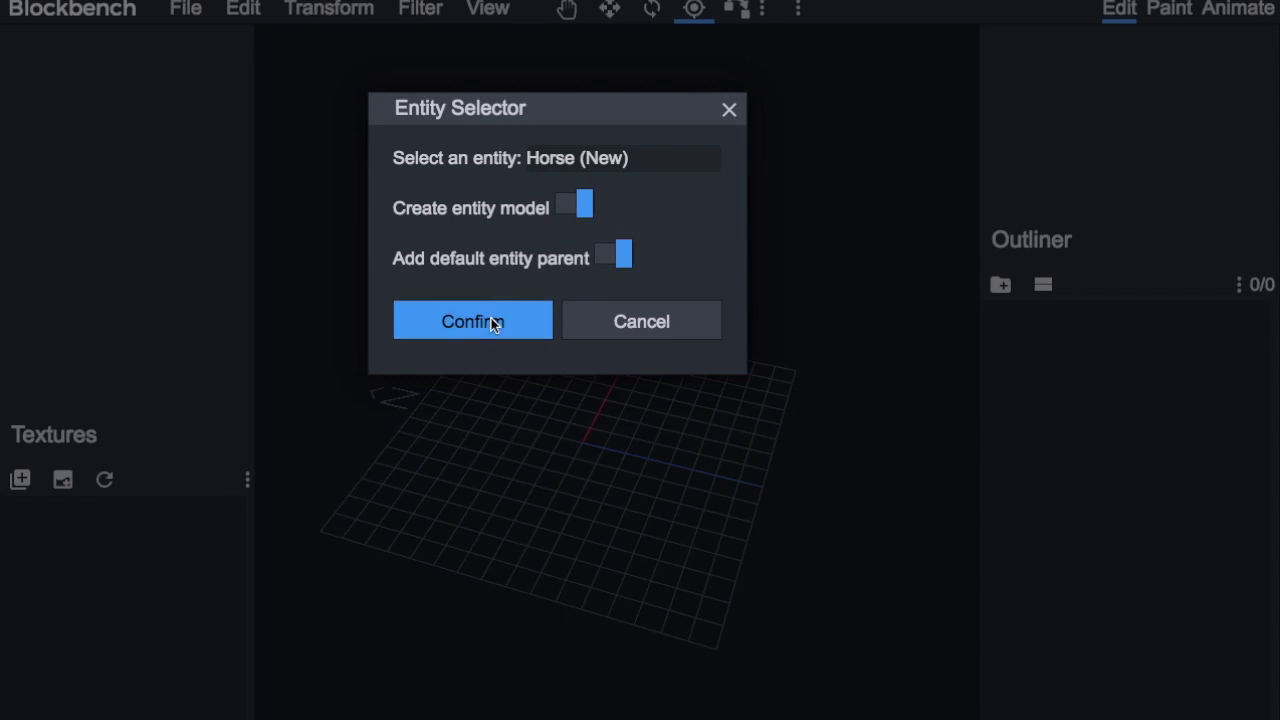
pyautogui.click(491, 318)
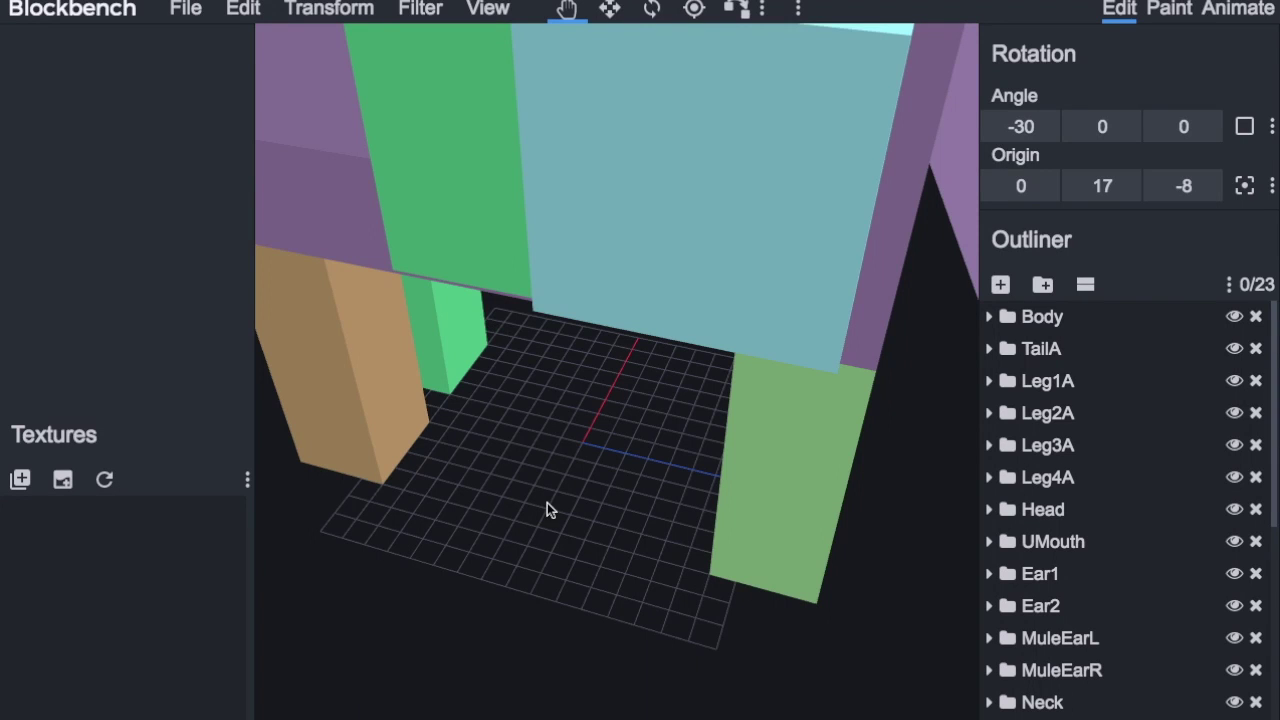
# Step: Examine the generated horse from several angles and check which parts belong to its Mane and HeadSaddle groups
pyautogui.scroll(-5, 548, 530)
pyautogui.scroll(1, 548, 530)
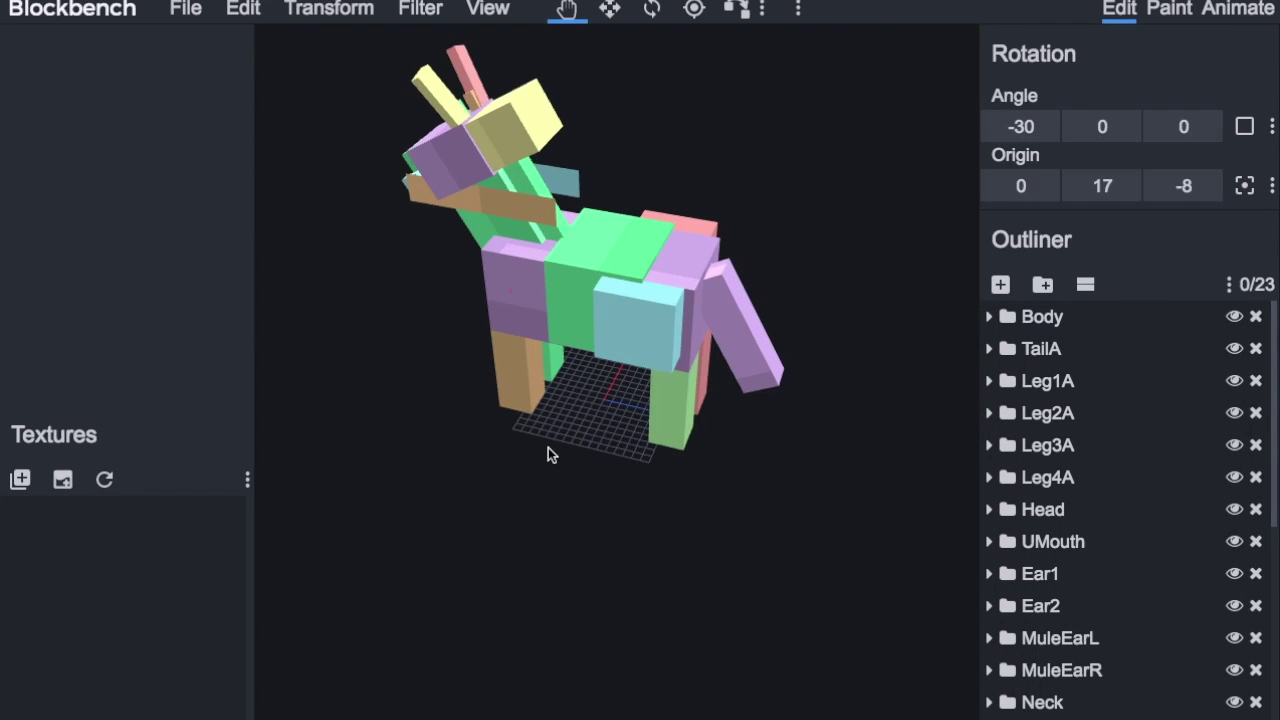
pyautogui.moveTo(646, 437); pyautogui.dragTo(617, 434)
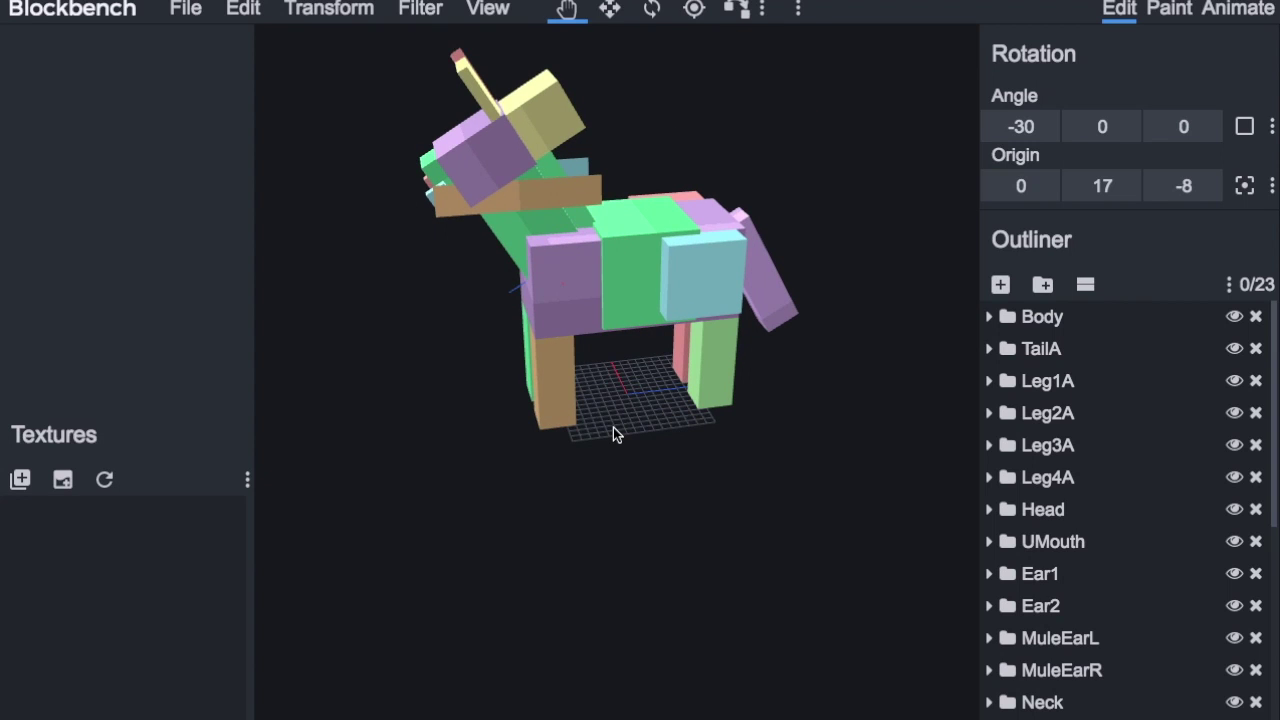
pyautogui.scroll(-5, 1079, 648)
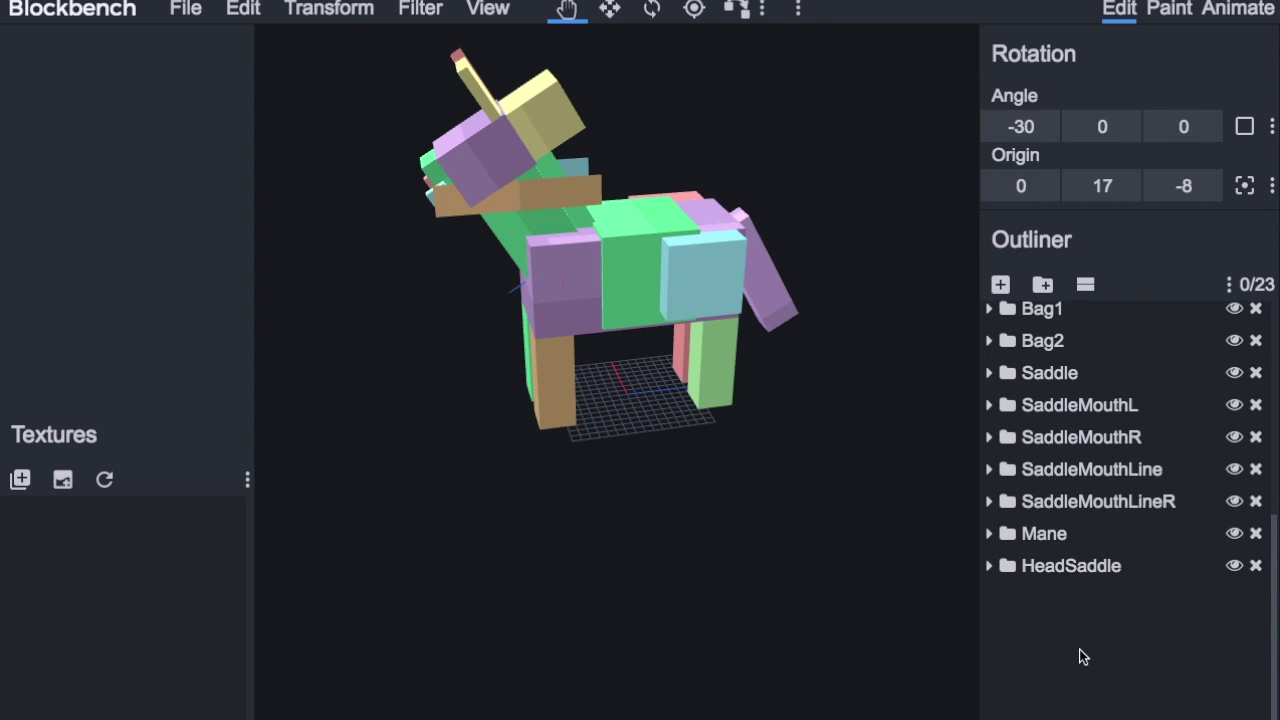
pyautogui.click(1040, 522)
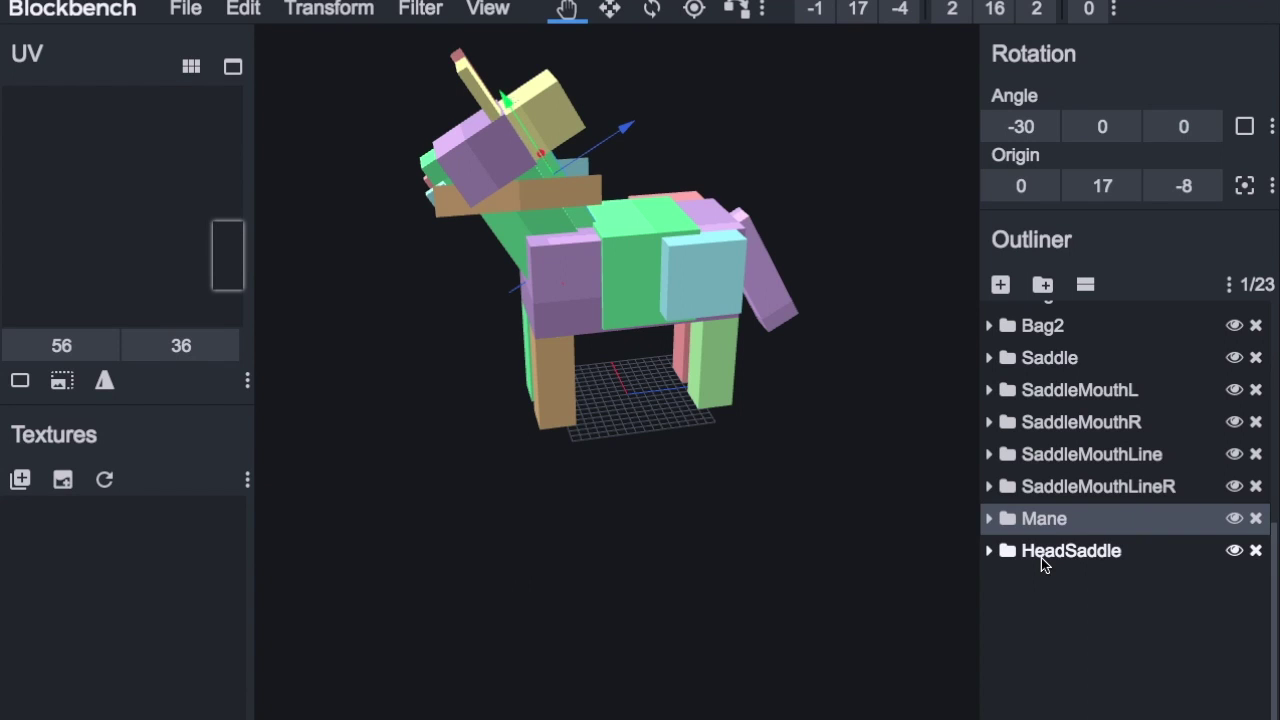
pyautogui.click(1041, 558)
pyautogui.moveTo(957, 537); pyautogui.dragTo(764, 514)
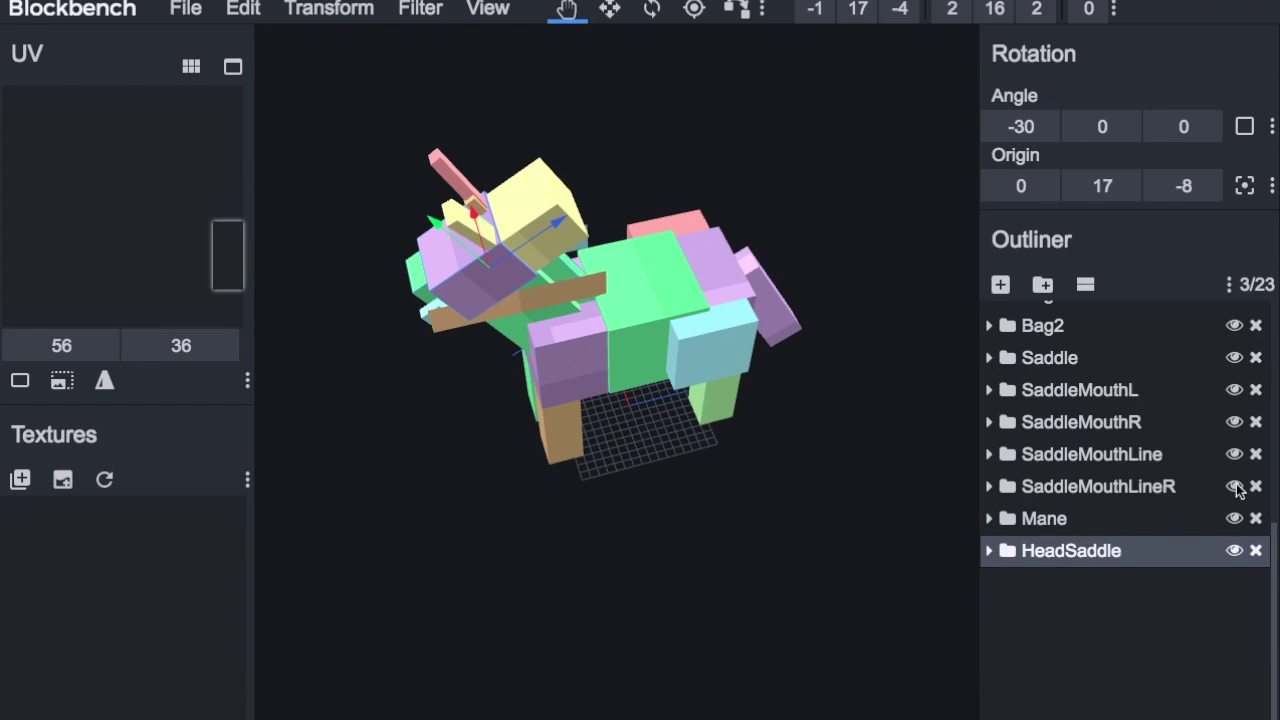
# Step: Delete the horse model's groups one after another, from Body through Neck
pyautogui.scroll(5, 1250, 440)
pyautogui.click(1256, 316)
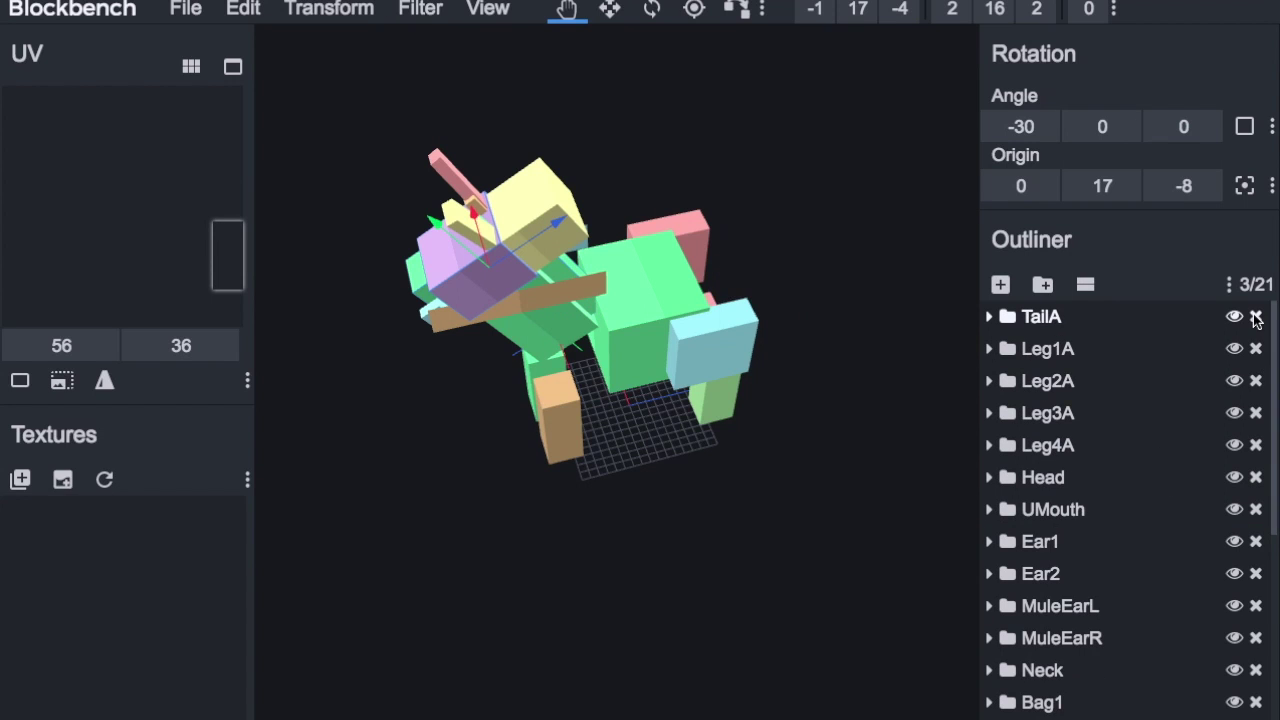
pyautogui.click(1256, 316)
pyautogui.click(1256, 316)
pyautogui.click(1256, 316)
pyautogui.click(1256, 316)
pyautogui.click(1256, 316)
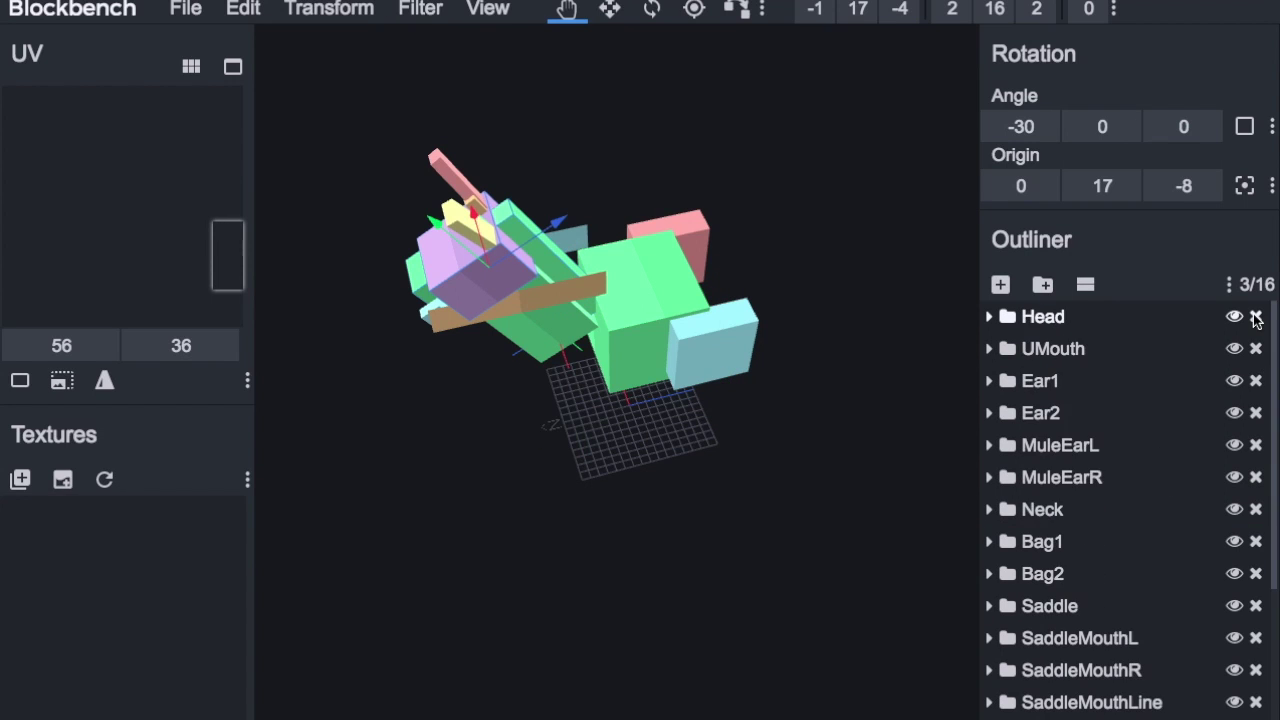
pyautogui.click(1256, 316)
pyautogui.click(1256, 316)
pyautogui.click(1256, 316)
pyautogui.click(1256, 316)
pyautogui.click(1256, 316)
pyautogui.click(1256, 316)
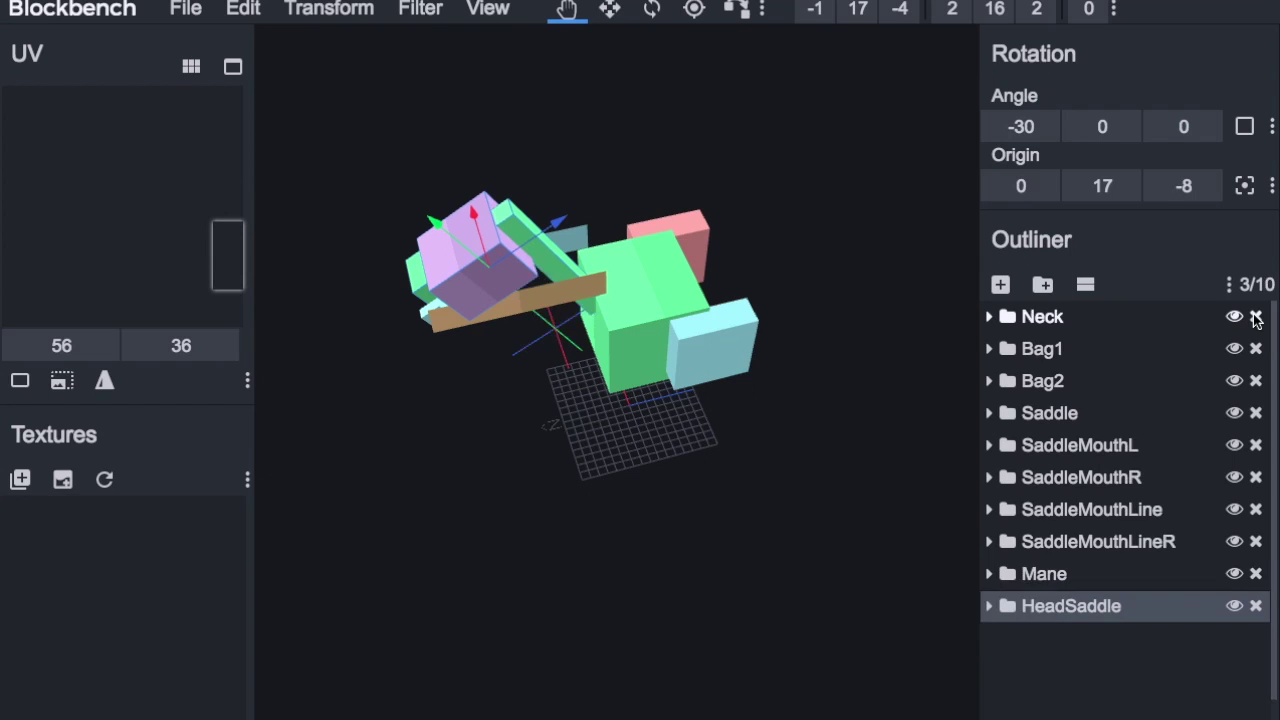
pyautogui.click(1256, 316)
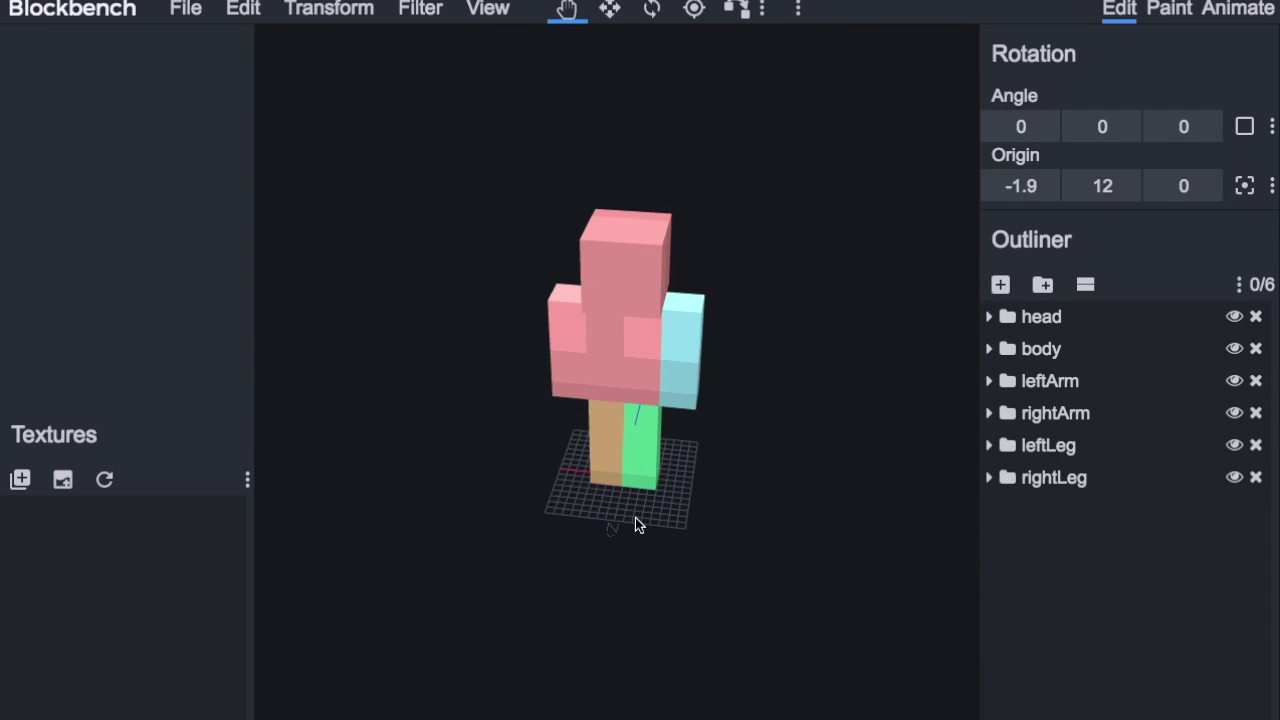
pyautogui.moveTo(620, 560); pyautogui.dragTo(582, 533)
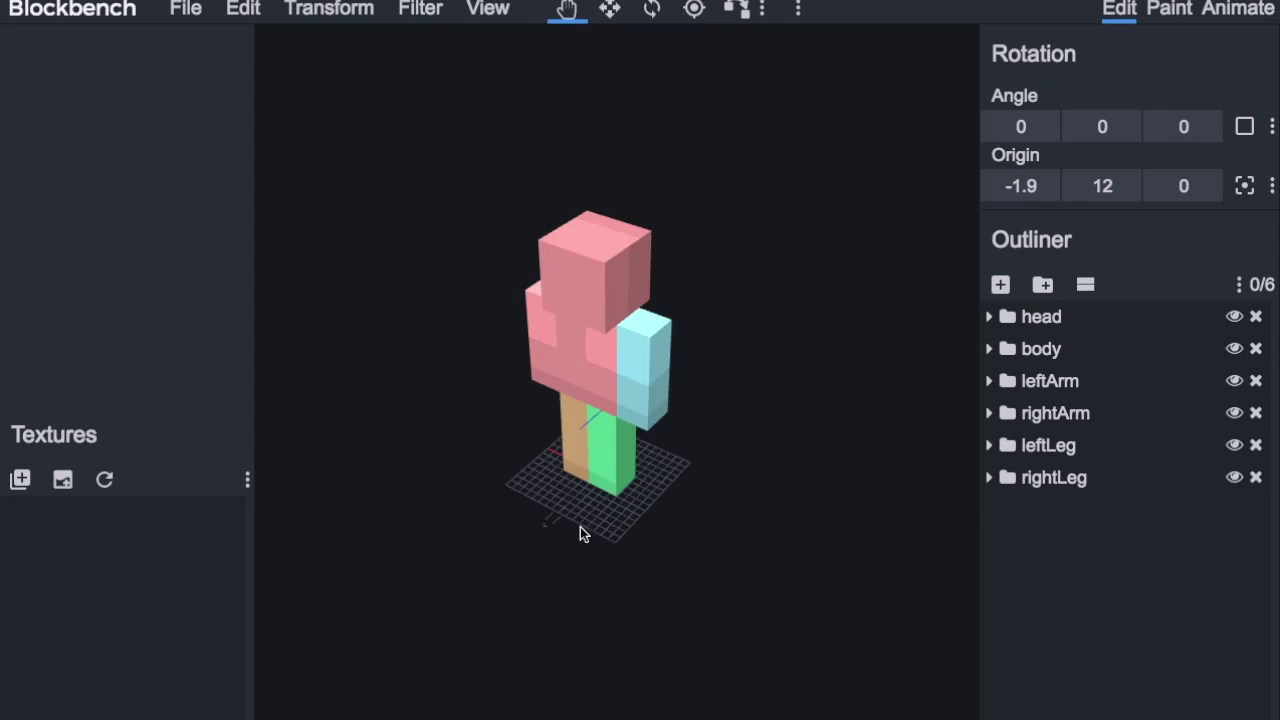
pyautogui.click(425, 12)
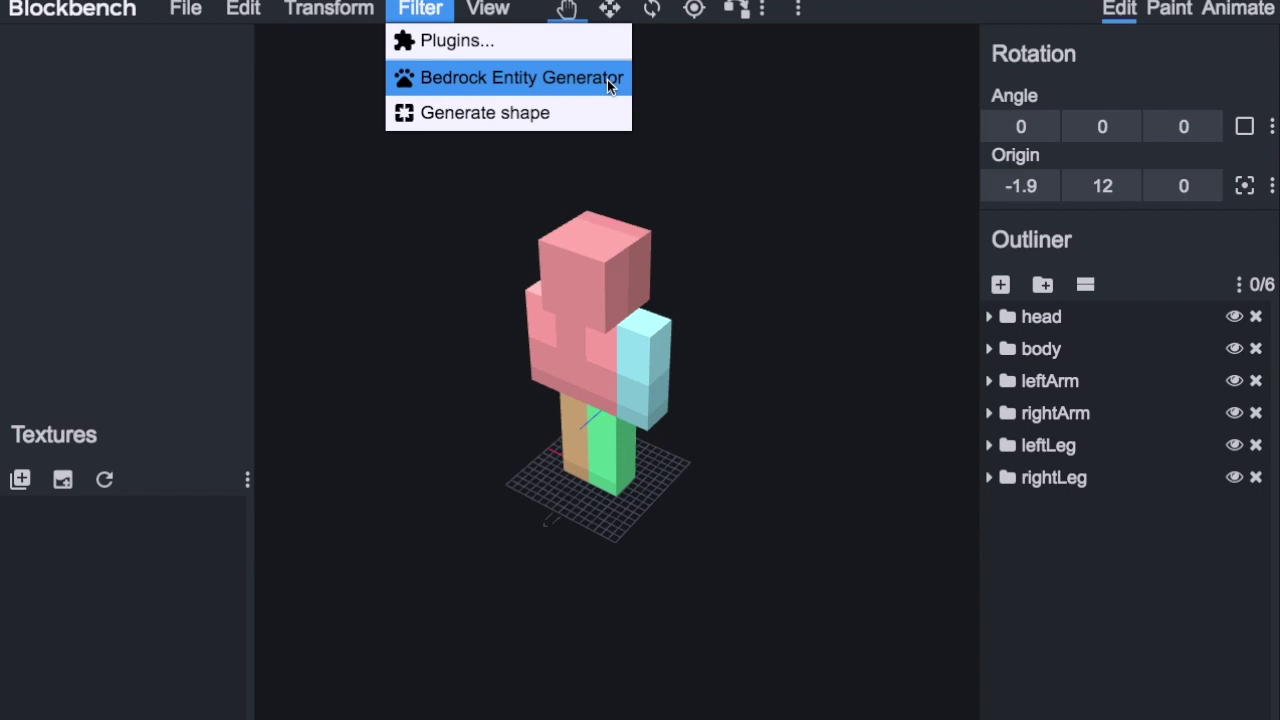
pyautogui.click(629, 187)
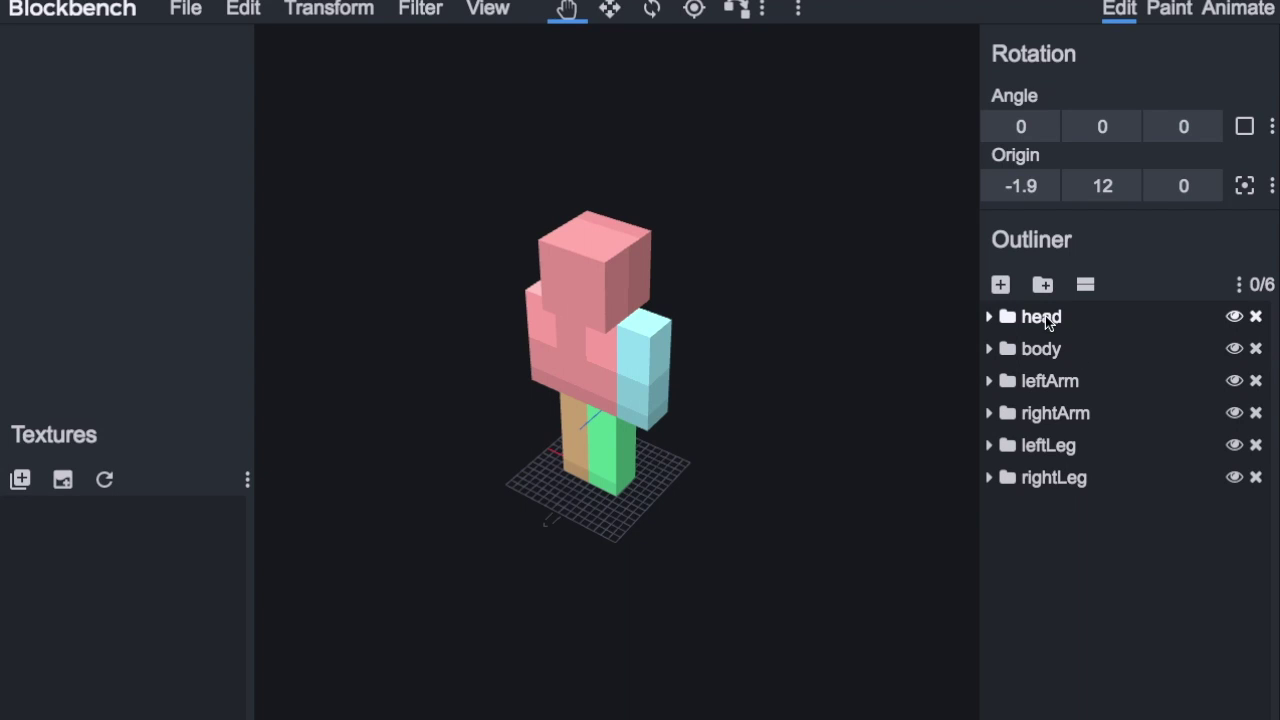
# Step: Look inside the humanoid's head, body, leftArm and rightArm groups one by one, leaving them collapsed and deselected
pyautogui.click(991, 316)
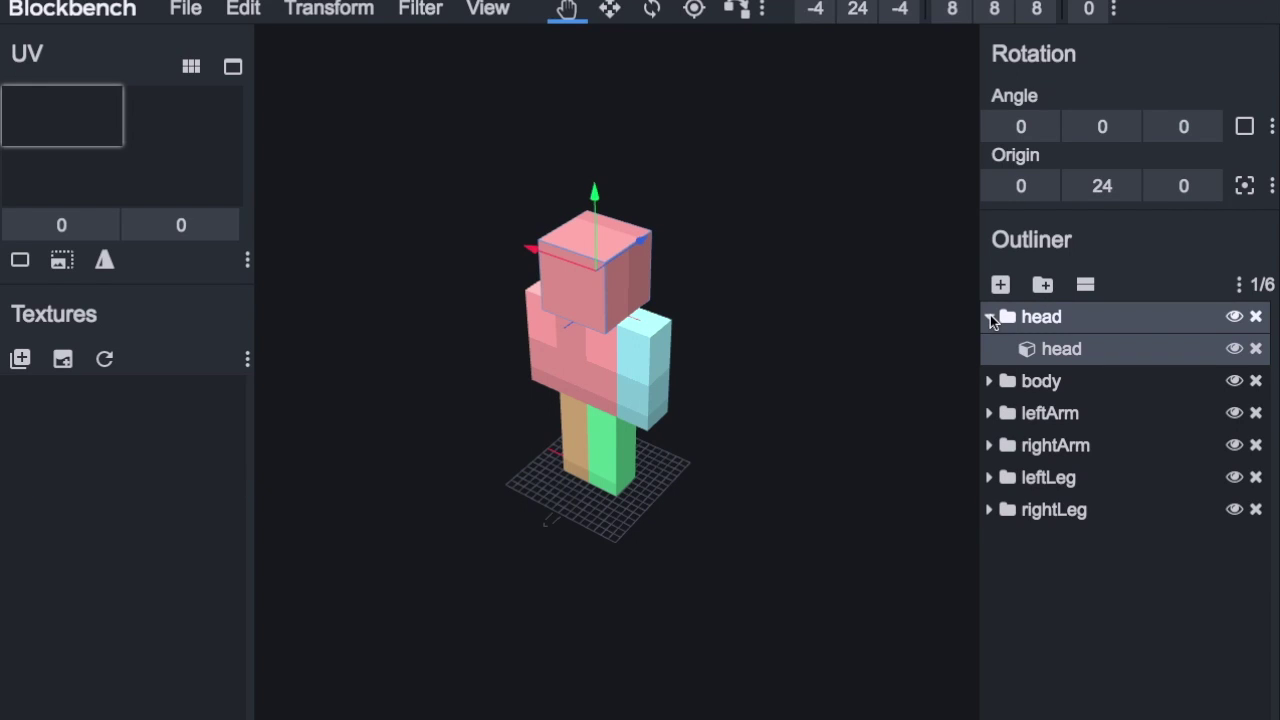
pyautogui.click(990, 316)
pyautogui.click(991, 348)
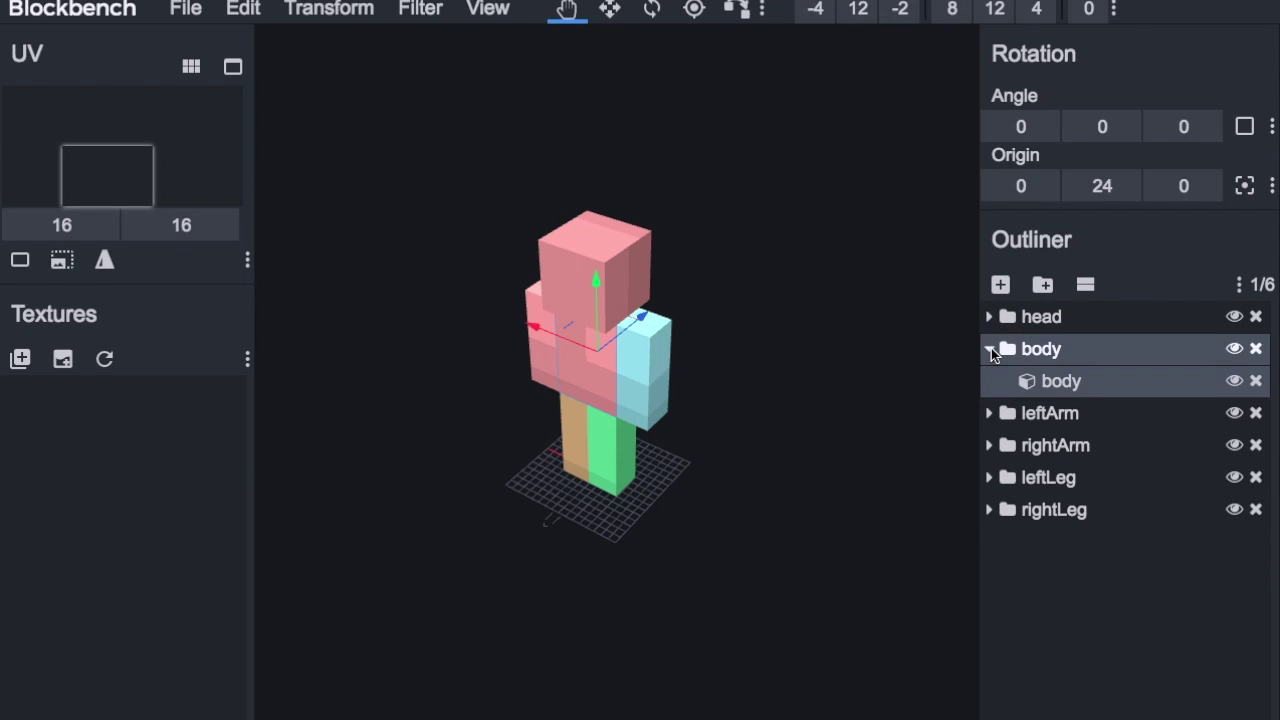
pyautogui.click(991, 348)
pyautogui.click(986, 382)
pyautogui.click(986, 382)
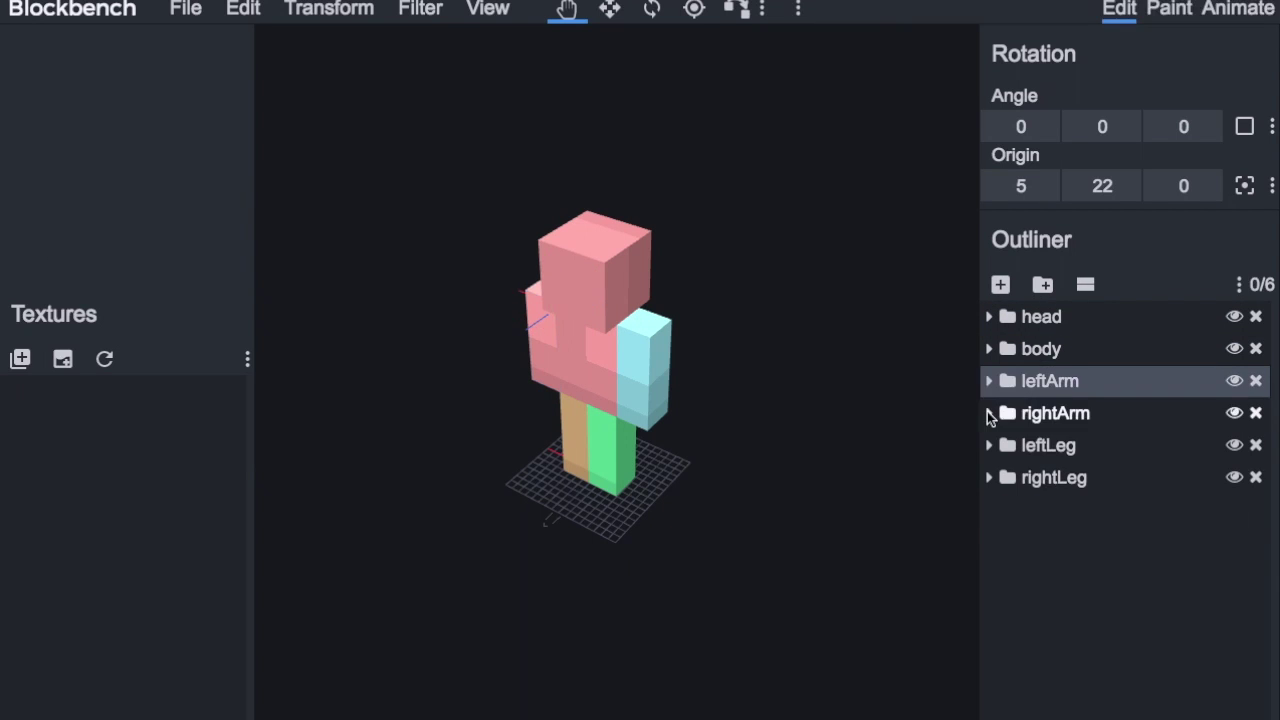
pyautogui.click(988, 413)
pyautogui.click(988, 413)
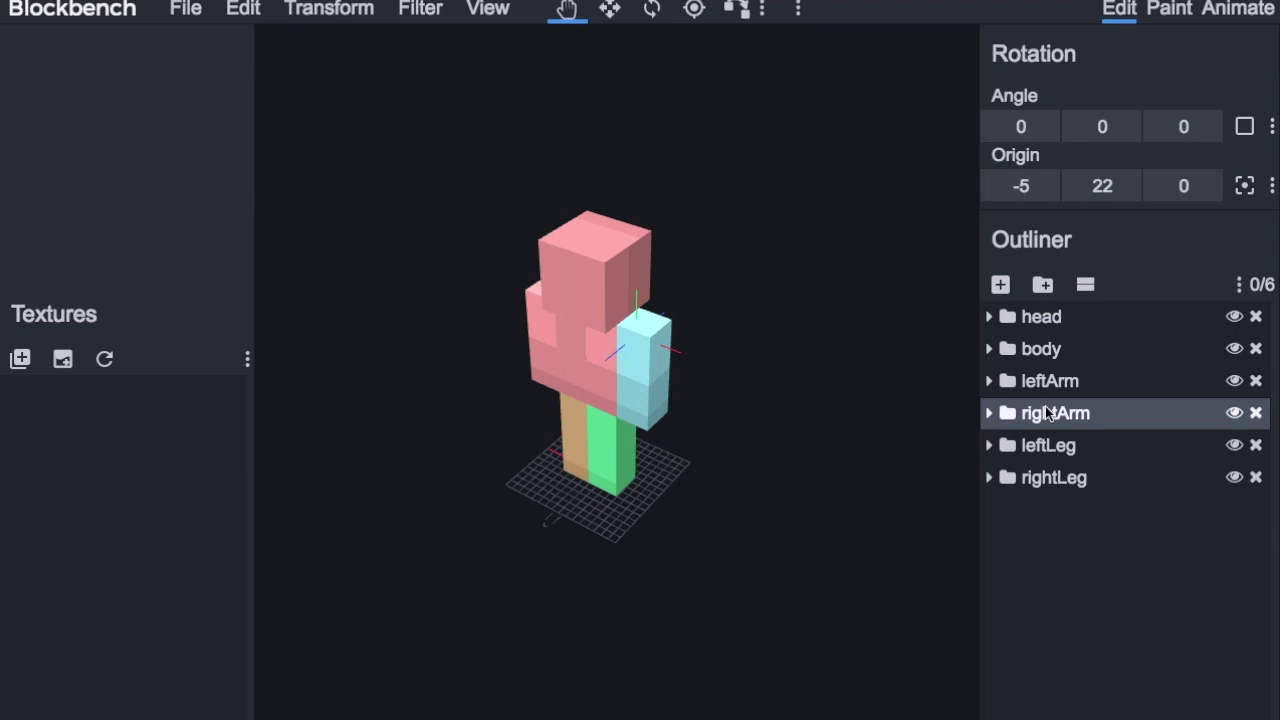
pyautogui.click(1007, 587)
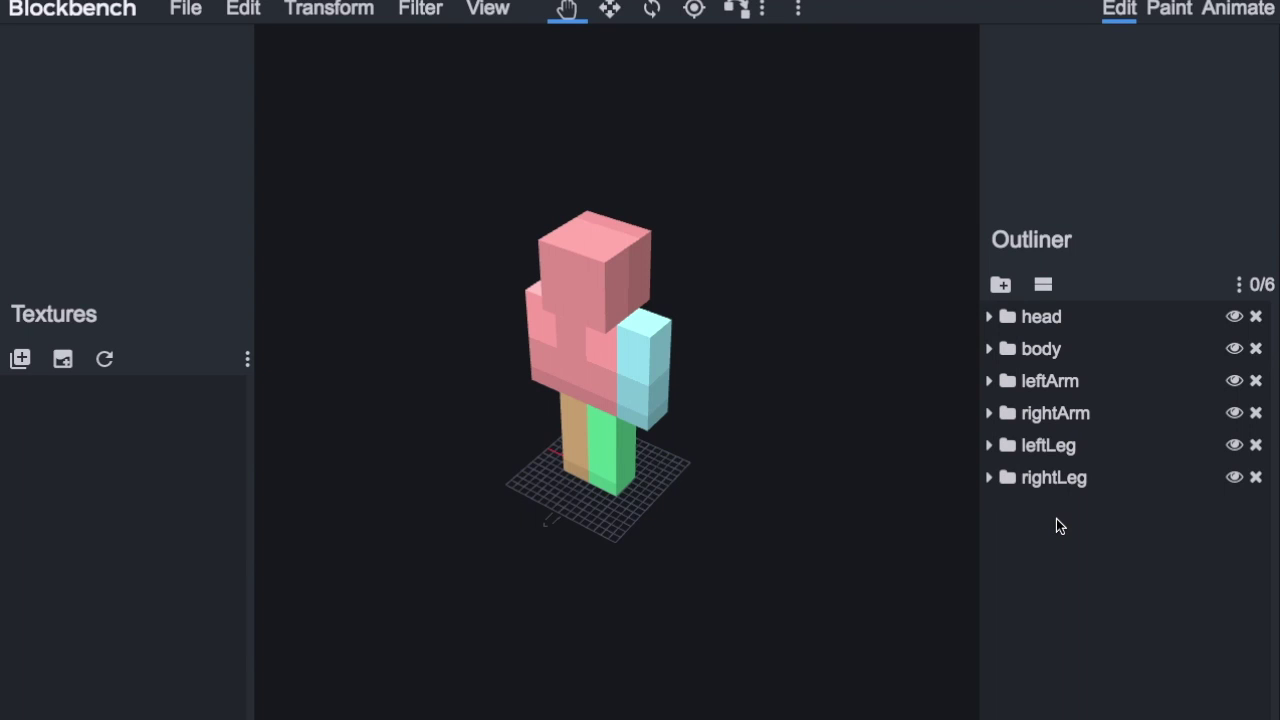
# Step: Expand the head group to view and select its head cube, and collapse the group again
pyautogui.click(991, 319)
pyautogui.click(991, 319)
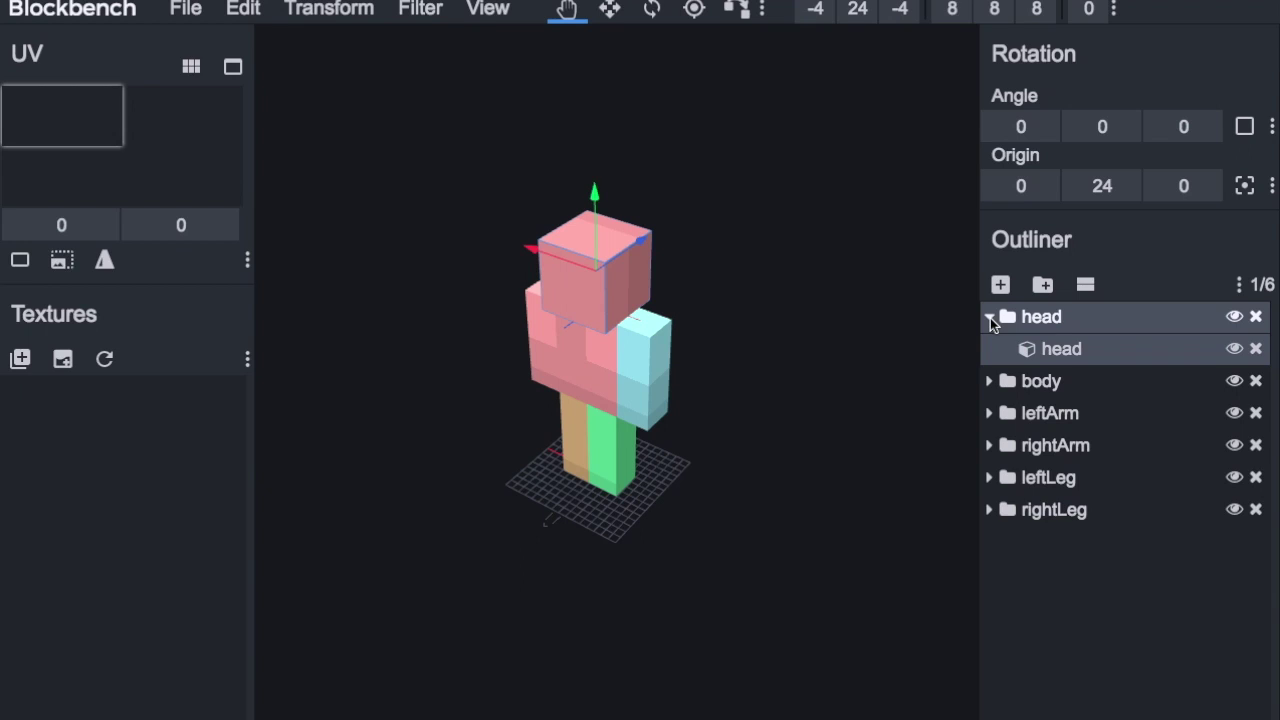
pyautogui.click(990, 318)
pyautogui.click(985, 320)
pyautogui.click(1066, 345)
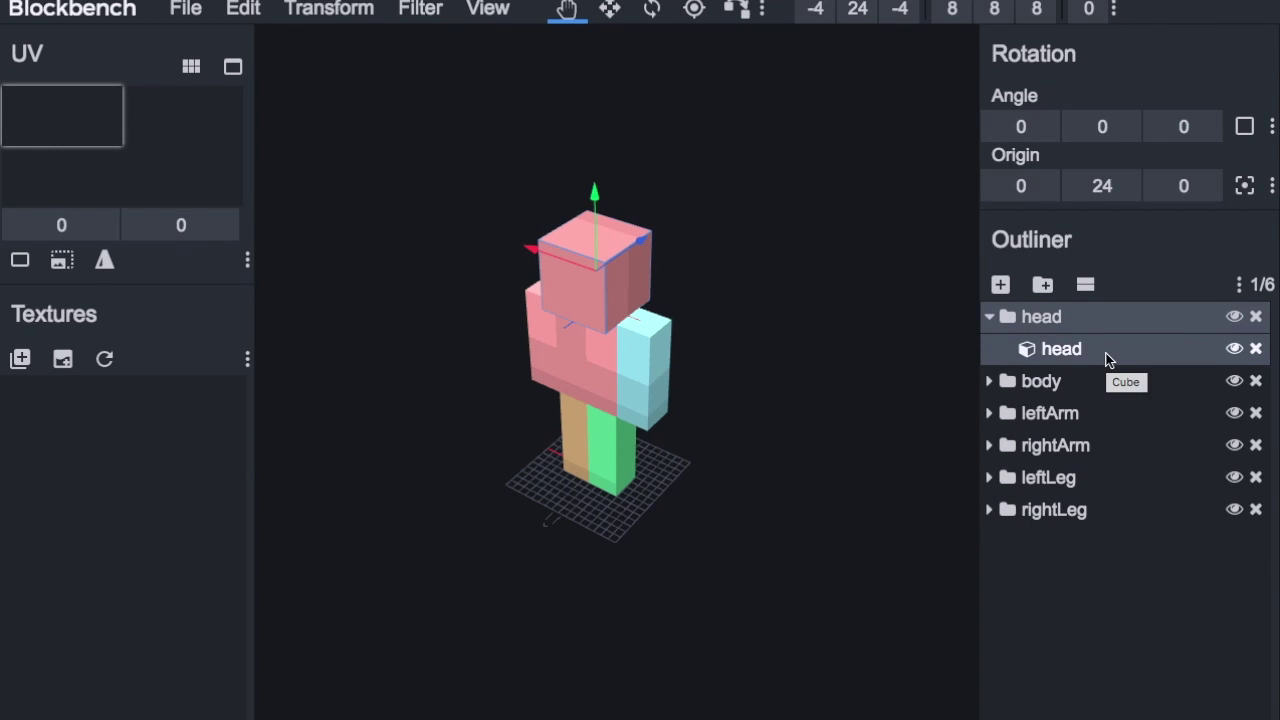
pyautogui.click(994, 317)
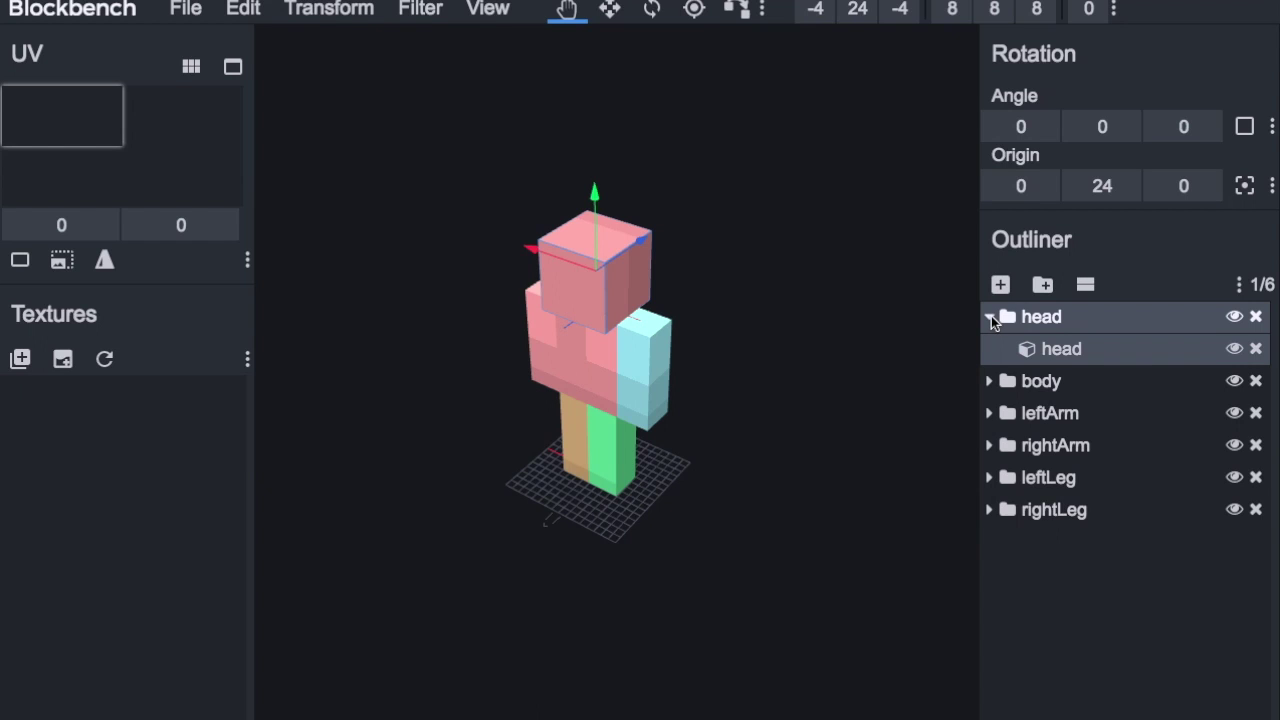
pyautogui.click(991, 316)
# Step: Expand the body, leftArm, rightArm, leftLeg and rightLeg groups and select the cubes inside them together
pyautogui.click(989, 349)
pyautogui.click(1043, 385)
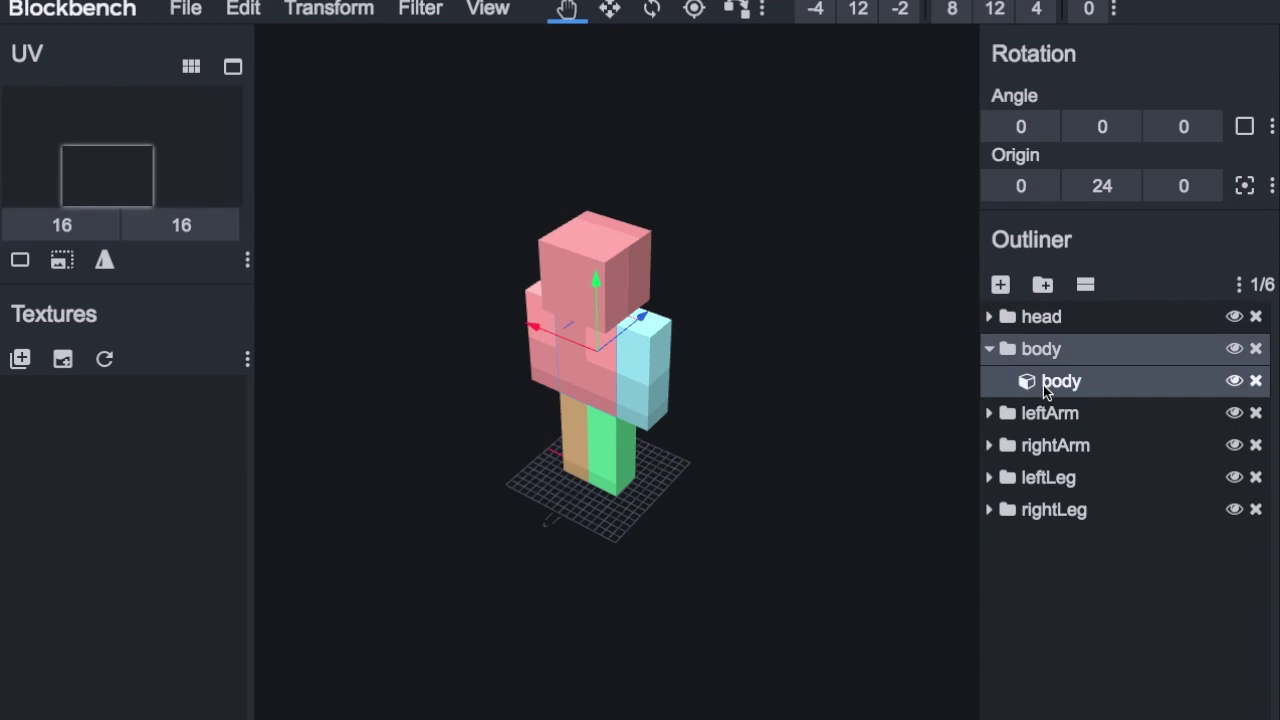
pyautogui.keyDown('ctrl'); pyautogui.click(995, 413); pyautogui.keyUp('ctrl')
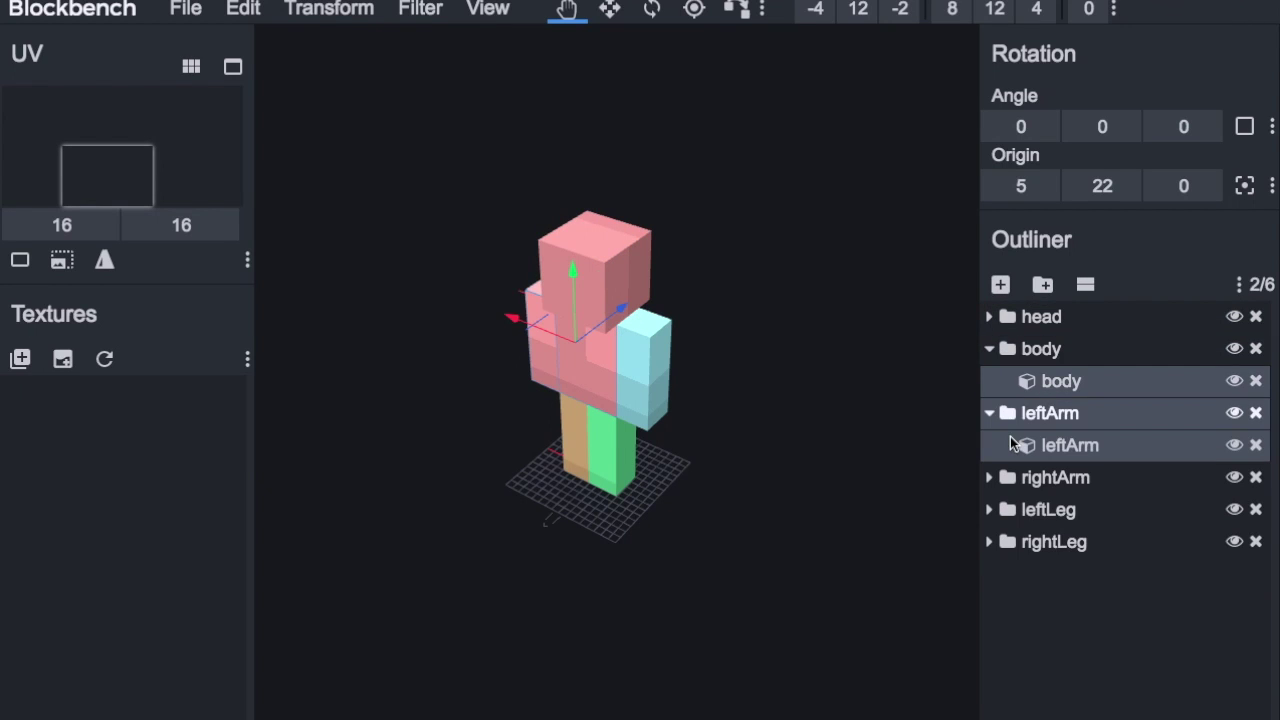
pyautogui.keyDown('ctrl'); pyautogui.click(988, 478); pyautogui.keyUp('ctrl')
pyautogui.keyDown('ctrl'); pyautogui.click(988, 542); pyautogui.keyUp('ctrl')
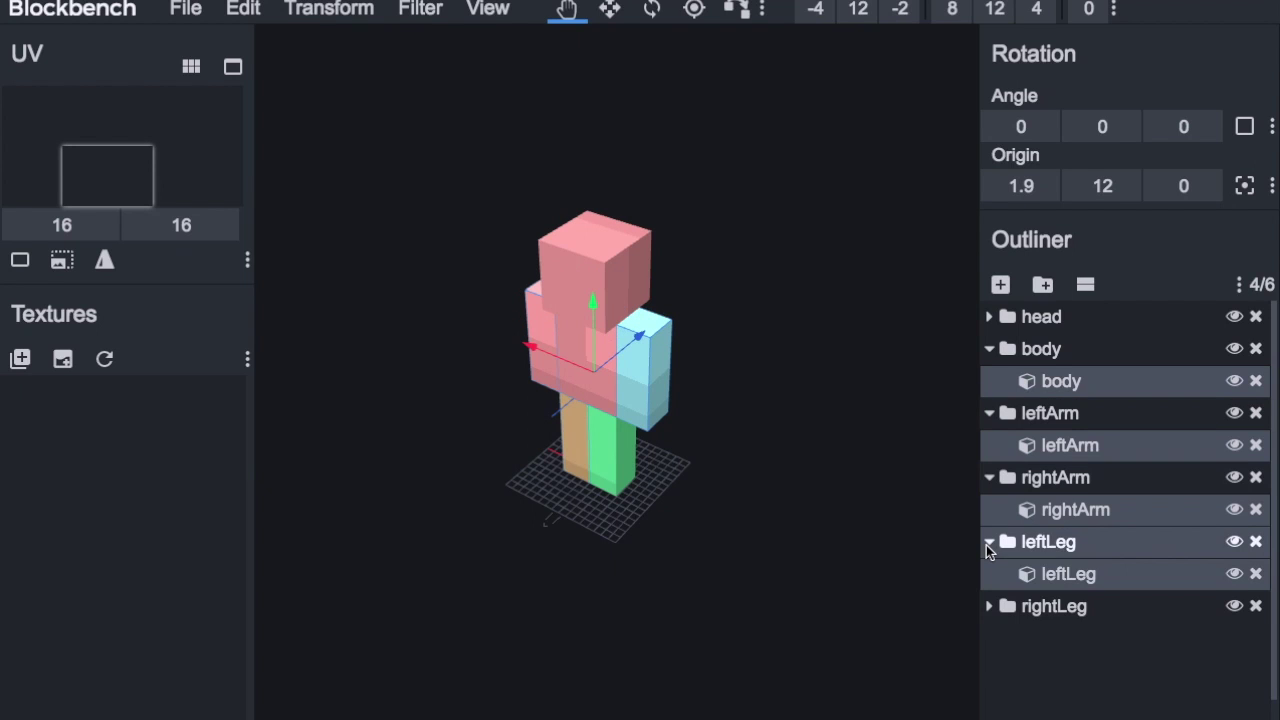
pyautogui.keyDown('ctrl'); pyautogui.click(991, 606); pyautogui.keyUp('ctrl')
# Step: Collapse the body, arm and leg groups again and clear the selection
pyautogui.click(991, 606)
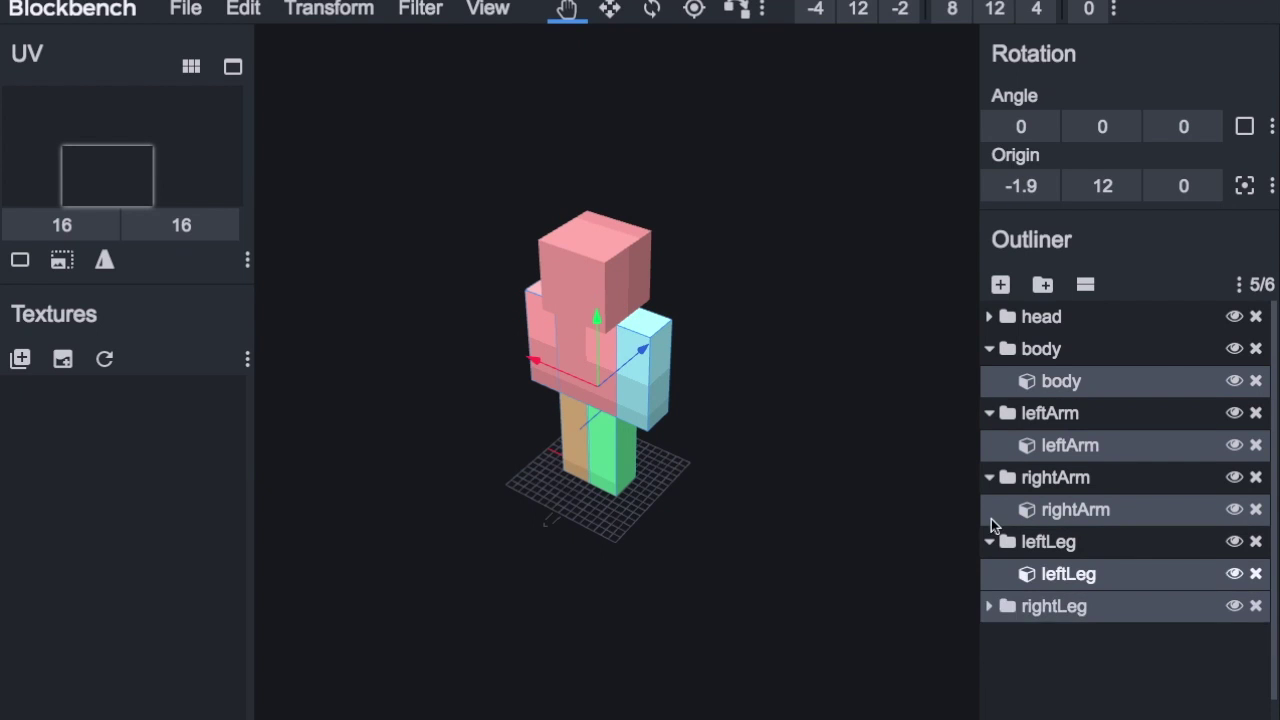
pyautogui.click(988, 542)
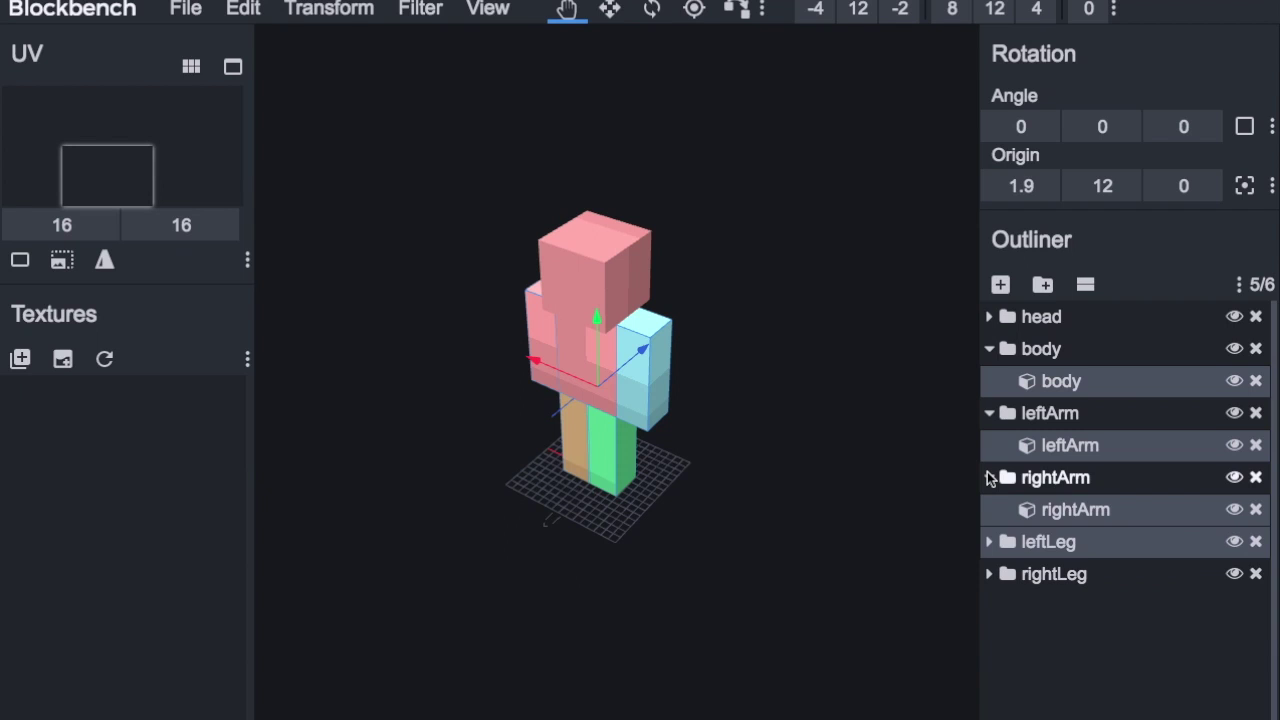
pyautogui.click(988, 478)
pyautogui.click(989, 413)
pyautogui.click(989, 349)
pyautogui.click(1029, 525)
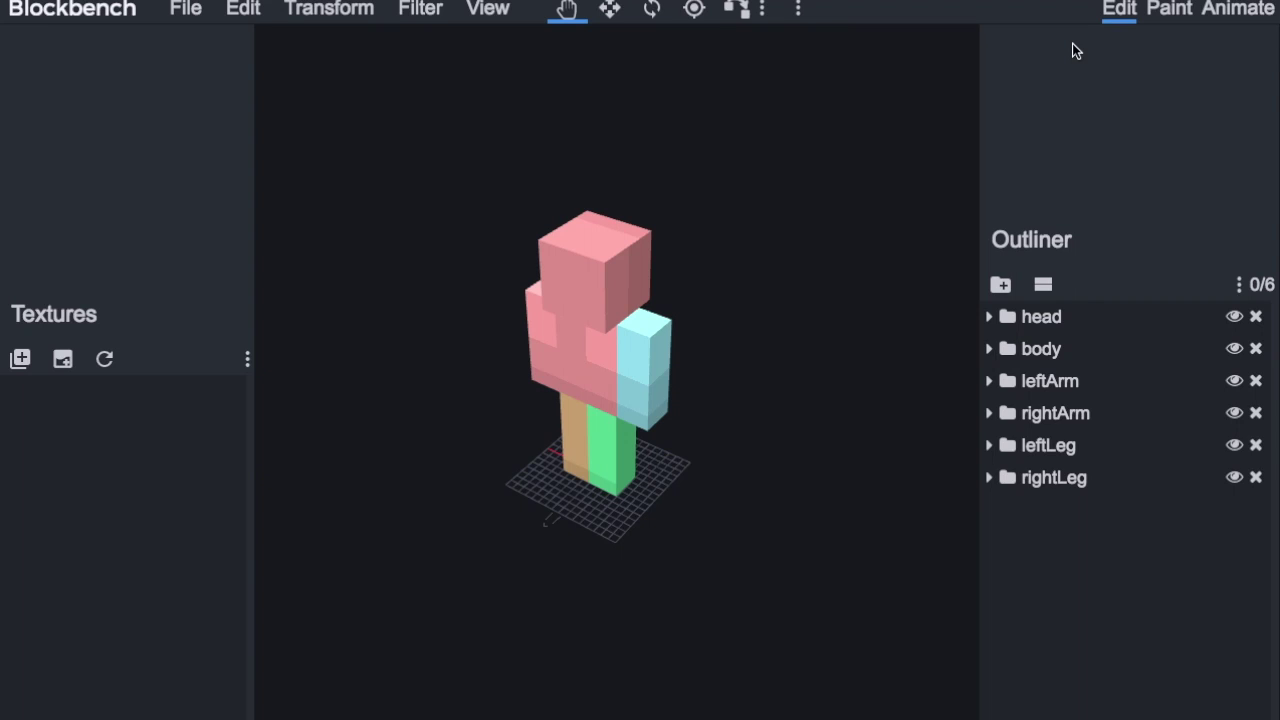
# Step: Switch to painting and create a texture named stuff for the humanoid as a template
pyautogui.click(1170, 10)
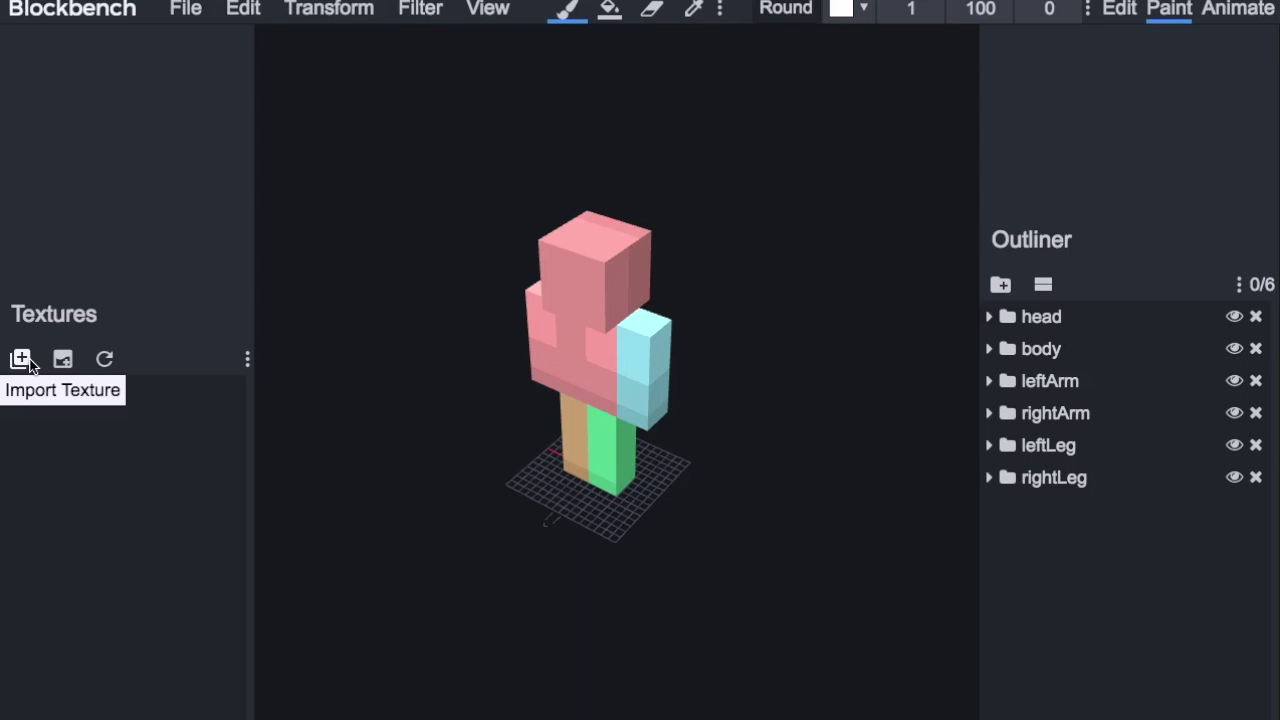
pyautogui.click(63, 360)
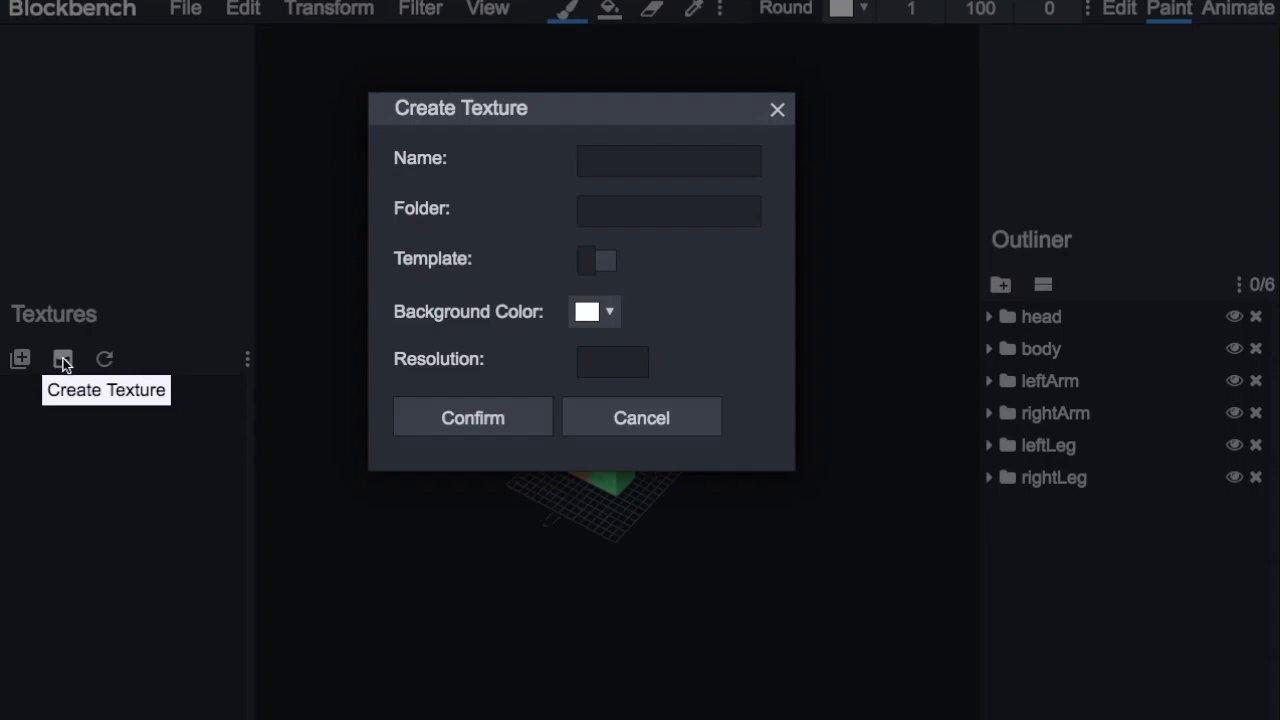
pyautogui.click(686, 168)
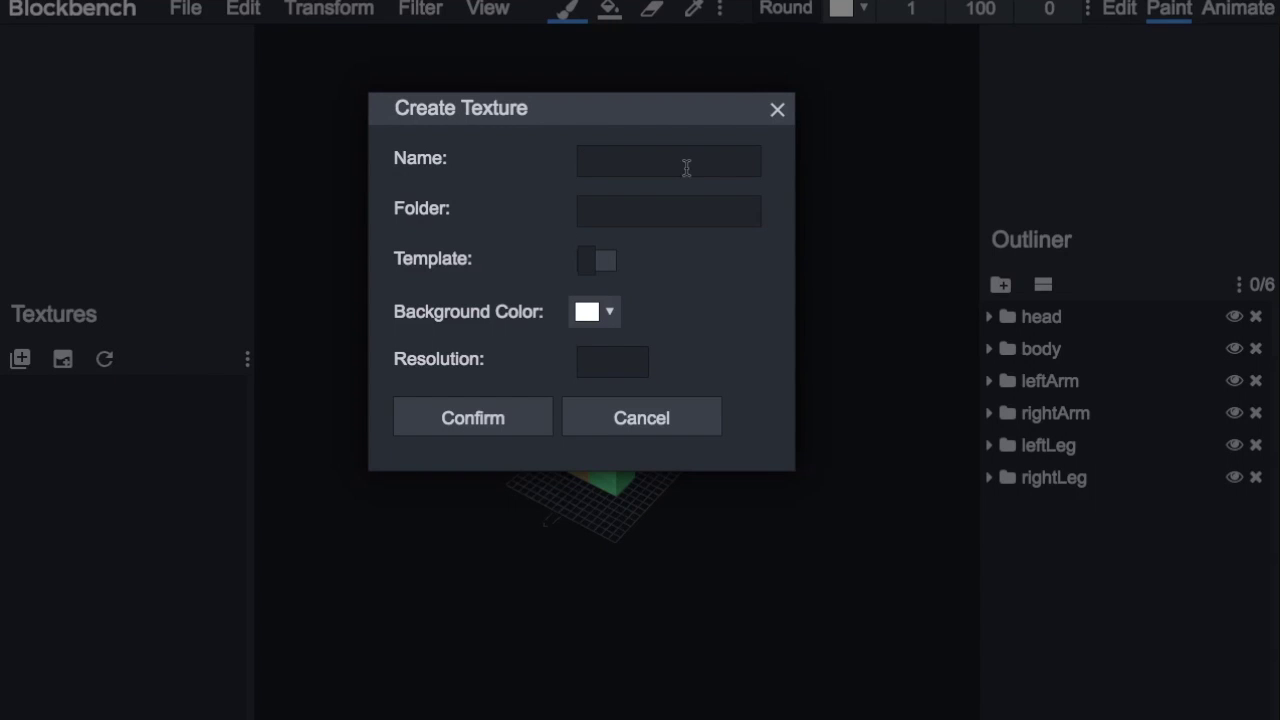
pyautogui.write('stuff')
pyautogui.click(590, 262)
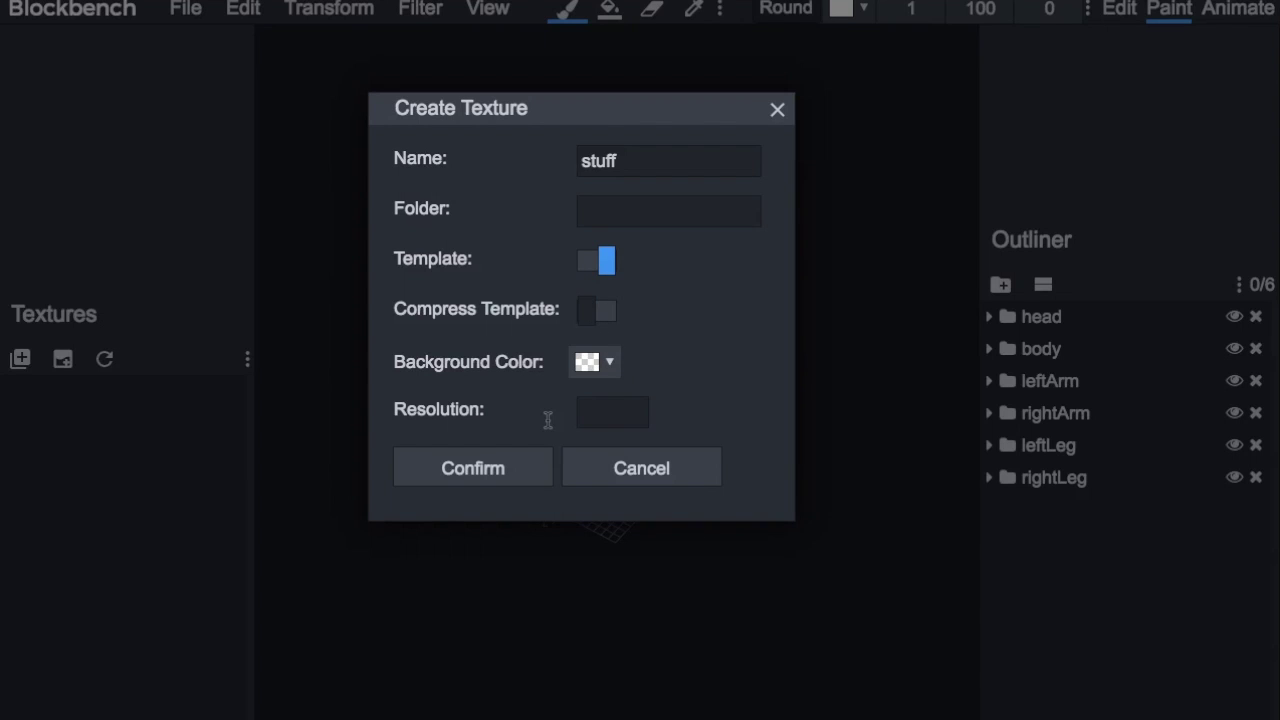
pyautogui.click(503, 467)
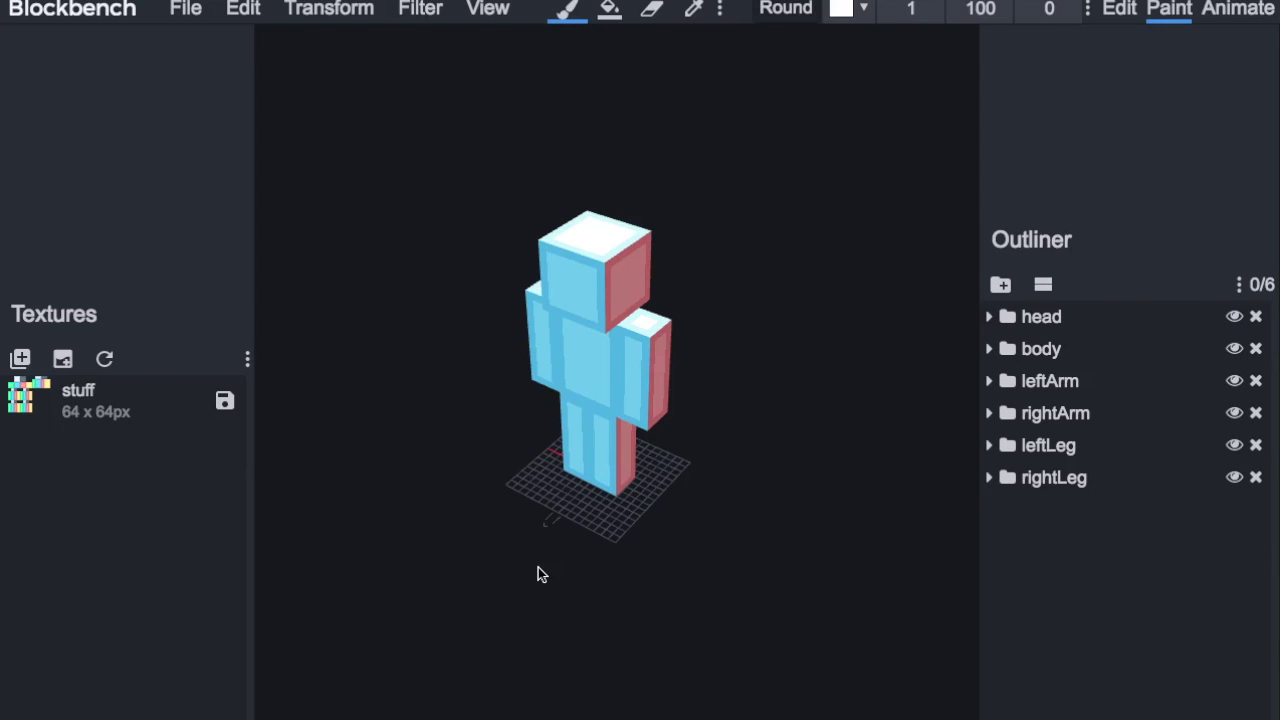
pyautogui.moveTo(513, 481); pyautogui.dragTo(580, 492)
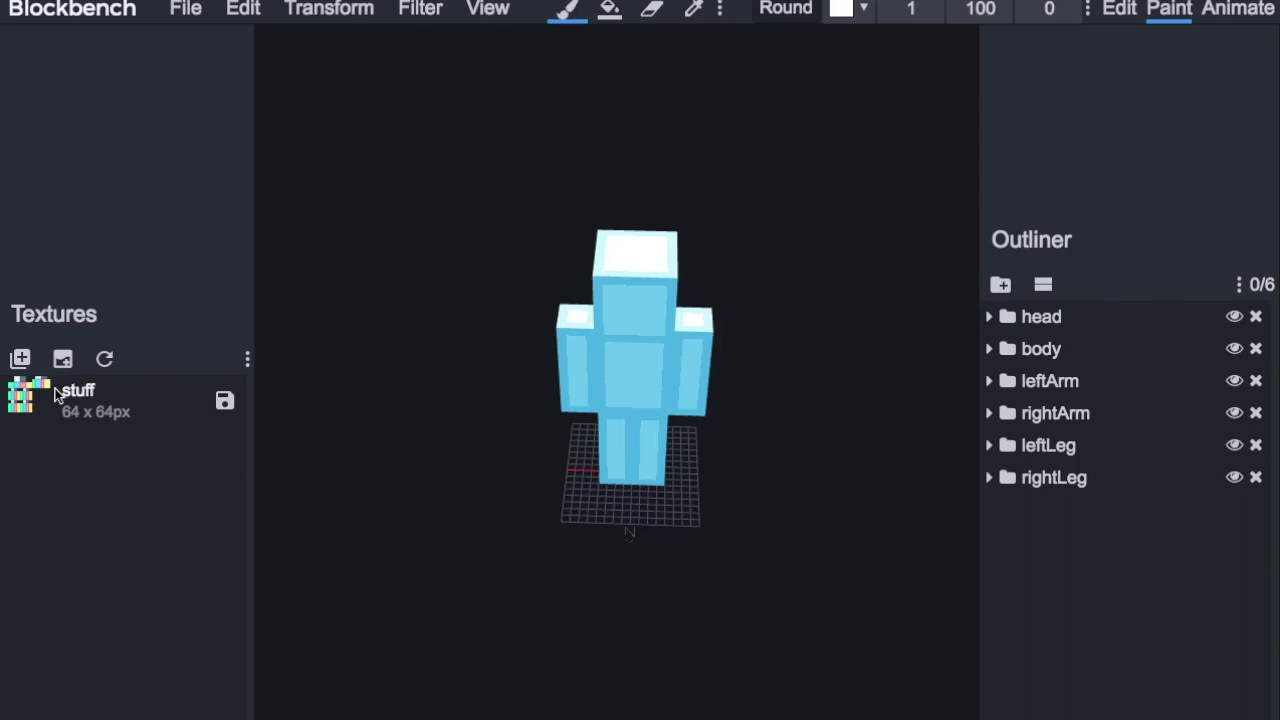
pyautogui.click(62, 362)
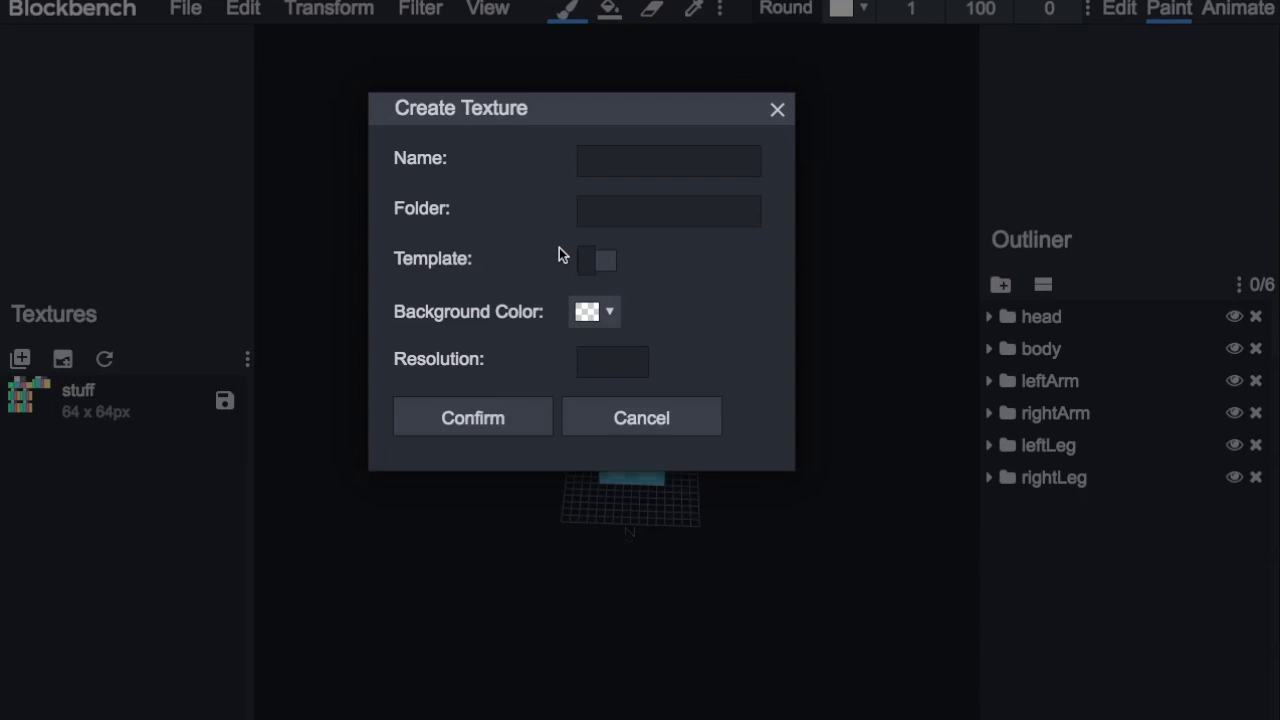
pyautogui.click(608, 418)
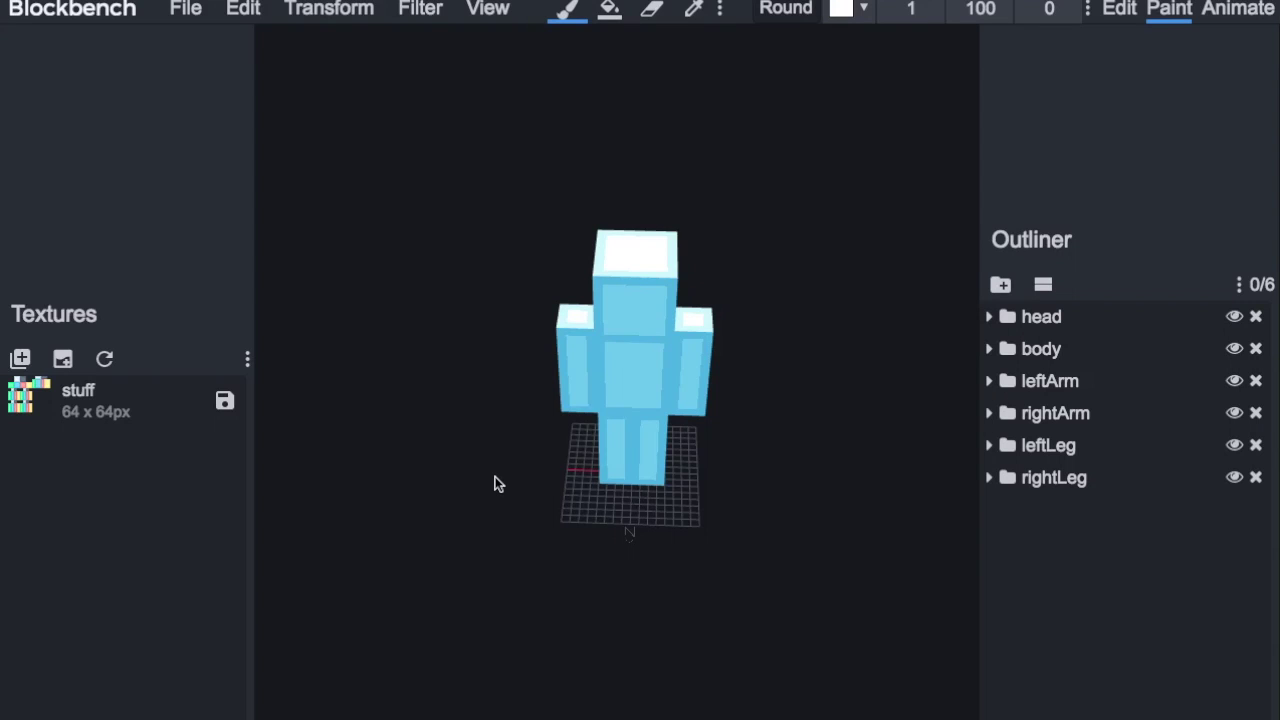
pyautogui.moveTo(497, 484); pyautogui.dragTo(670, 246)
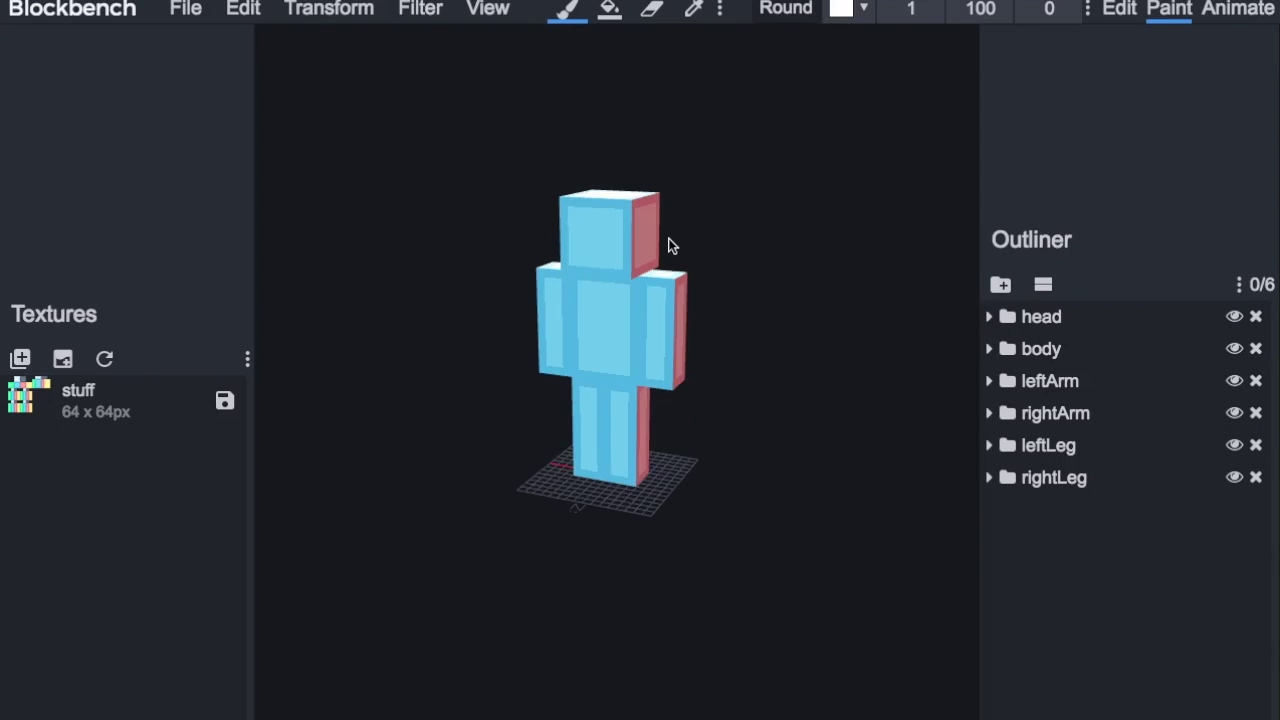
pyautogui.moveTo(706, 454)
pyautogui.mouseDown()
pyautogui.moveTo(461, 464)
pyautogui.moveTo(720, 443)
pyautogui.mouseUp()
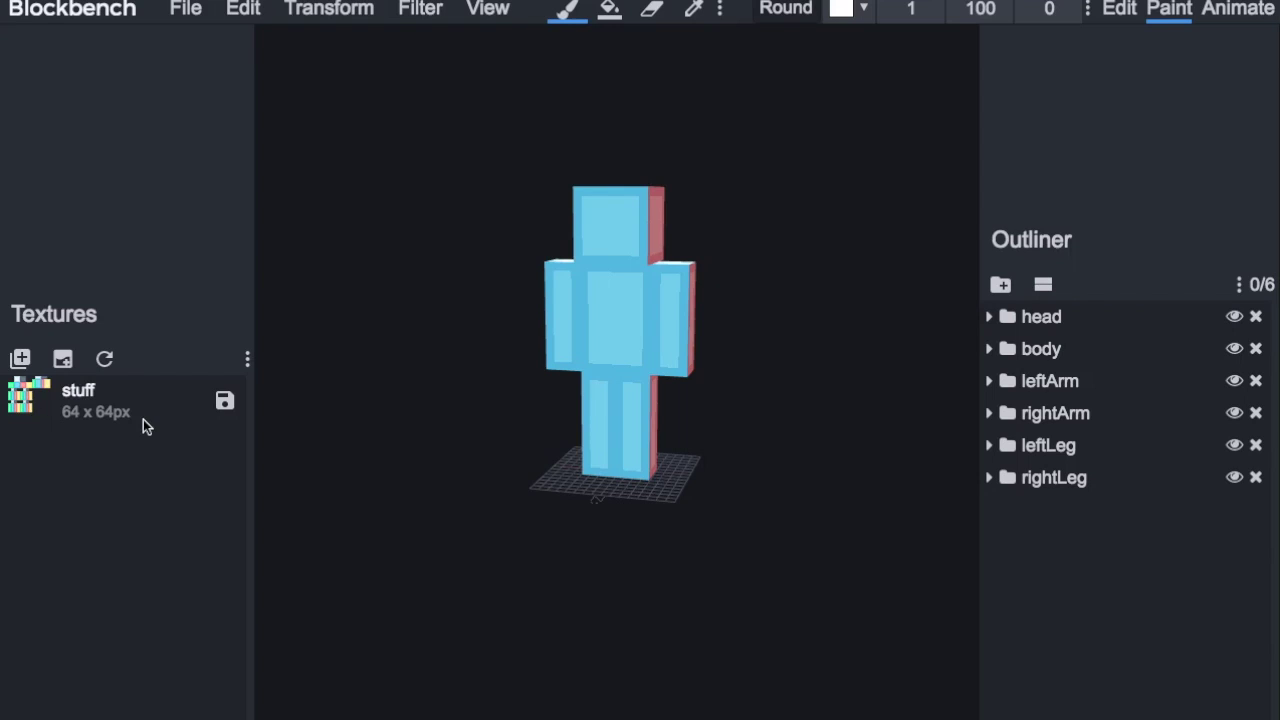
pyautogui.moveTo(843, 247); pyautogui.dragTo(806, 334)
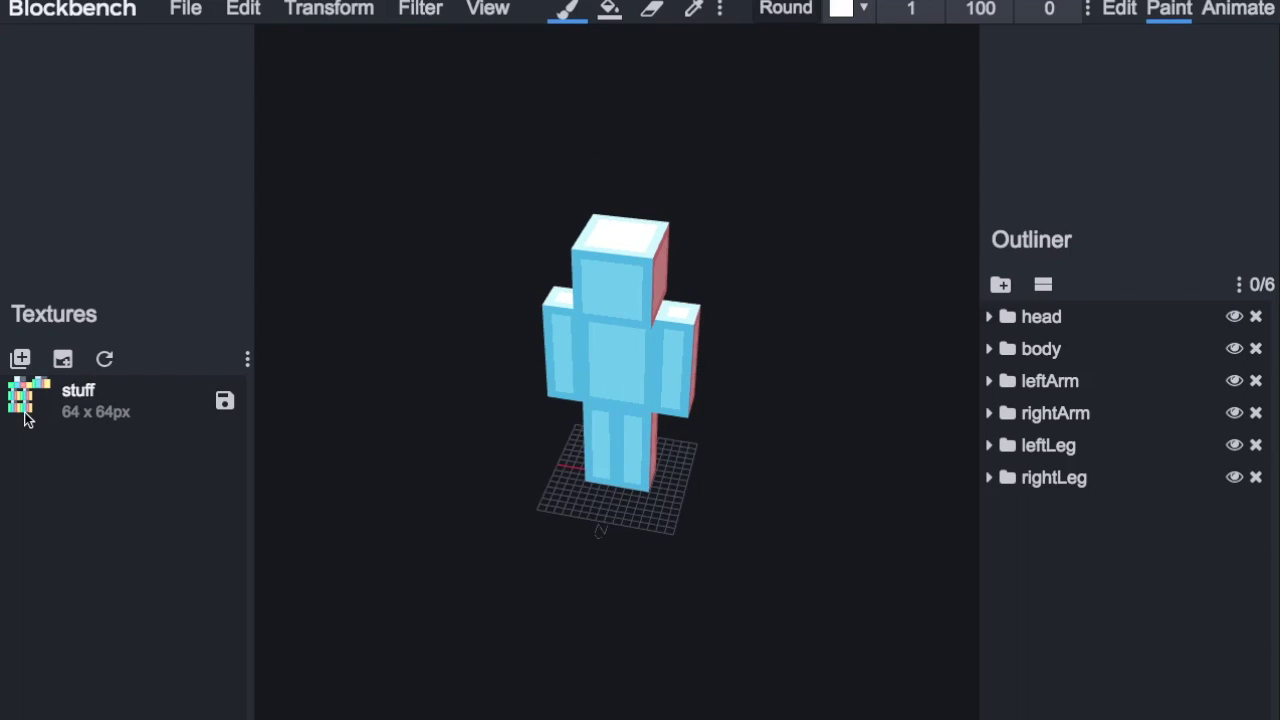
# Step: Set the brush colour to dark red #771d1d
pyautogui.click(866, 10)
pyautogui.click(936, 146)
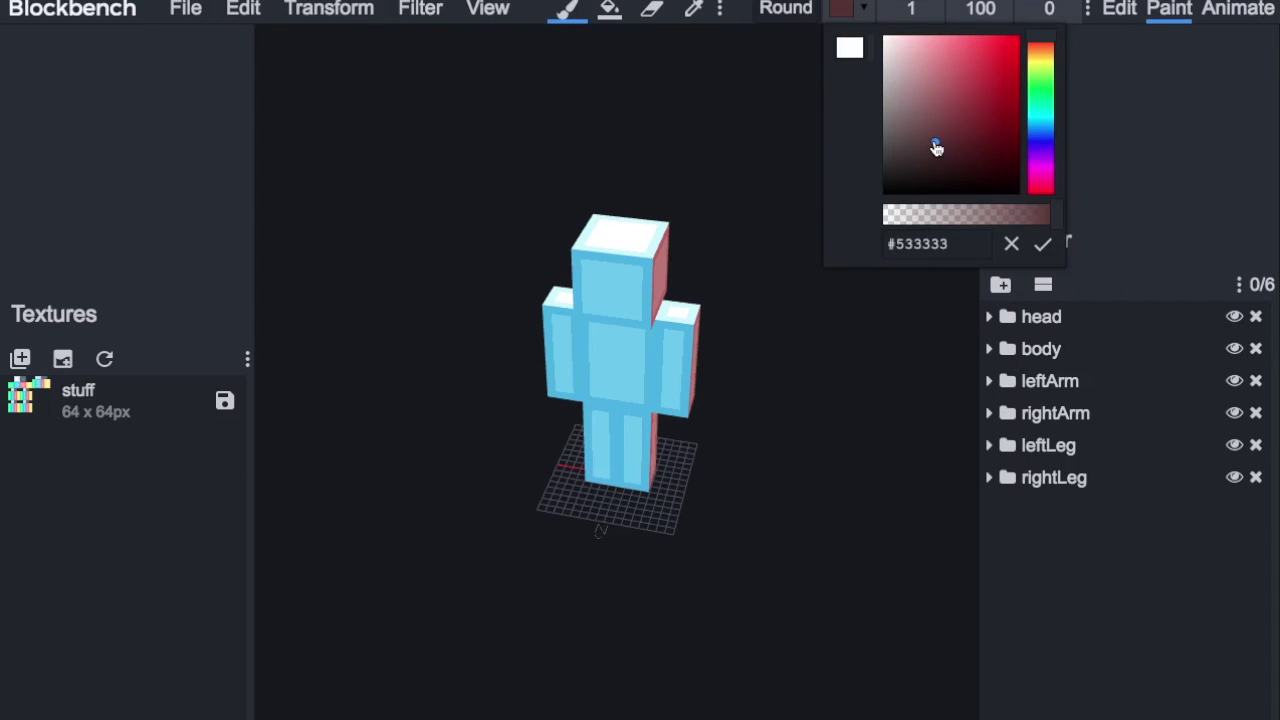
pyautogui.click(986, 123)
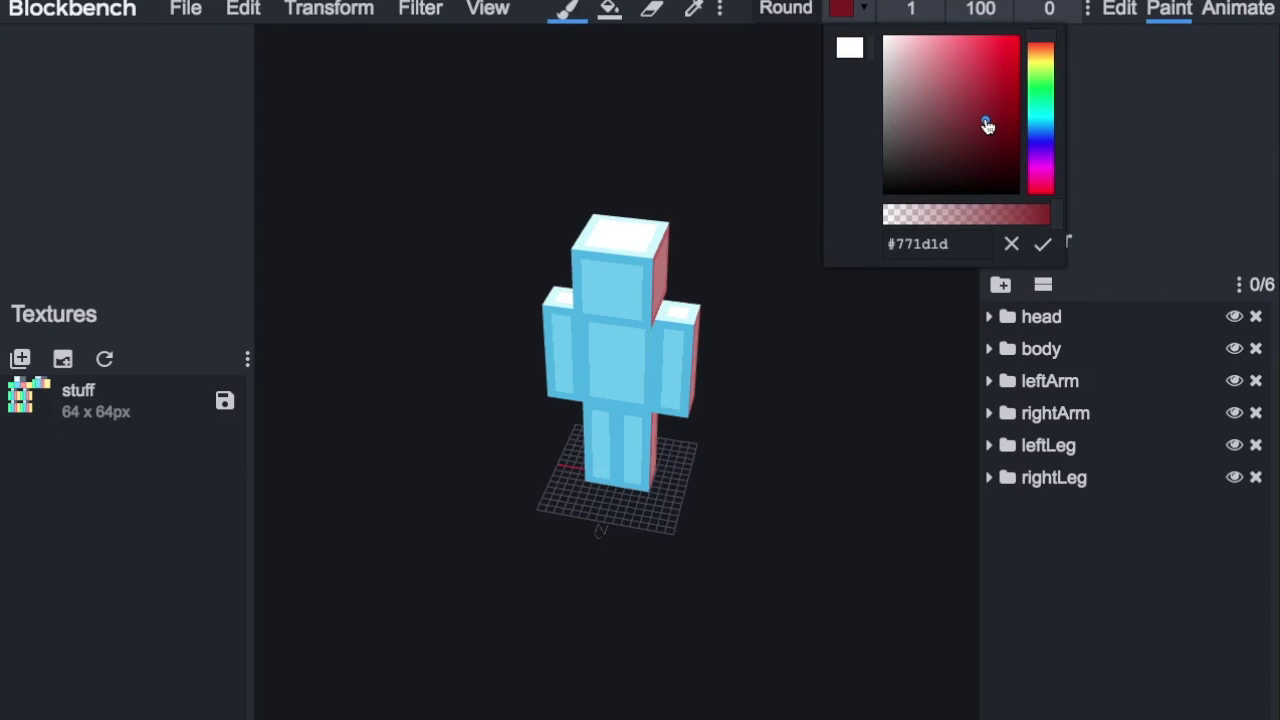
pyautogui.click(1042, 243)
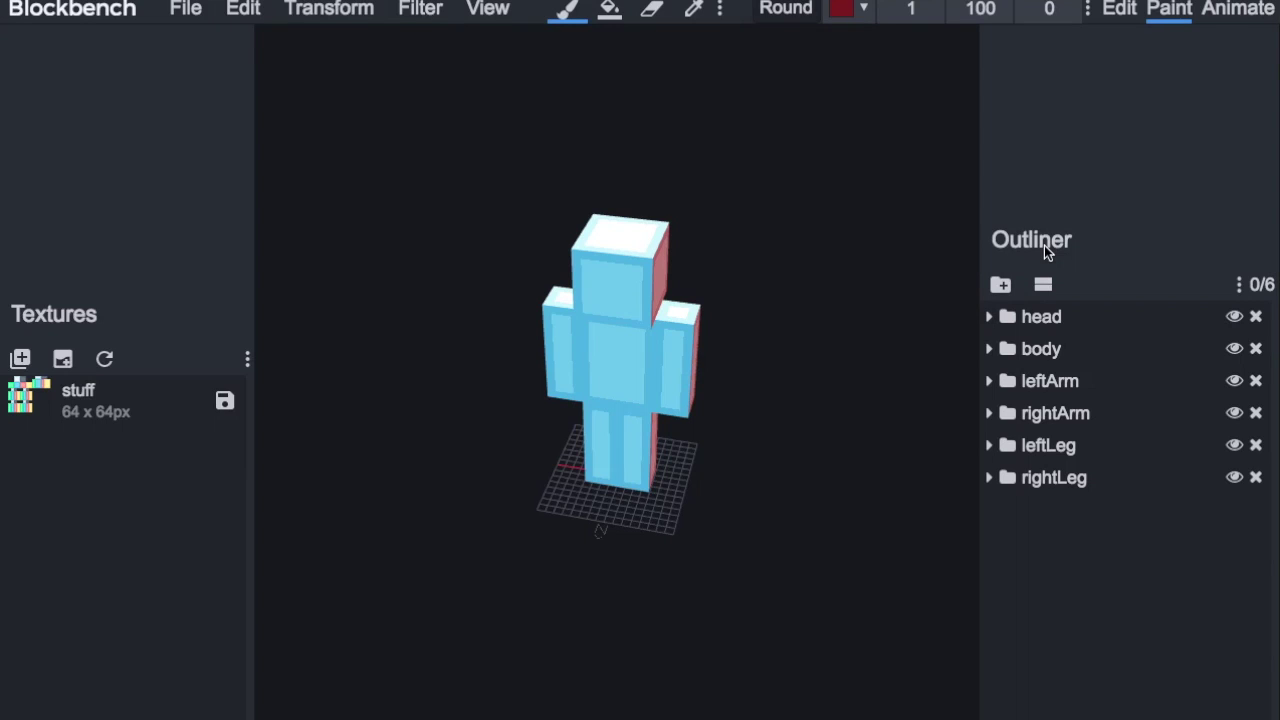
# Step: Paint freehand dark red marks on the front of the body, and two eyes and a smiling mouth on the head
pyautogui.click(617, 377)
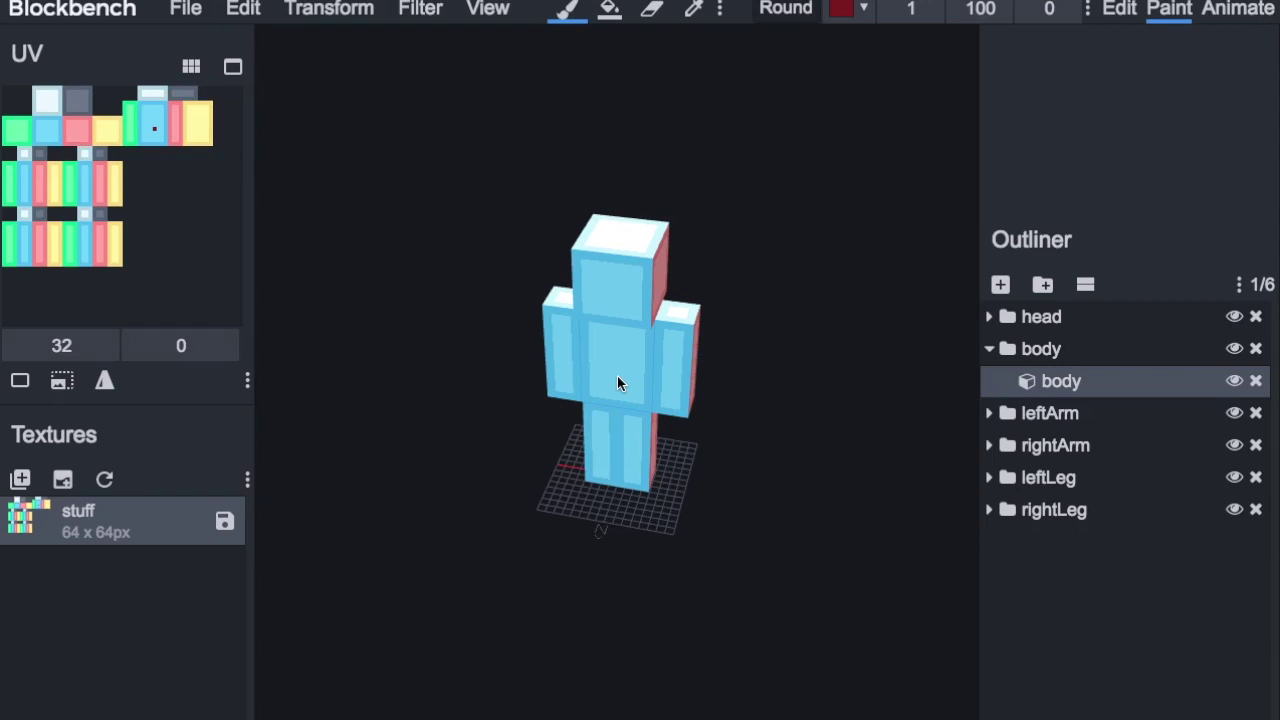
pyautogui.moveTo(623, 371)
pyautogui.mouseDown()
pyautogui.moveTo(644, 364)
pyautogui.moveTo(626, 376)
pyautogui.moveTo(601, 330)
pyautogui.mouseUp()
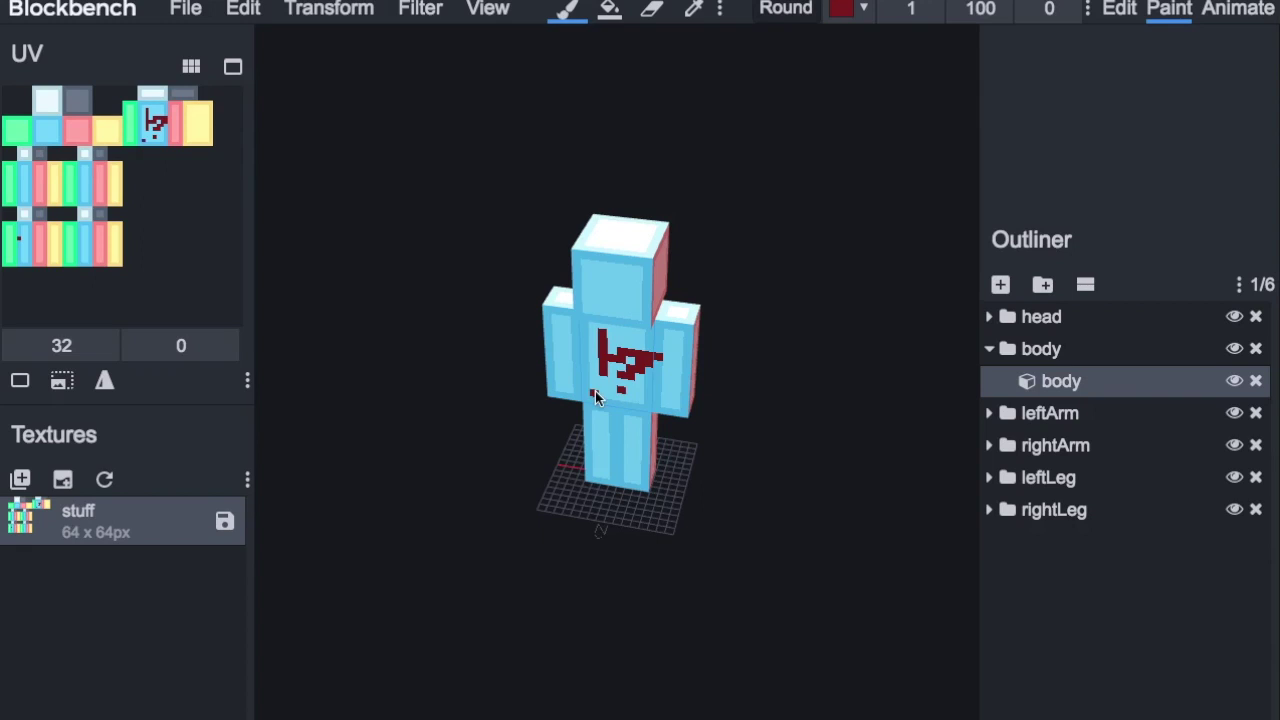
pyautogui.click(595, 383)
pyautogui.moveTo(658, 515)
pyautogui.mouseDown()
pyautogui.moveTo(854, 489)
pyautogui.moveTo(651, 503)
pyautogui.moveTo(645, 517)
pyautogui.mouseUp()
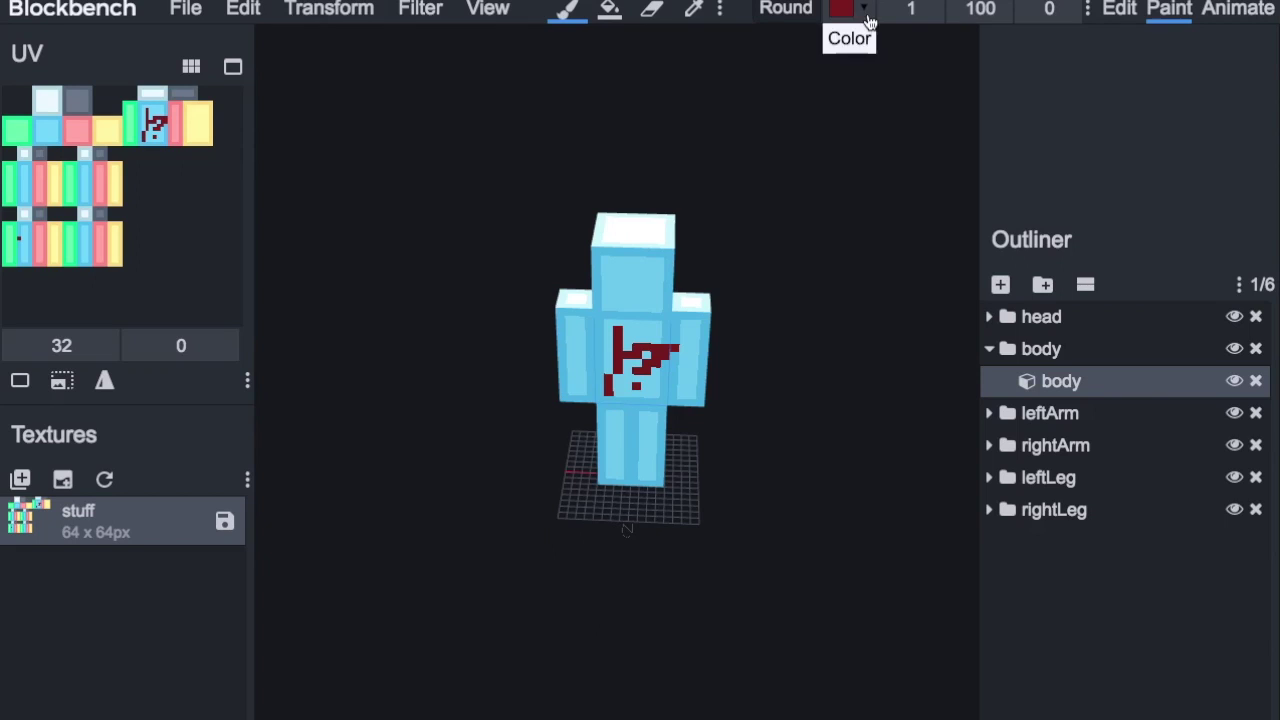
pyautogui.click(607, 270)
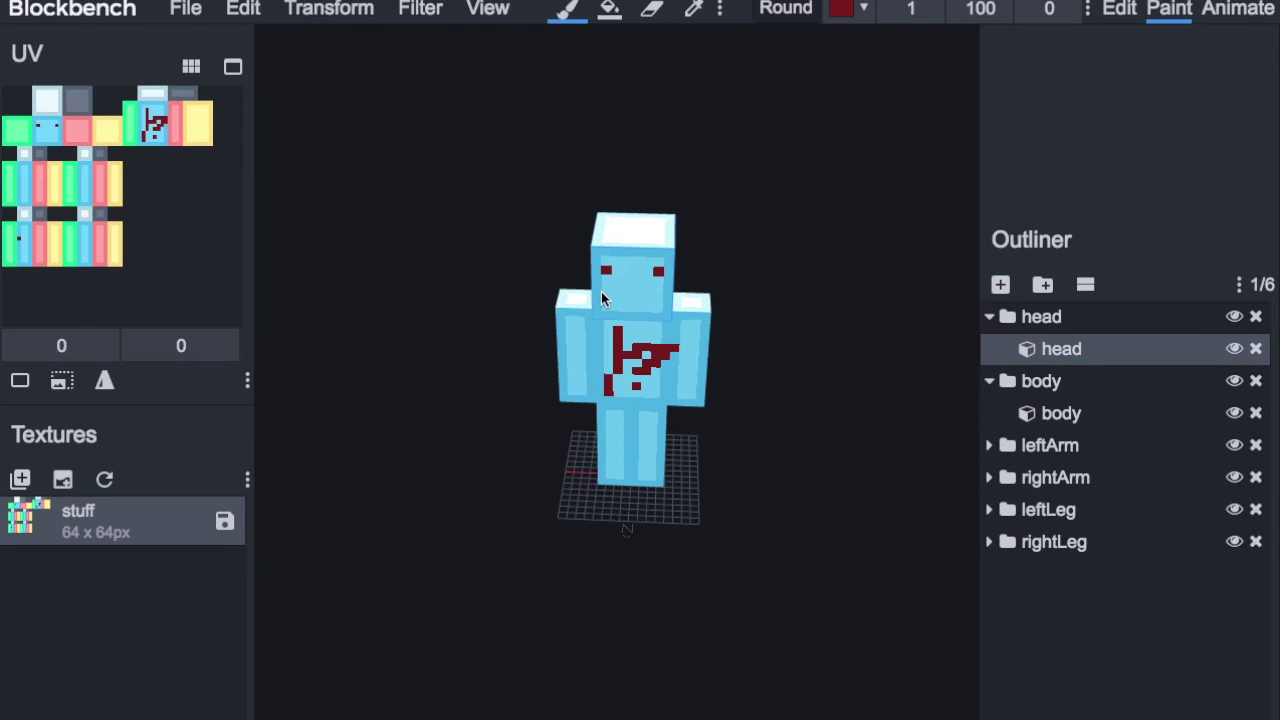
pyautogui.moveTo(614, 298); pyautogui.dragTo(646, 300)
# Step: Switch to animating, add a new animation, and create a rotation keyframe for the rightLeg group at 0 seconds
pyautogui.click(1236, 12)
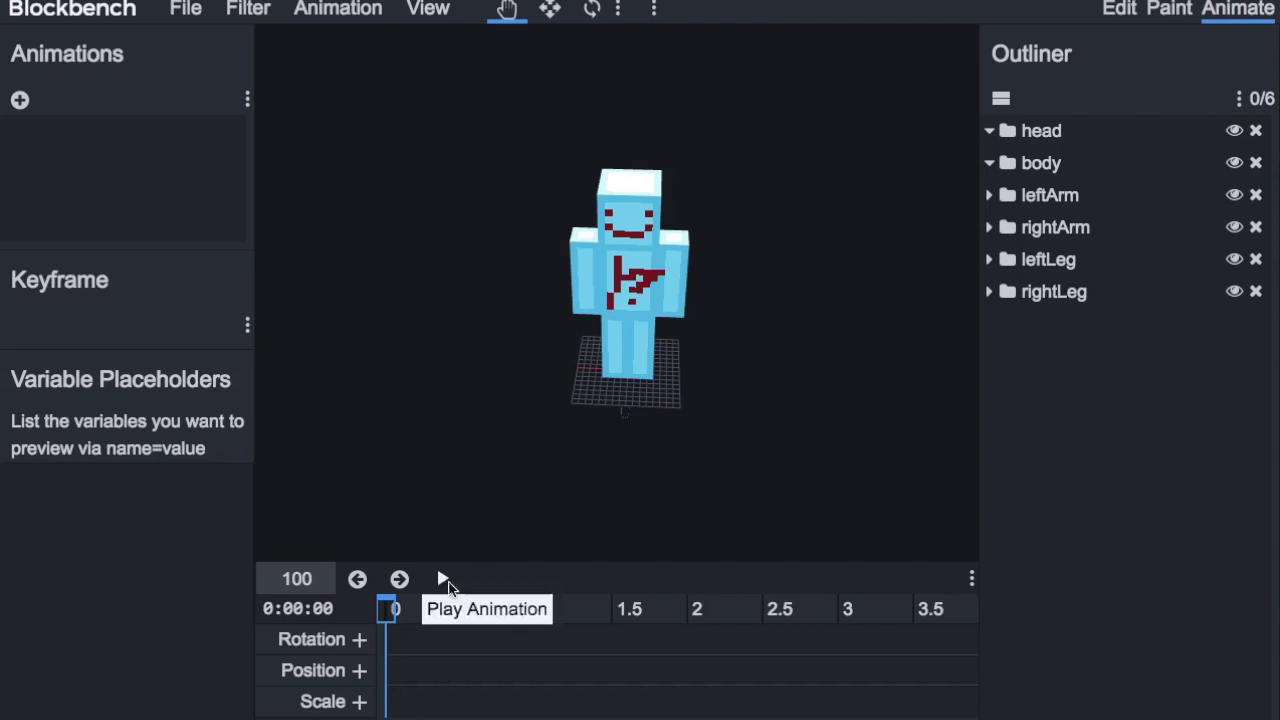
pyautogui.click(20, 101)
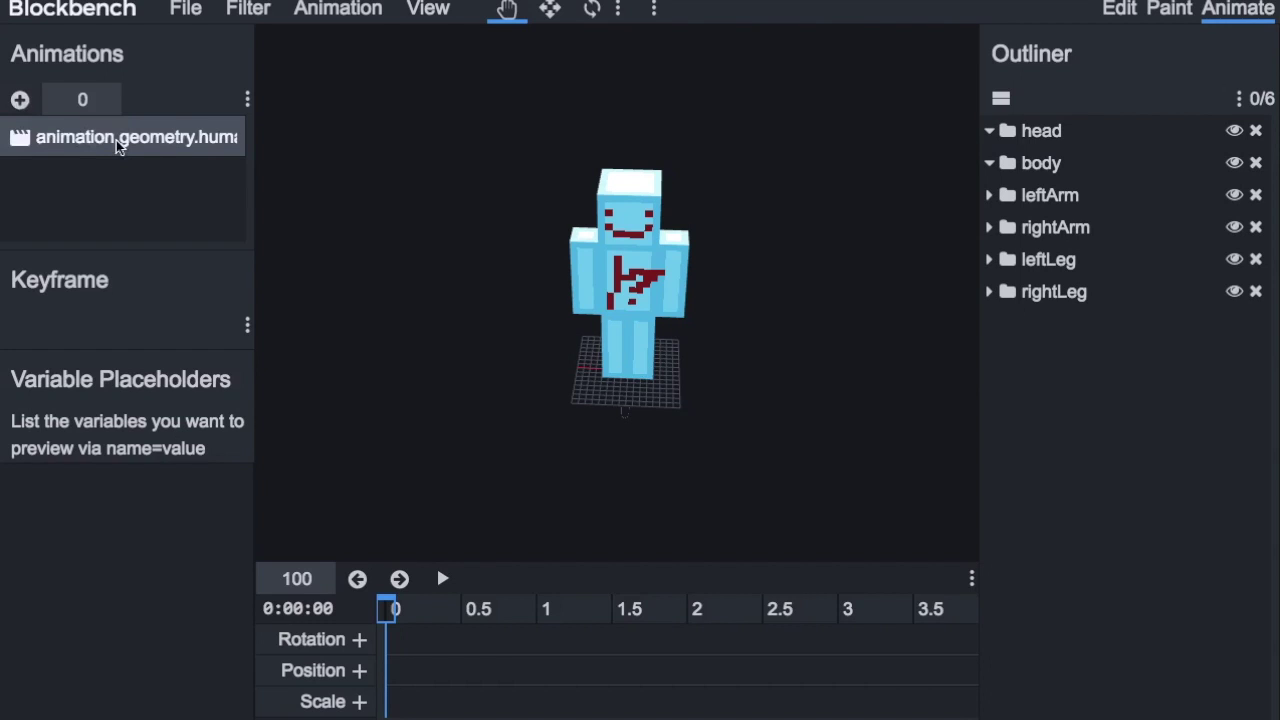
pyautogui.click(359, 640)
pyautogui.click(1040, 291)
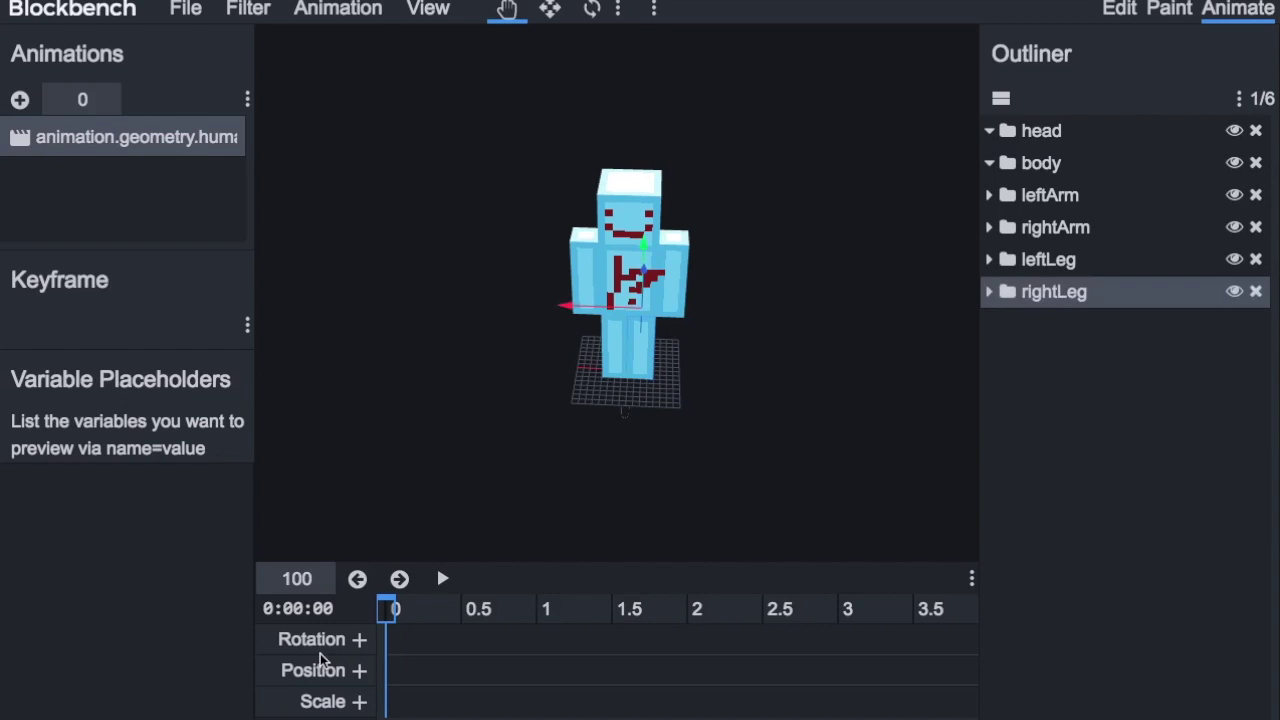
pyautogui.click(359, 640)
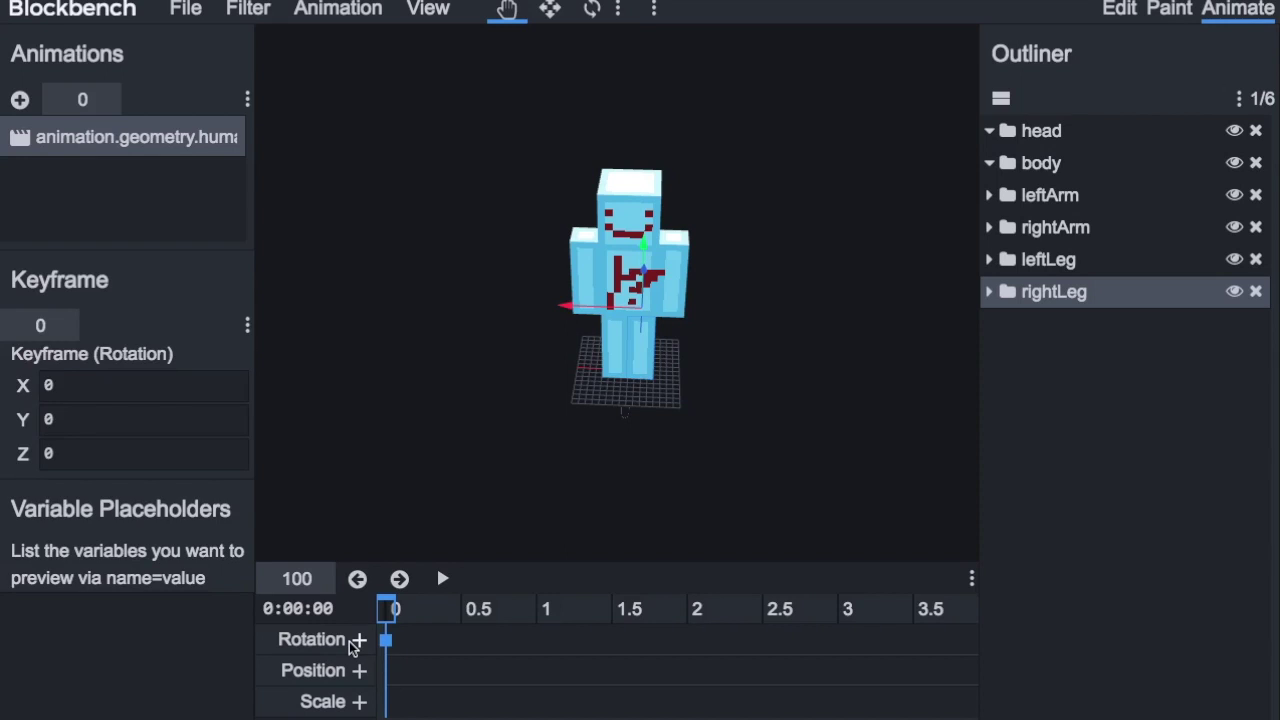
# Step: Add a second rotation keyframe for rightLeg at 0.5 seconds with its Y rotation set to 100
pyautogui.click(458, 612)
pyautogui.moveTo(458, 617); pyautogui.dragTo(460, 612)
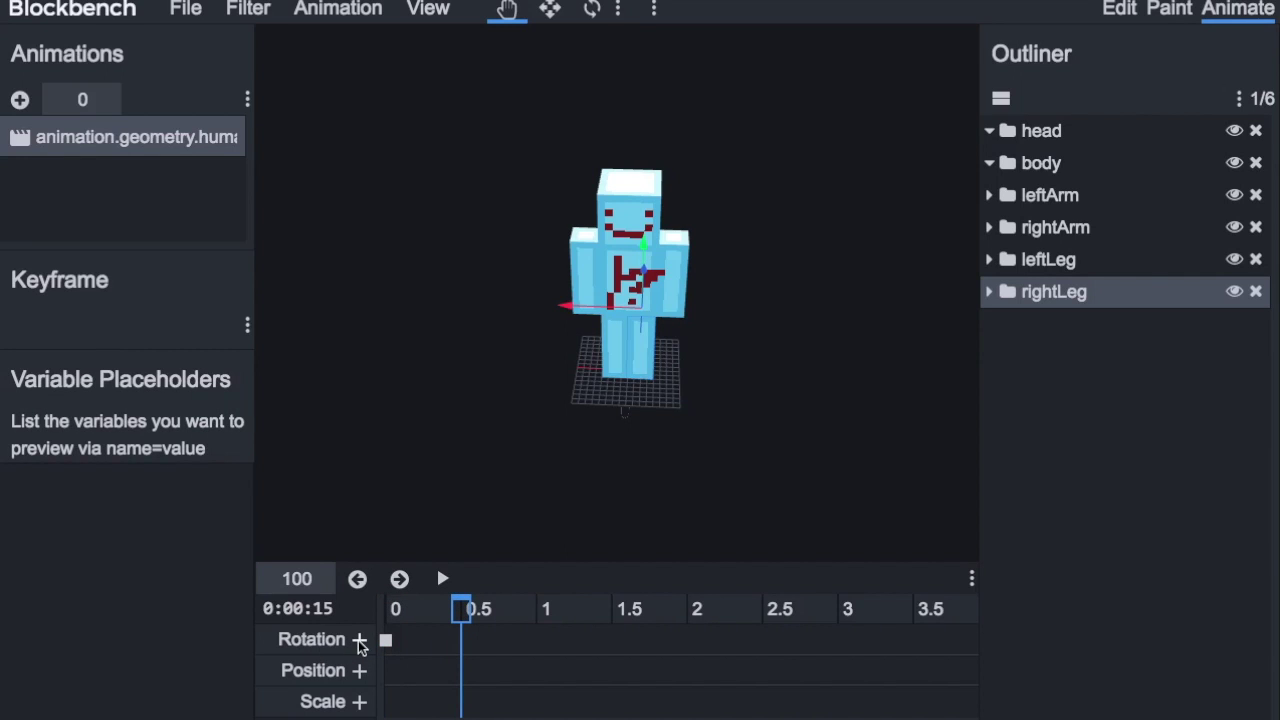
pyautogui.click(359, 642)
pyautogui.click(81, 418)
pyautogui.press('BackSpace')
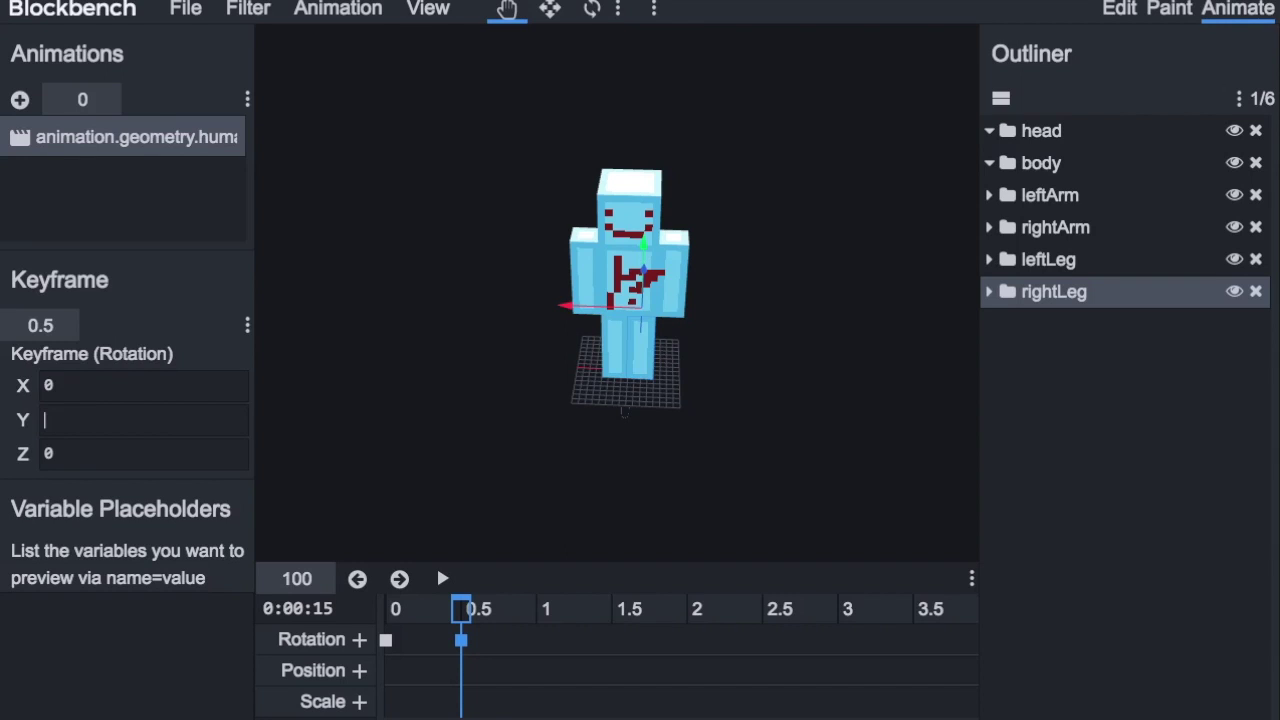
pyautogui.write('10')
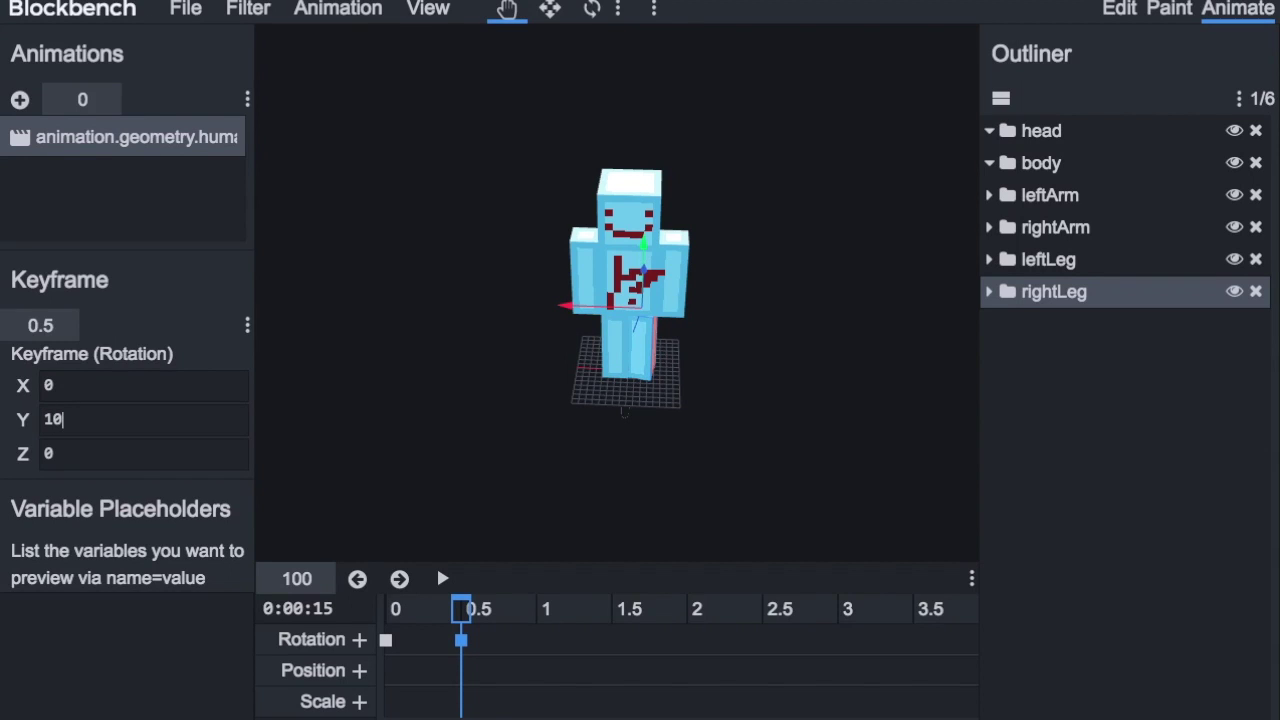
pyautogui.write('0')
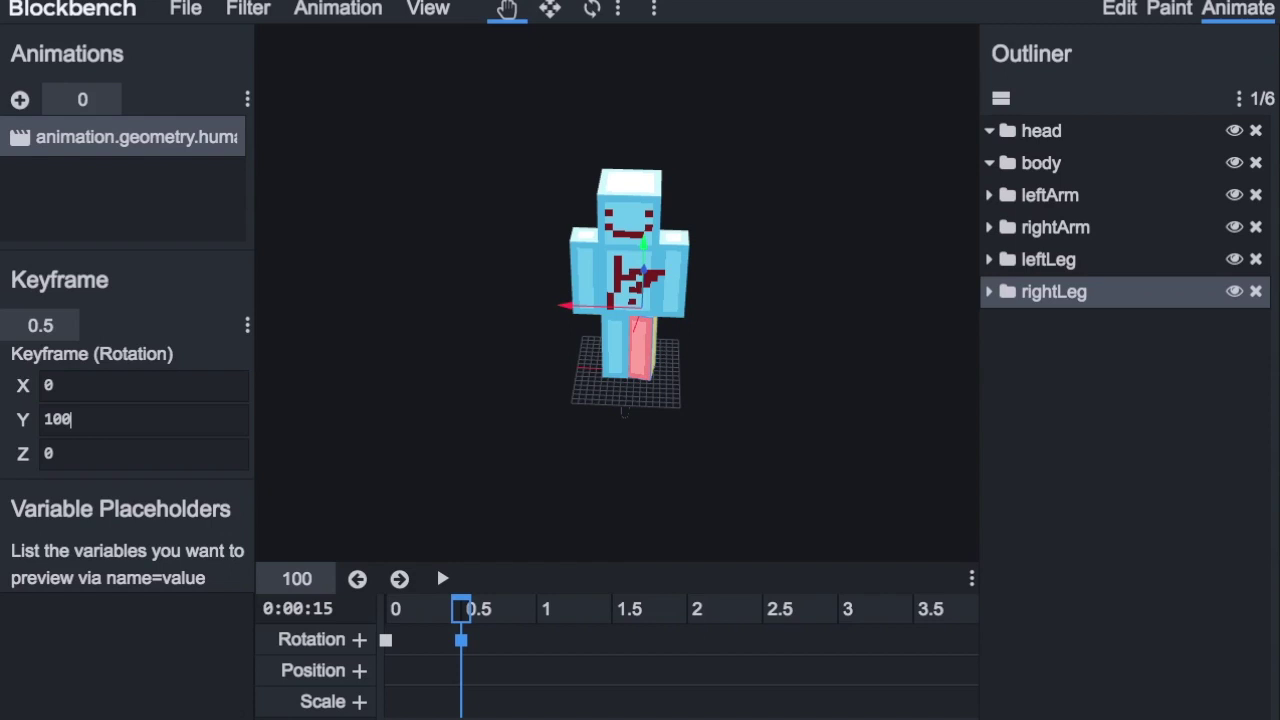
# Step: Play the leg animation from the start, pause it, and scrub the playhead to 1 second
pyautogui.click(388, 609)
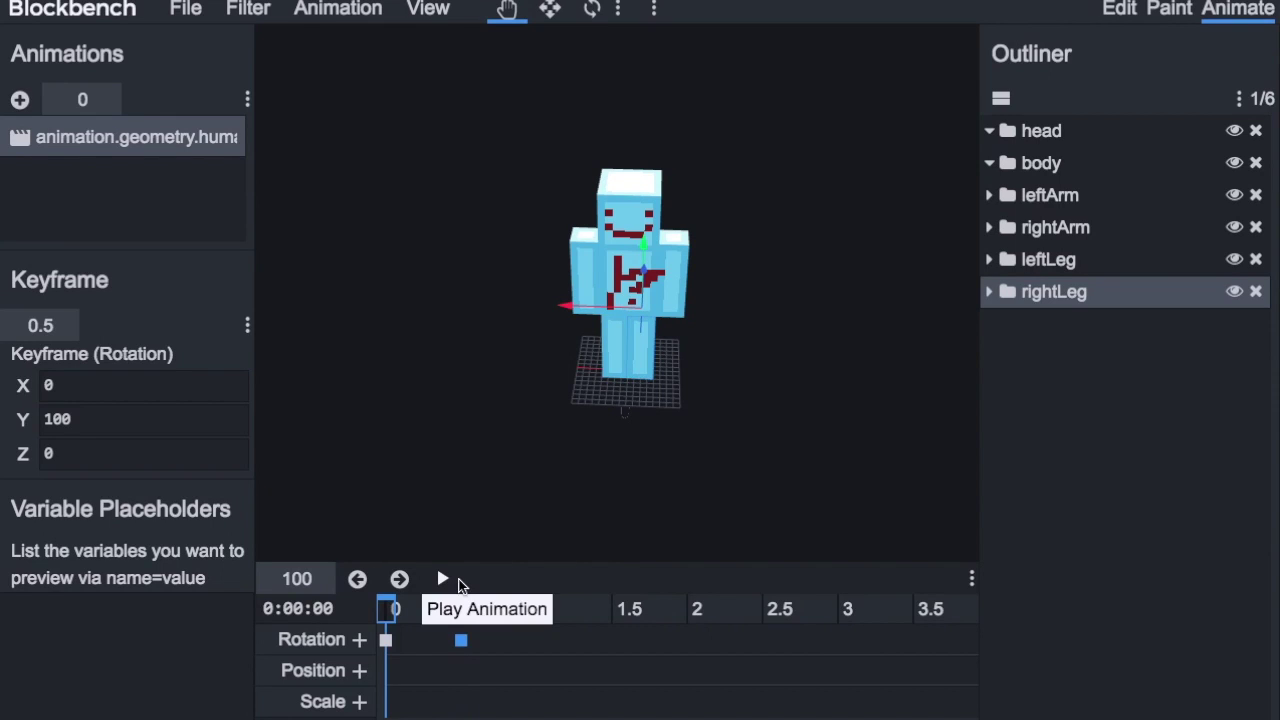
pyautogui.click(442, 580)
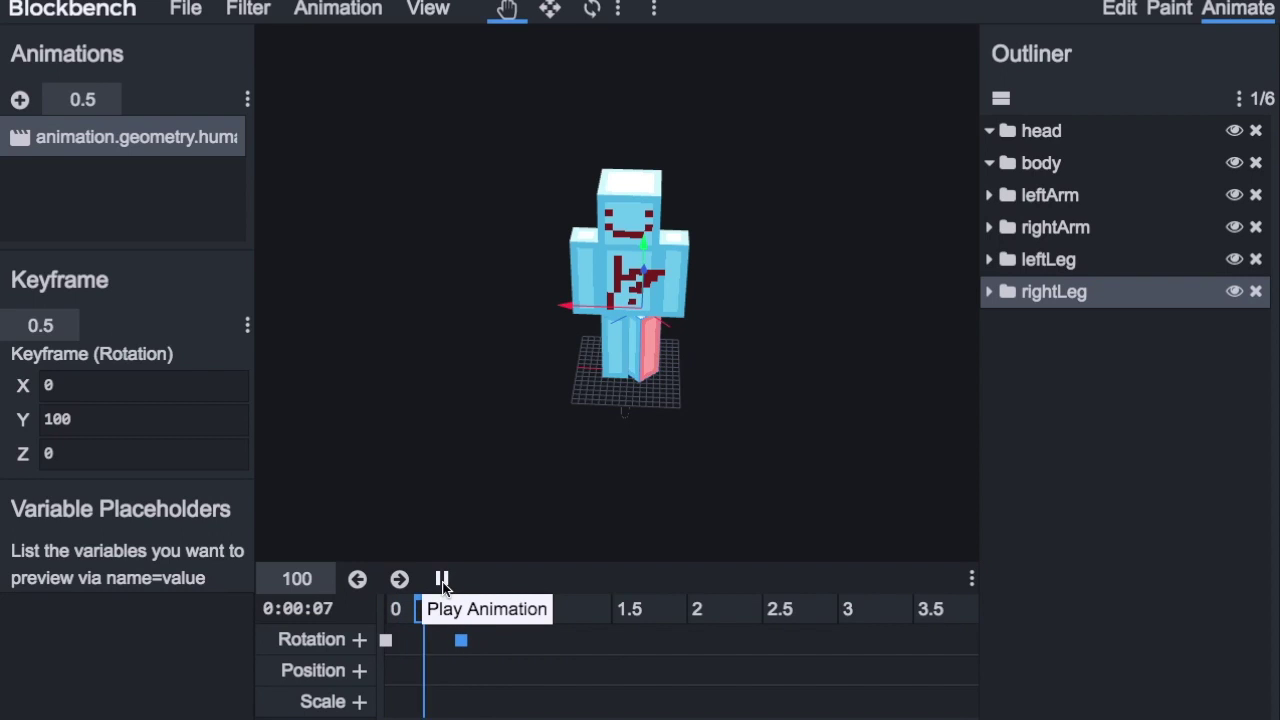
pyautogui.click(442, 581)
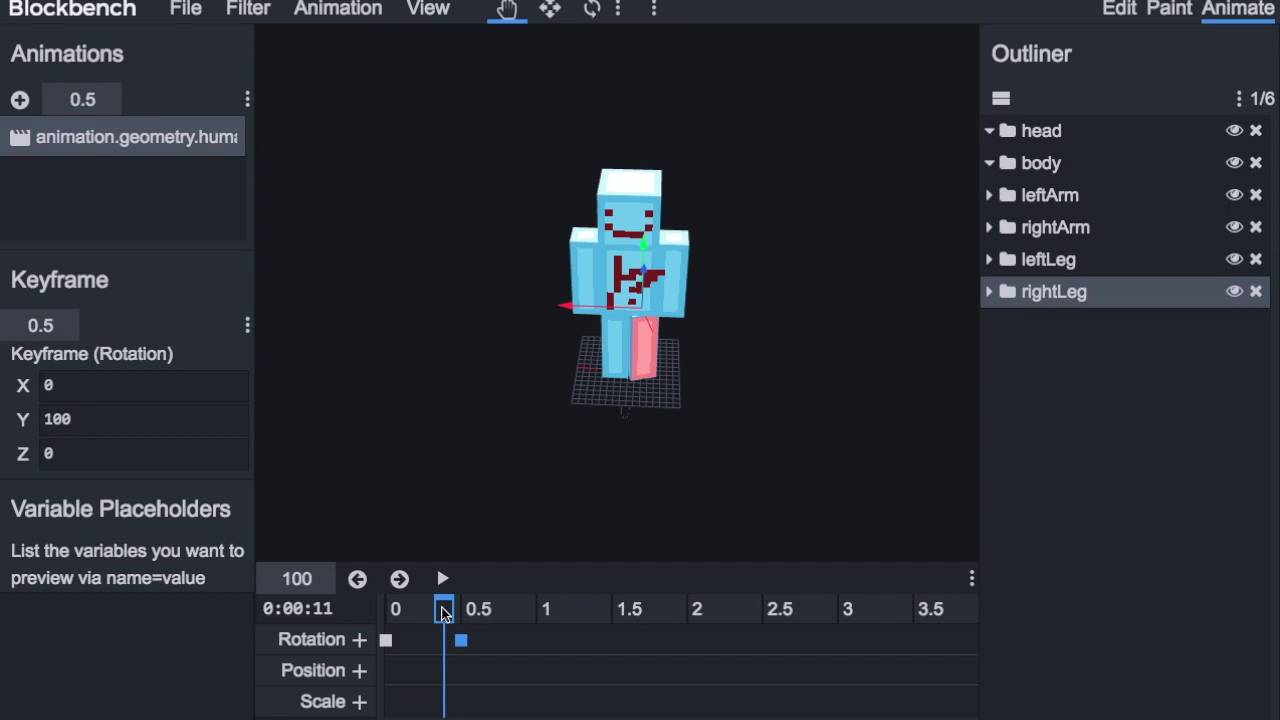
pyautogui.moveTo(444, 613); pyautogui.dragTo(538, 617)
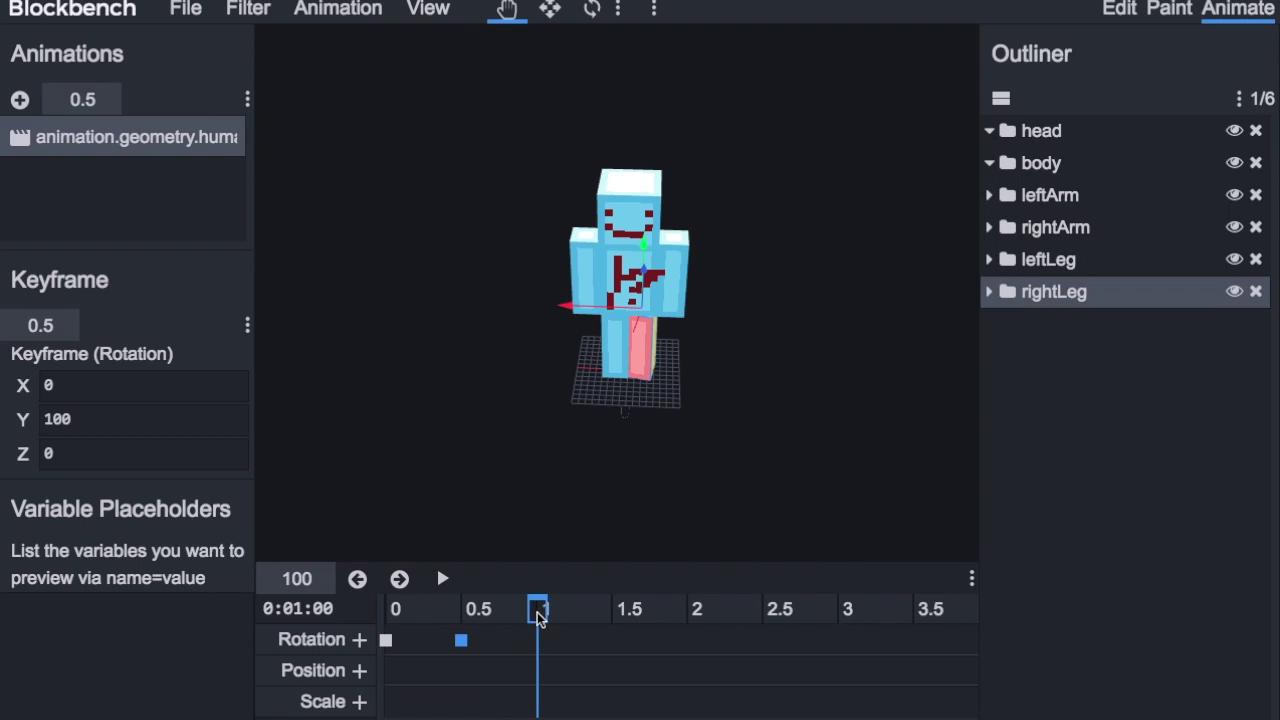
pyautogui.click(538, 617)
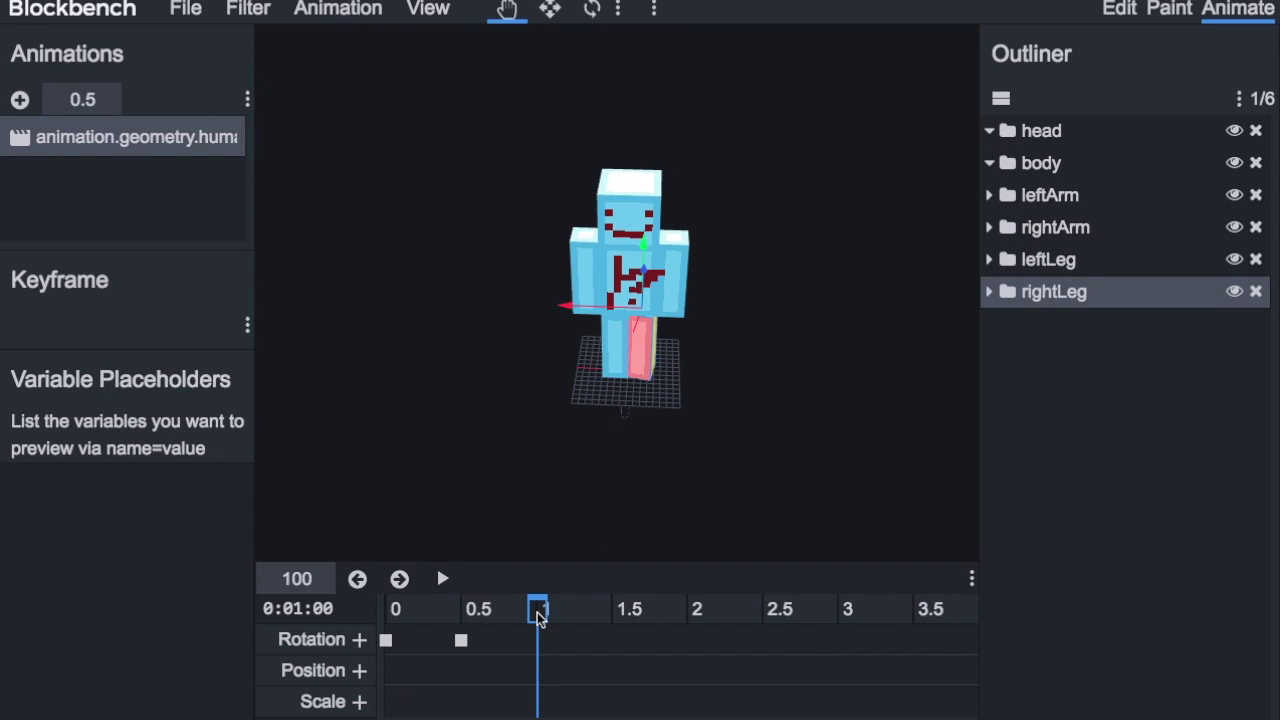
# Step: Check the leg's rotation keyframes, the animation's Loop and Override options, and the commands for managing keyframes and importing or exporting animations
pyautogui.click(461, 640)
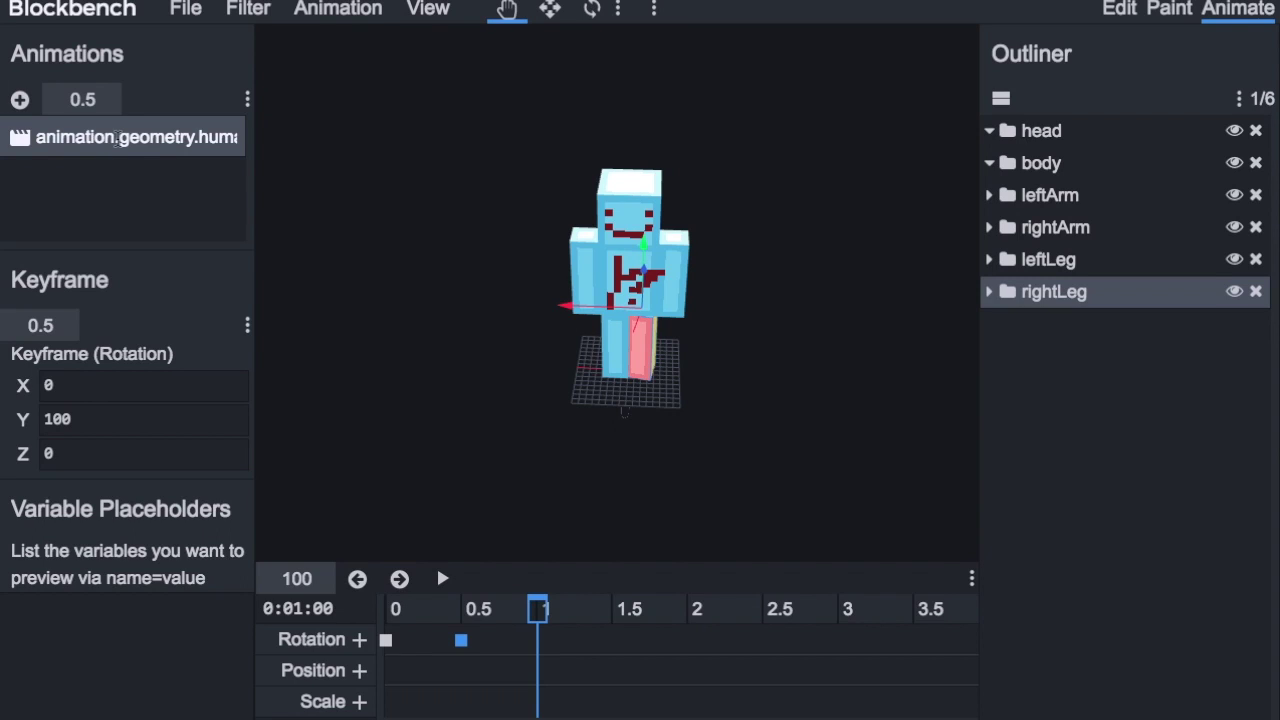
pyautogui.rightClick(160, 139)
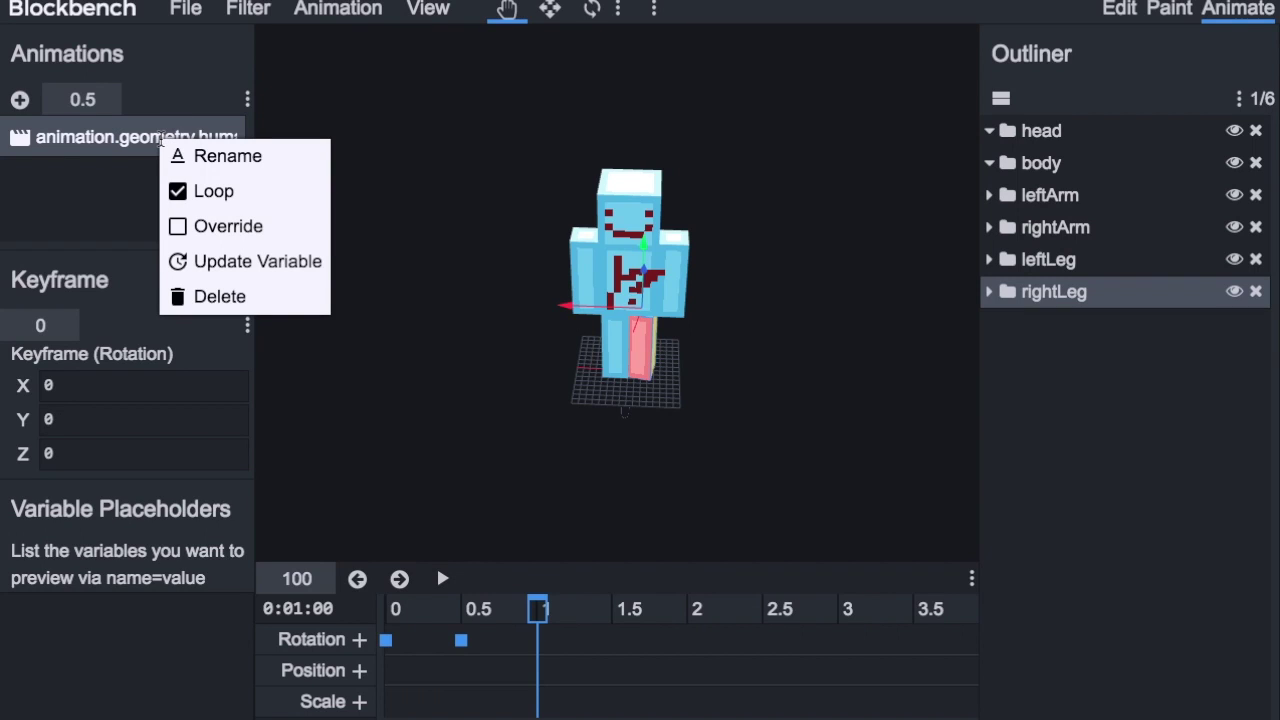
pyautogui.click(325, 40)
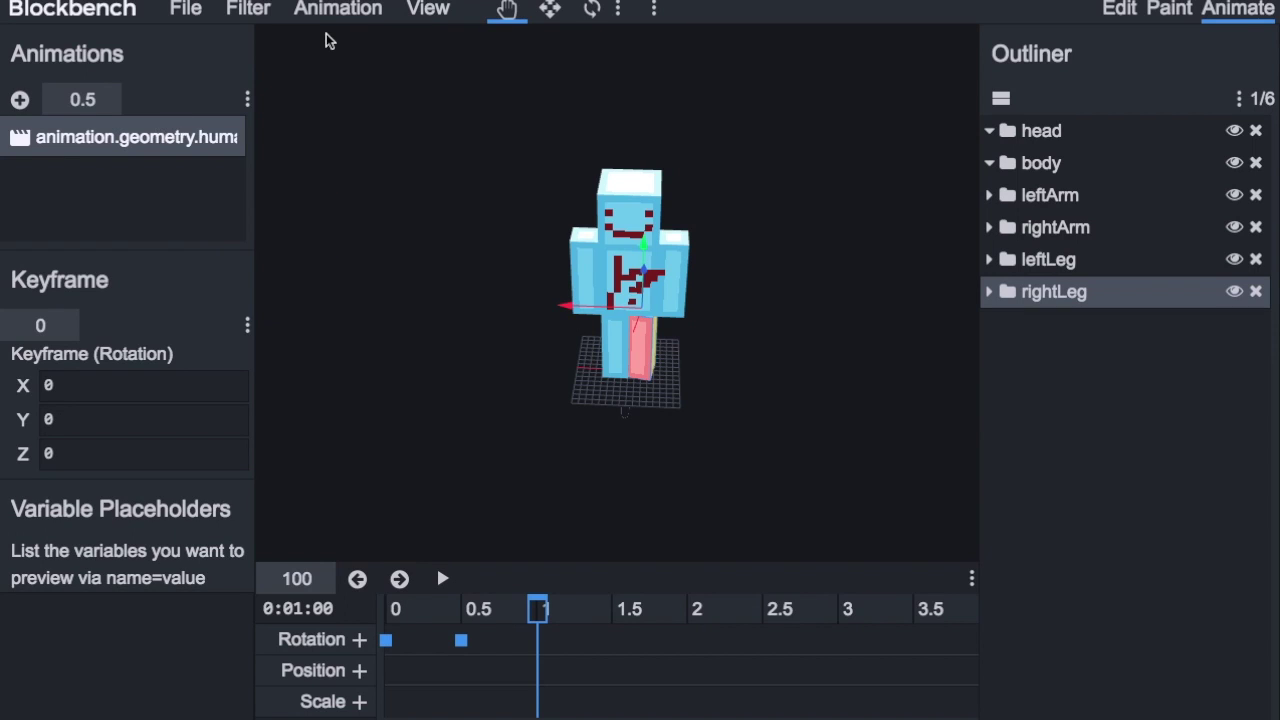
pyautogui.click(332, 12)
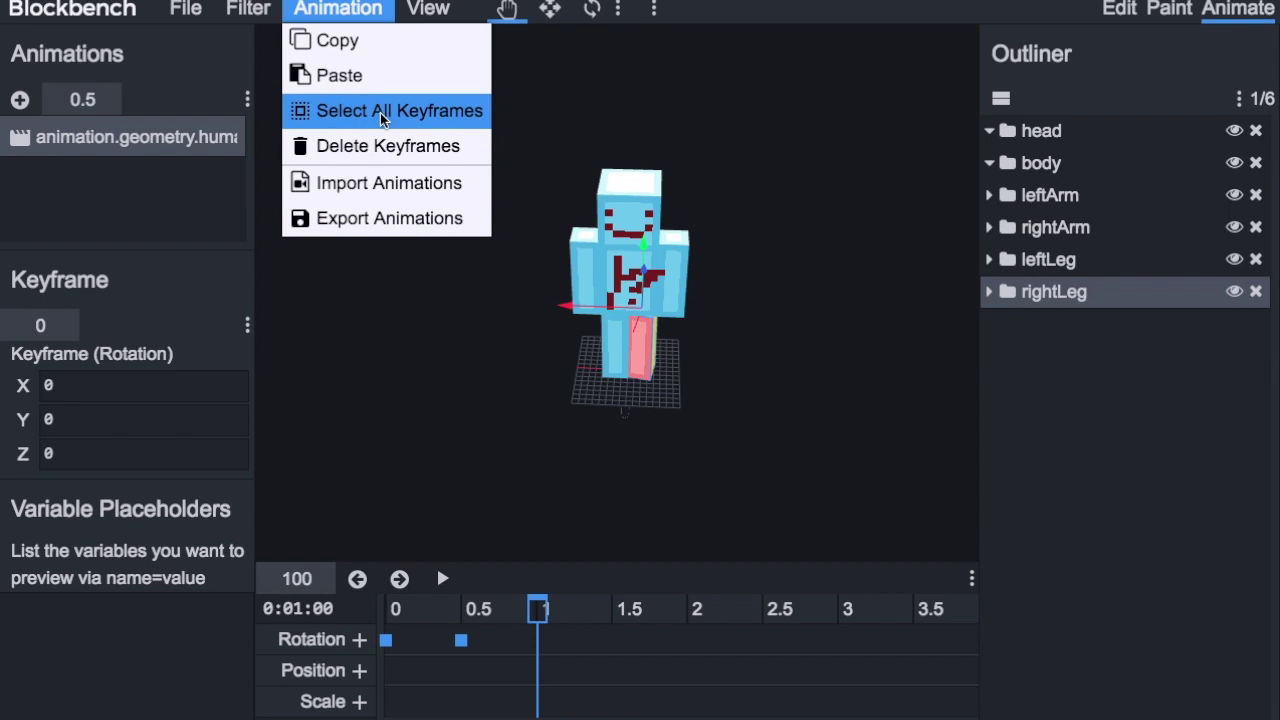
# Step: Return to edit mode, look through the model's export formats, and open the Java entity export without saving a file
pyautogui.click(363, 369)
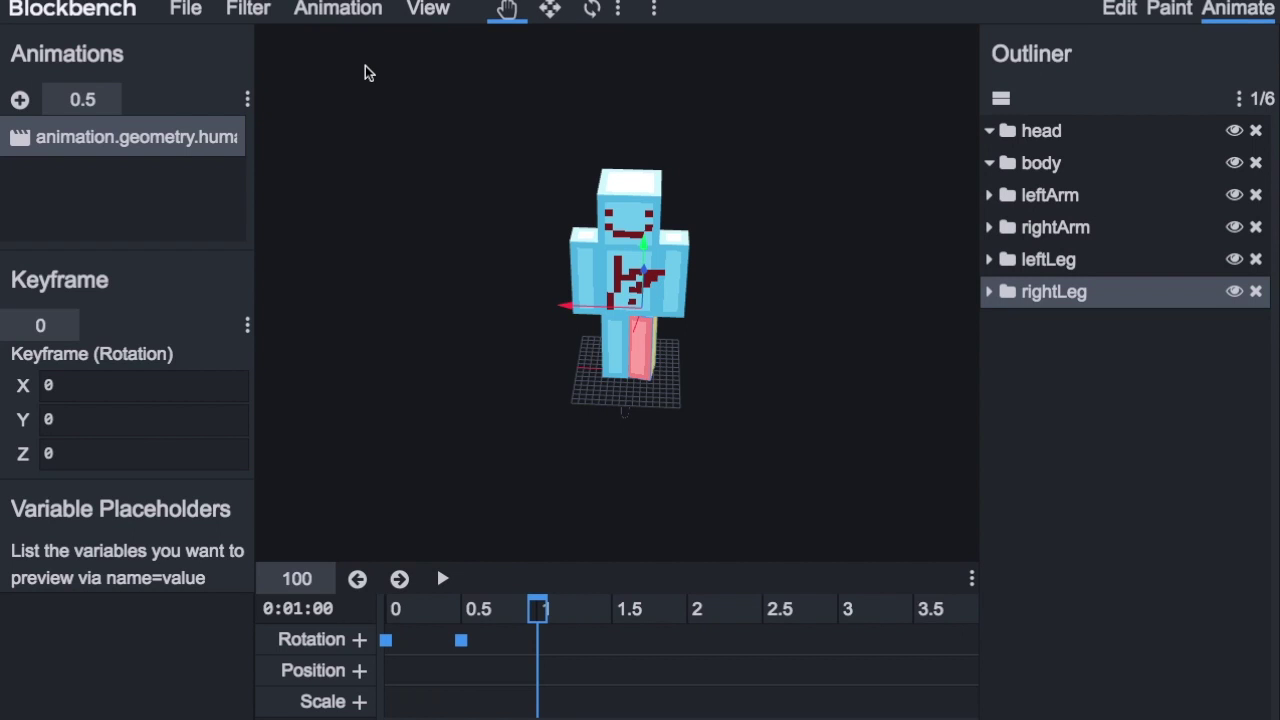
pyautogui.click(1119, 9)
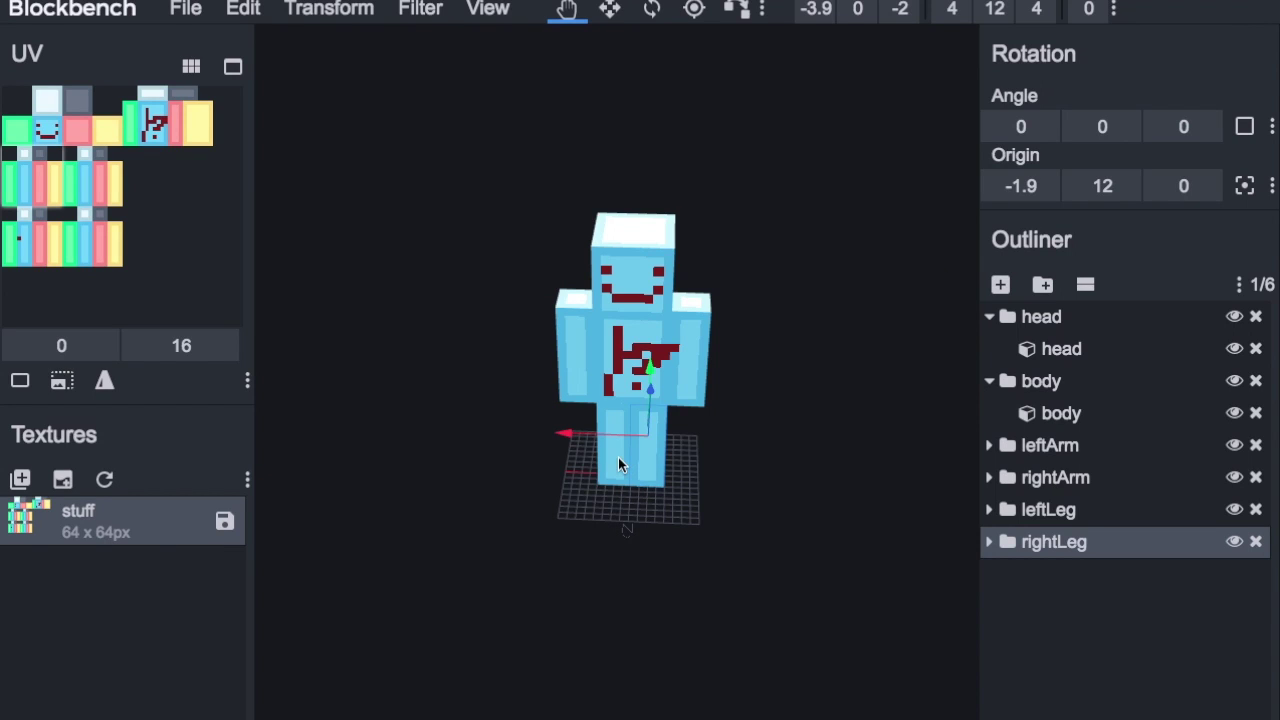
pyautogui.click(185, 12)
pyautogui.moveTo(246, 222)
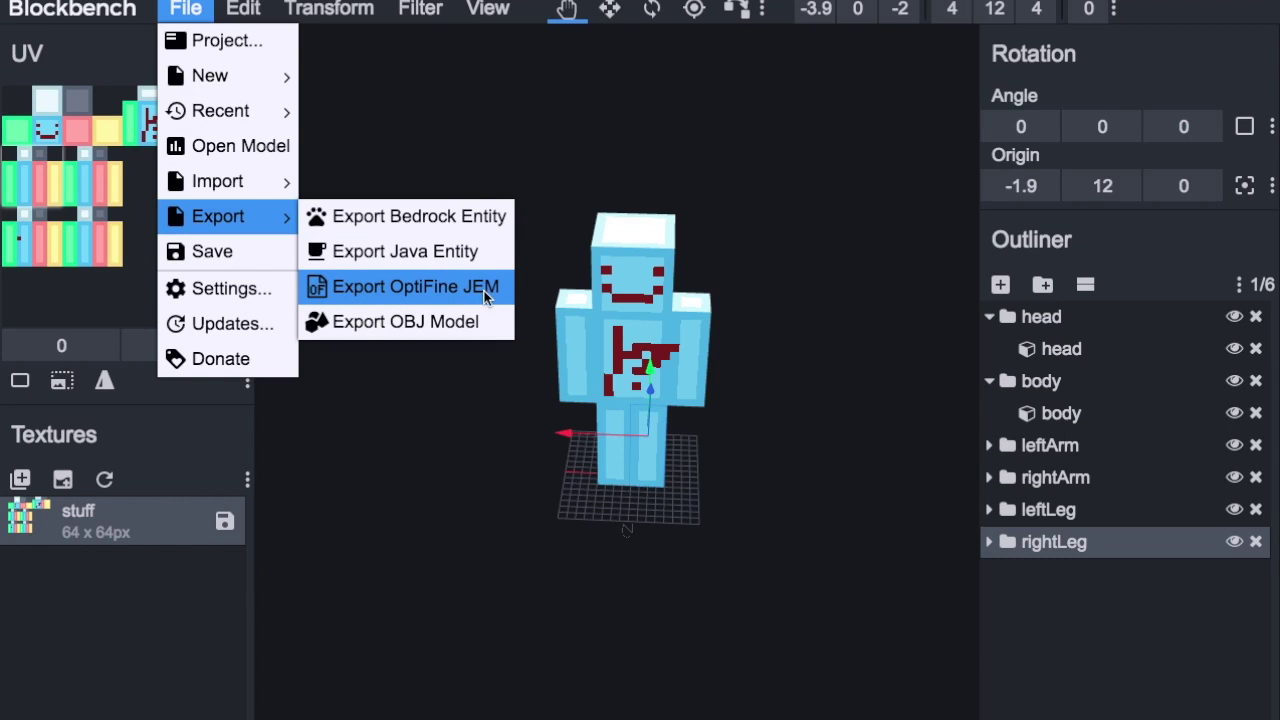
pyautogui.click(378, 255)
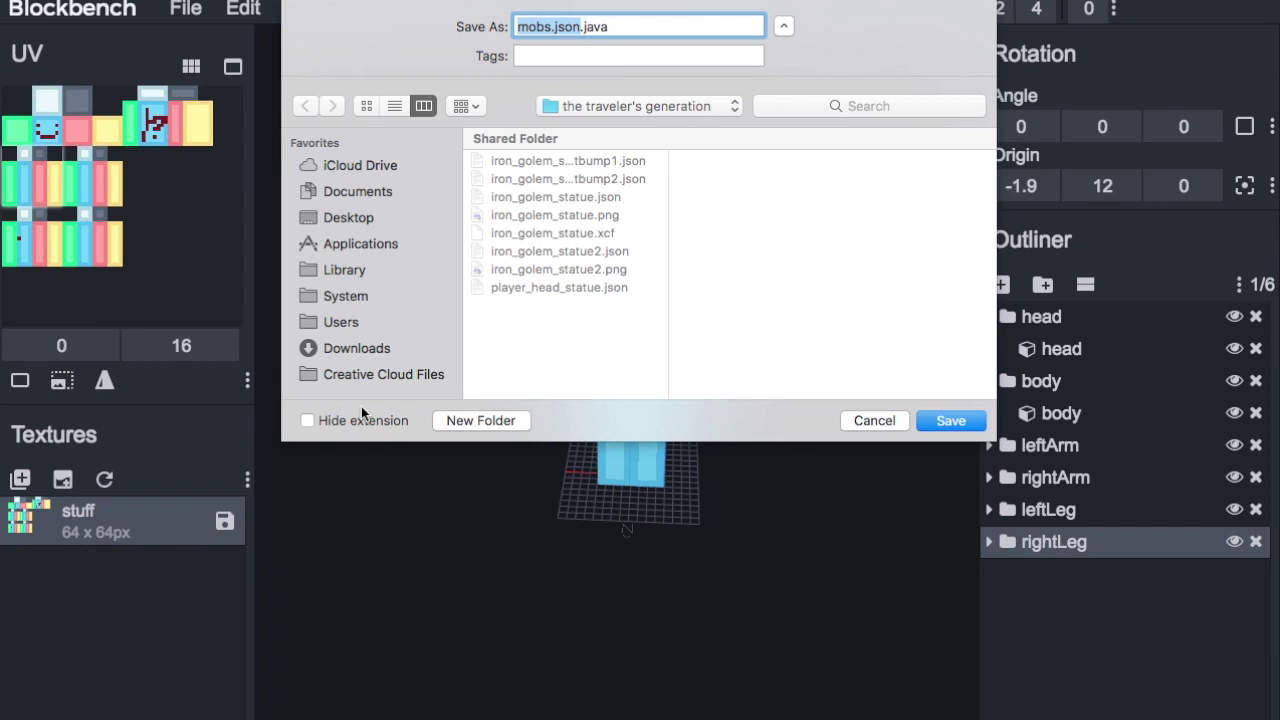
pyautogui.click(866, 420)
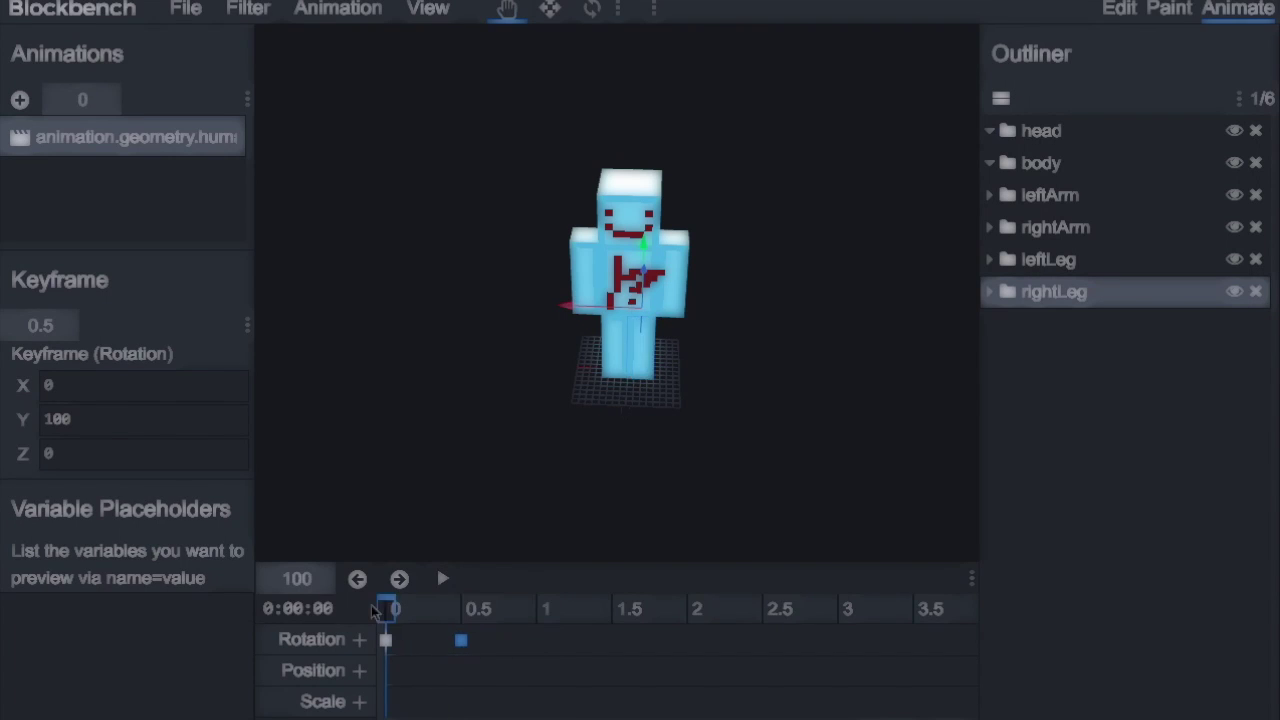
# Step: Delete the humanoid leg animation and switch to paint mode
pyautogui.click(118, 145)
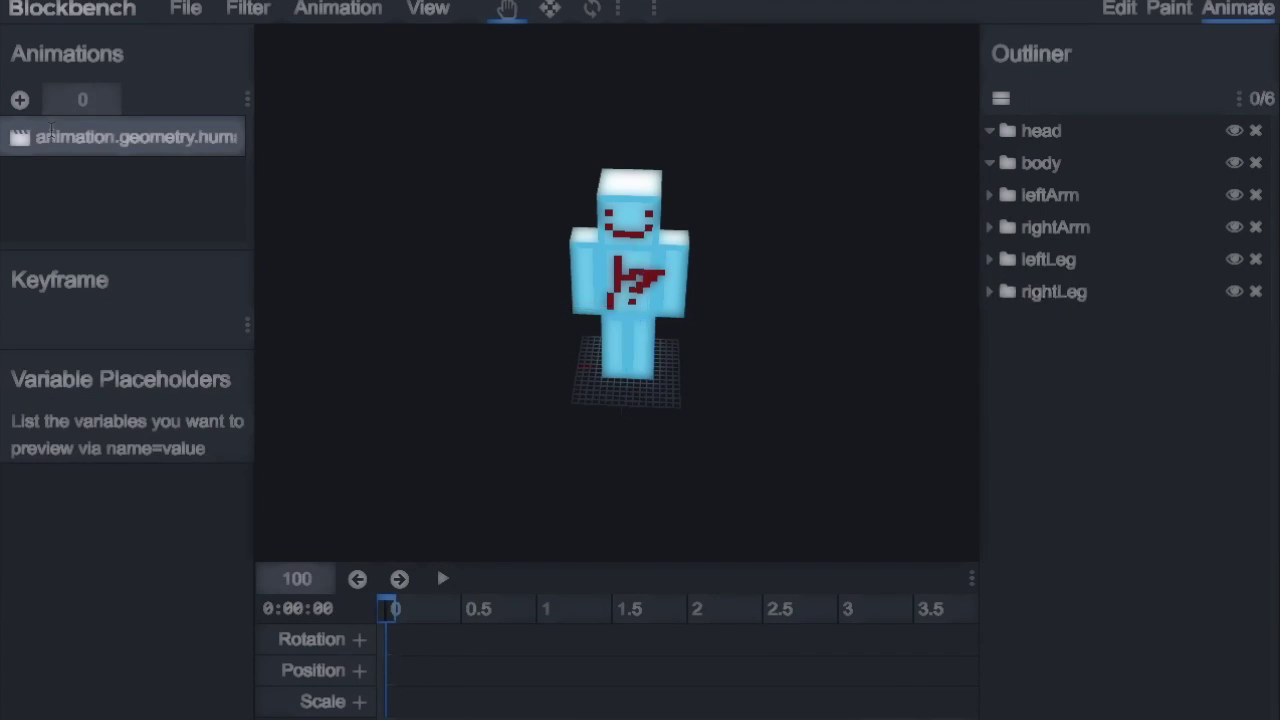
pyautogui.press('Delete')
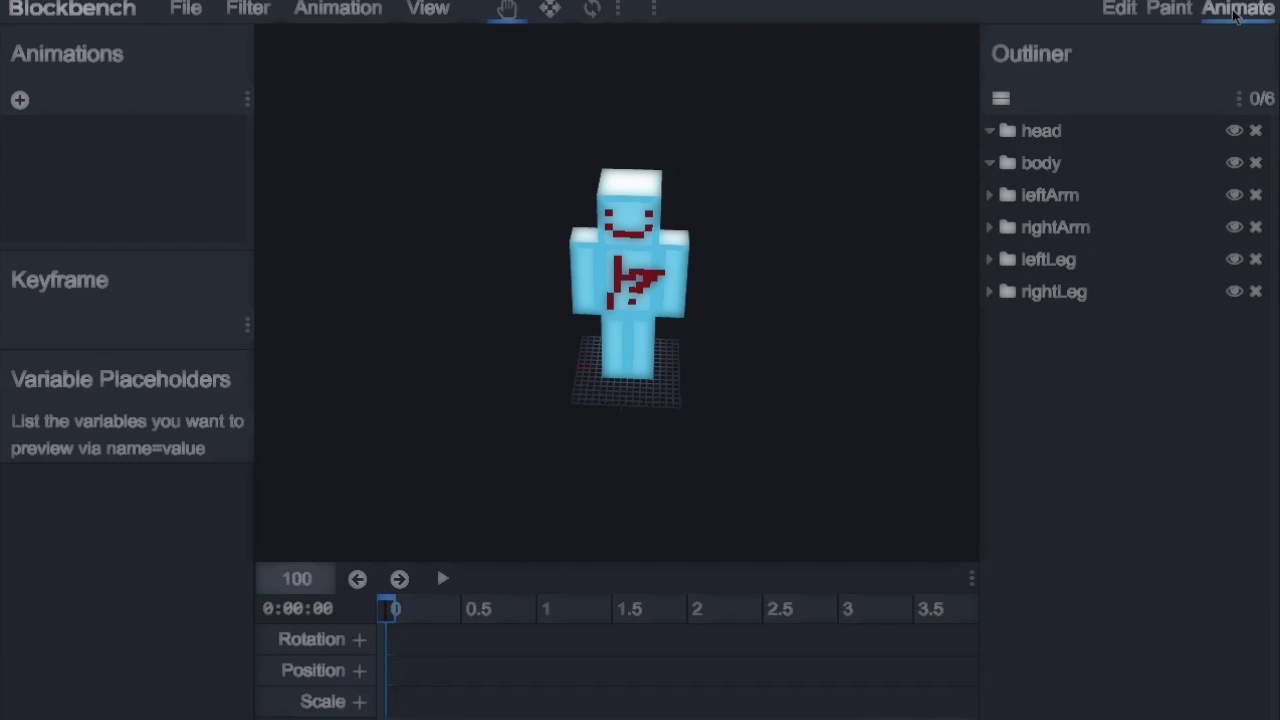
pyautogui.click(1169, 8)
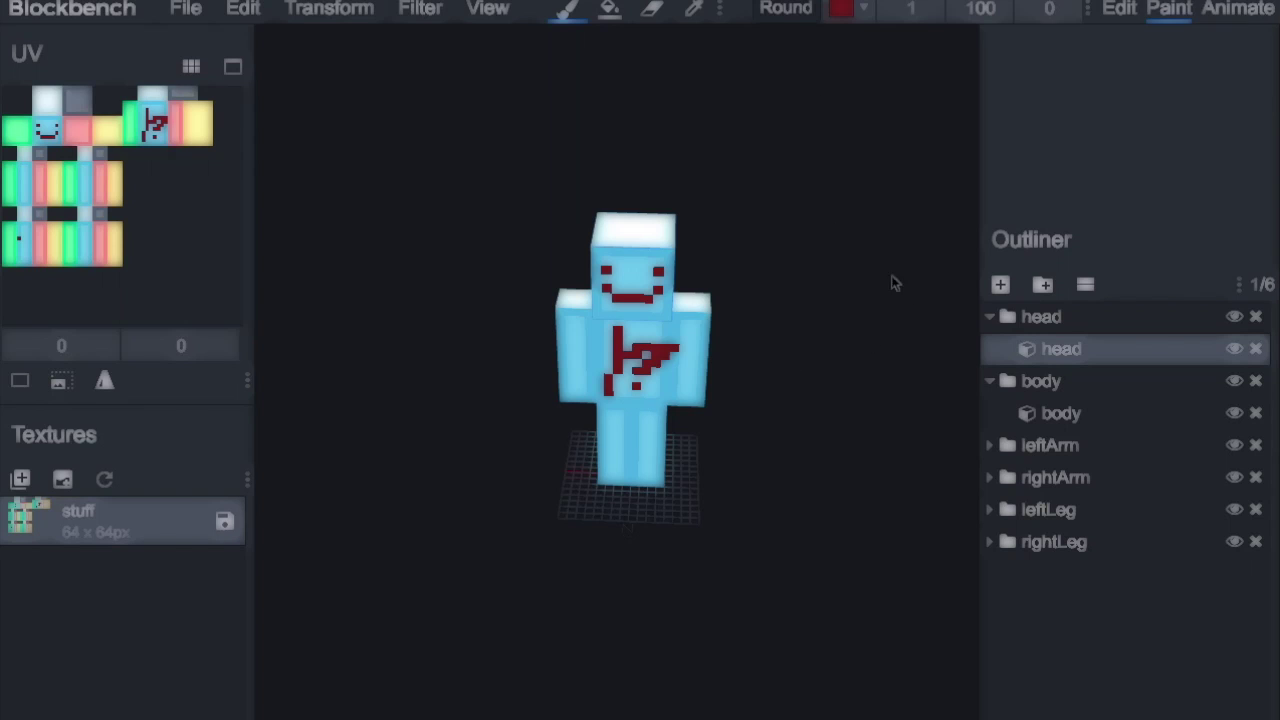
# Step: Undo the dark red brush strokes painted on the front of the head and body
pyautogui.hotkey('ctrl', 'z')
pyautogui.hotkey('ctrl', 'z')
pyautogui.hotkey('ctrl', 'z')
pyautogui.hotkey('ctrl', 'z')
pyautogui.hotkey('ctrl', 'z')
pyautogui.moveTo(740, 300); pyautogui.dragTo(657, 517)
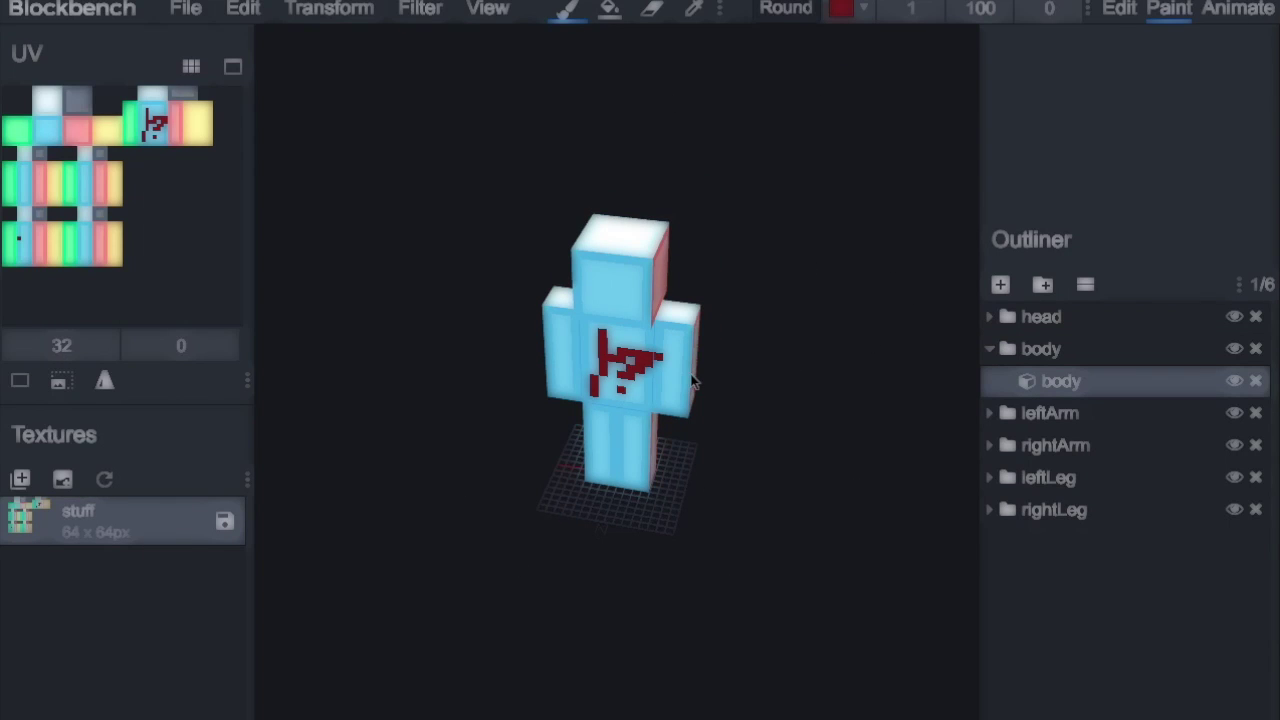
pyautogui.hotkey('ctrl', 'z')
pyautogui.hotkey('ctrl', 'z')
pyautogui.hotkey('ctrl', 'z')
pyautogui.hotkey('ctrl', 'z')
pyautogui.hotkey('ctrl', 'z')
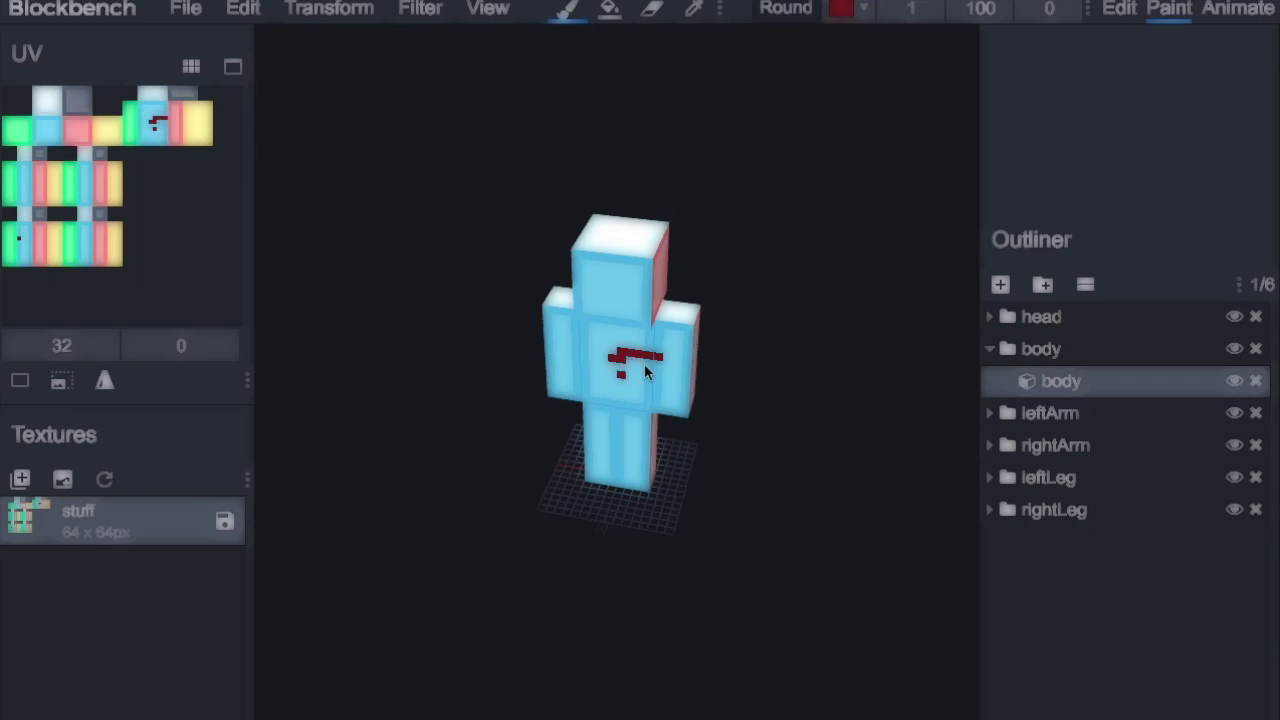
# Step: Set the paintbrush colour to white
pyautogui.click(841, 8)
pyautogui.click(832, 42)
pyautogui.click(845, 12)
# Step: Remove the stuff texture from the humanoid model and open the texture creation dialog without creating a texture
pyautogui.moveTo(760, 300); pyautogui.dragTo(538, 573)
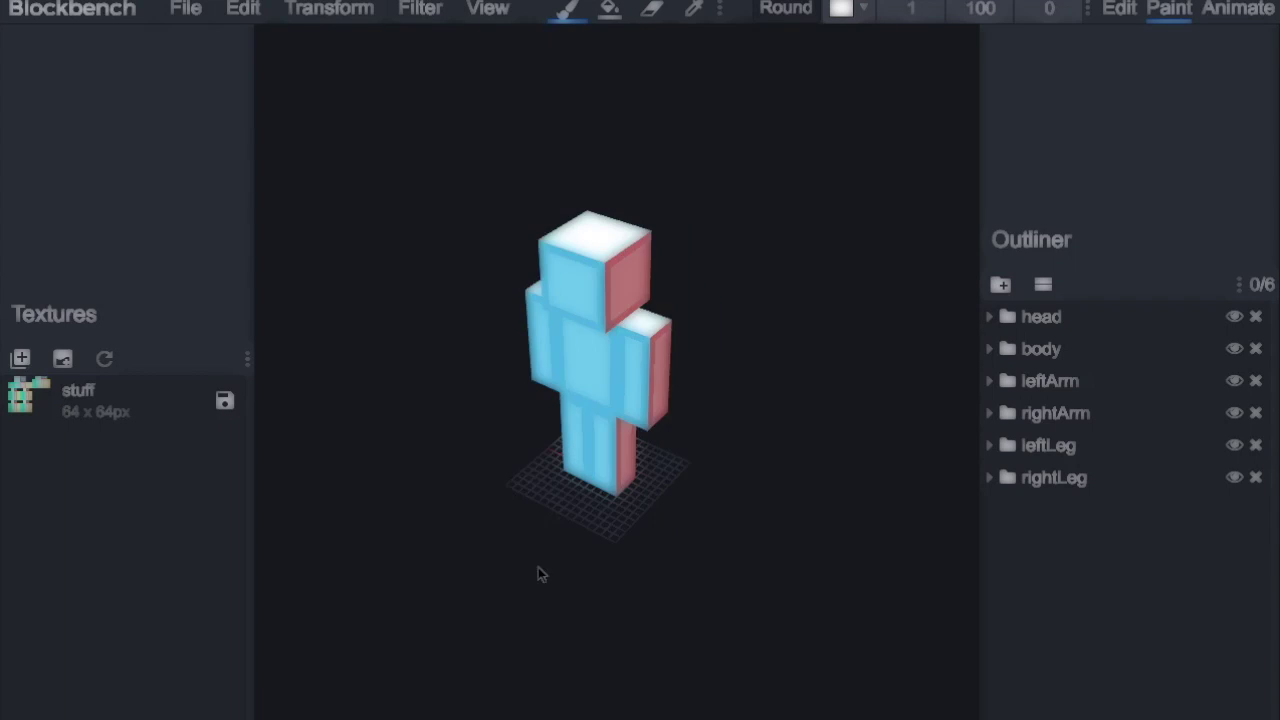
pyautogui.click(62, 358)
pyautogui.click(603, 257)
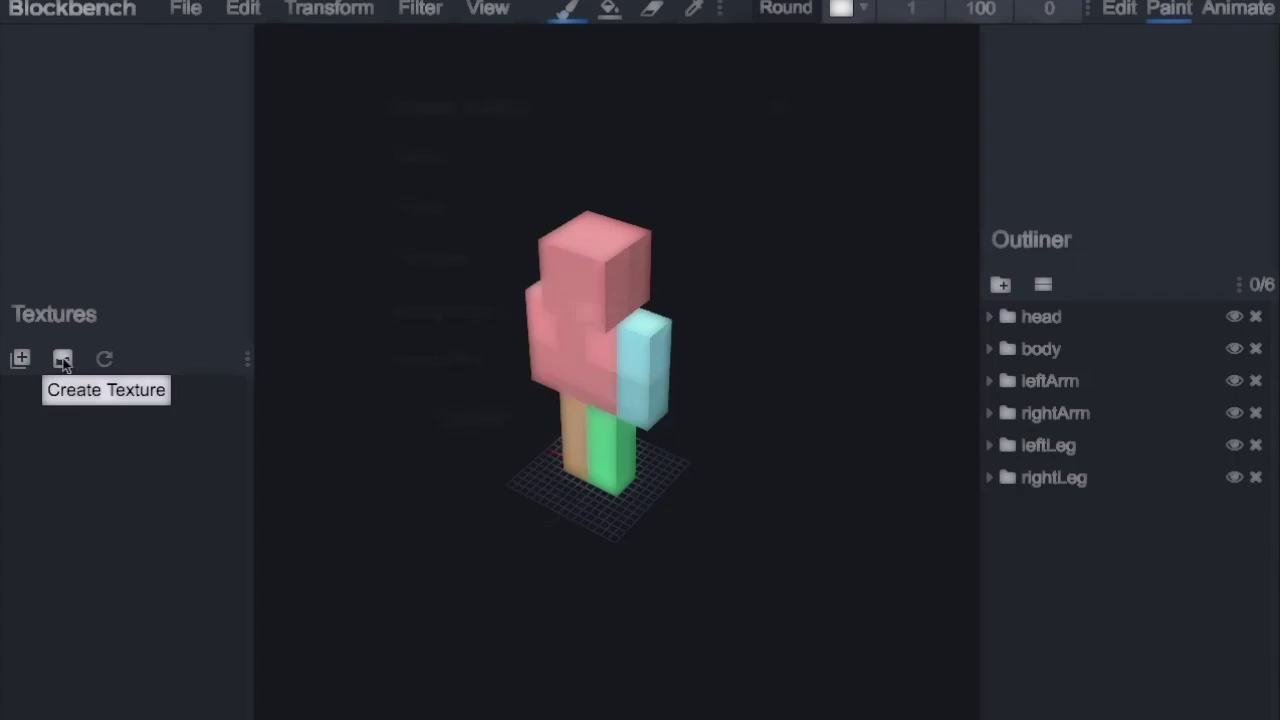
# Step: Return to edit mode, select the groups from body to rightLeg and the head group, and clear the selection
pyautogui.click(1119, 8)
pyautogui.click(1040, 348)
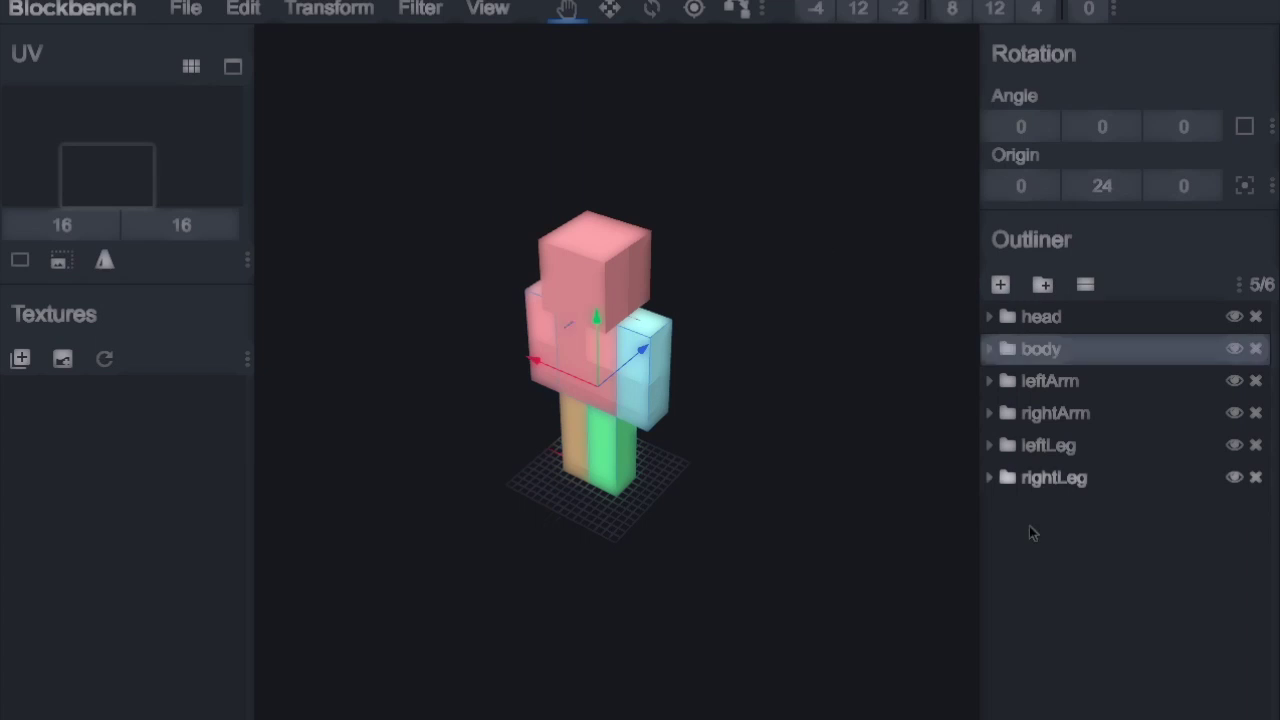
pyautogui.click(988, 317)
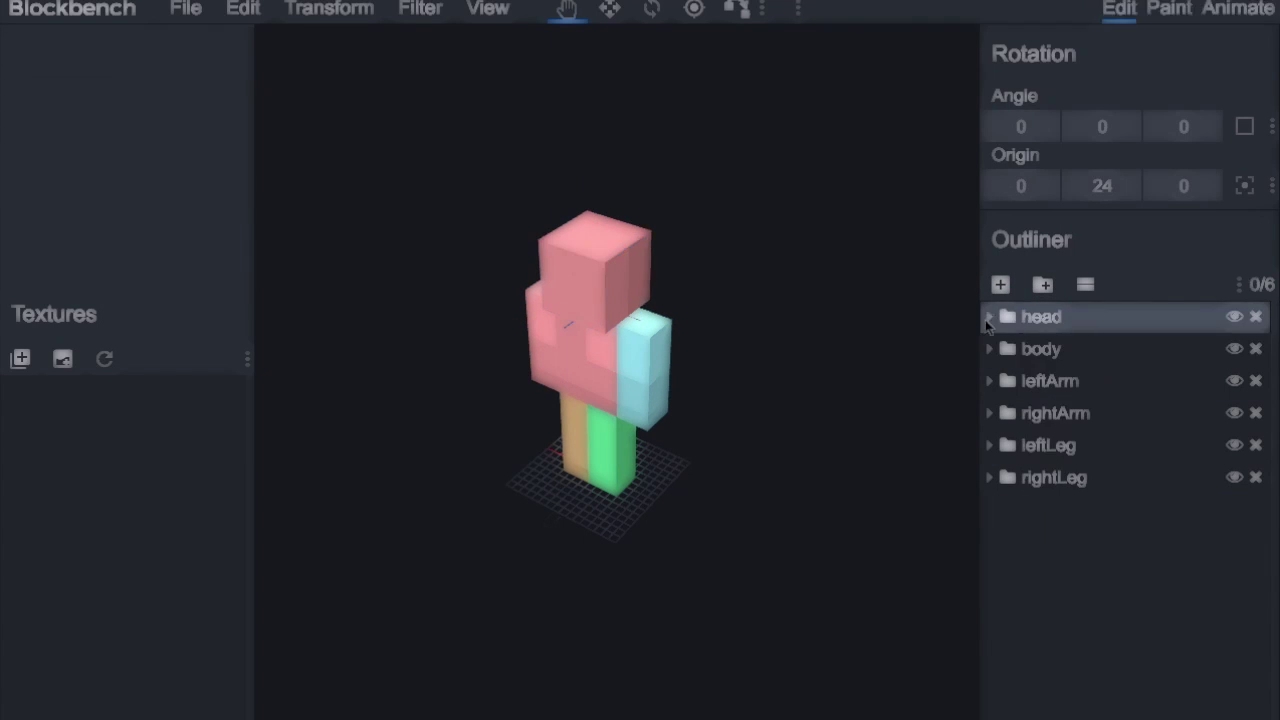
pyautogui.click(1050, 510)
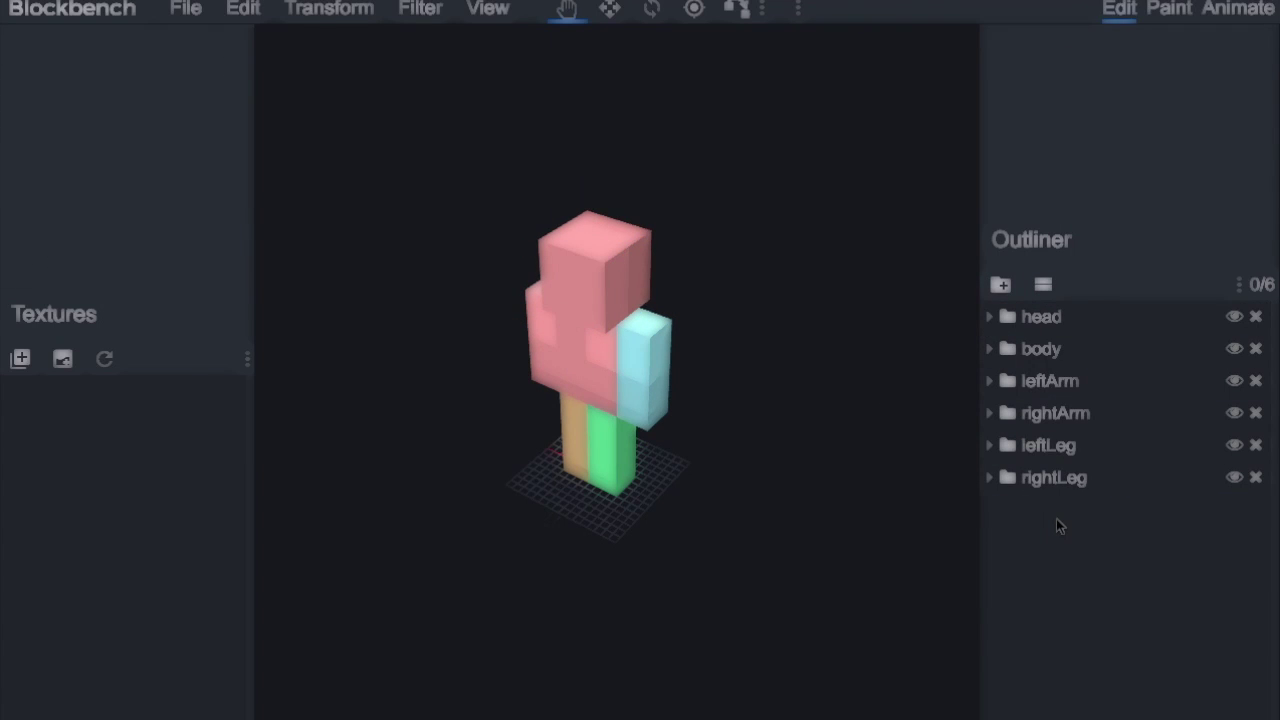
# Step: Undo the most recent changes to the humanoid model
pyautogui.hotkey('ctrl', 'z')
pyautogui.hotkey('ctrl', 'z')
pyautogui.hotkey('ctrl', 'z')
pyautogui.hotkey('ctrl', 'z')
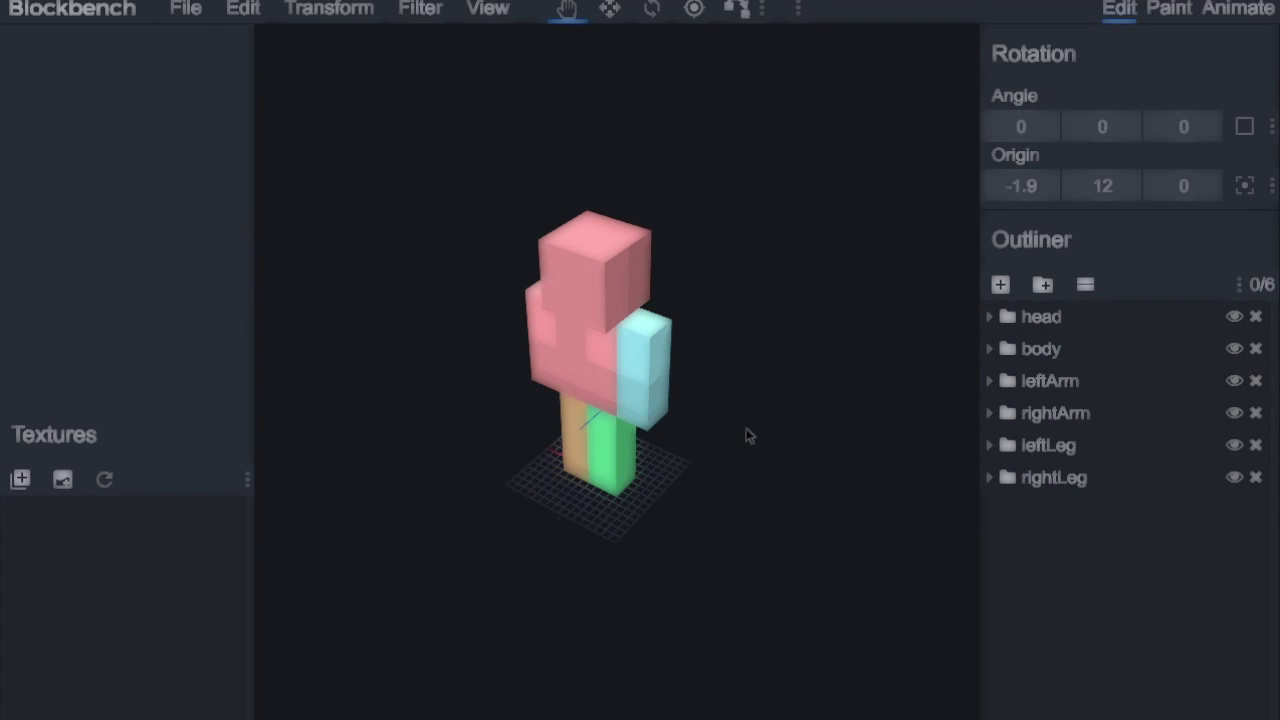